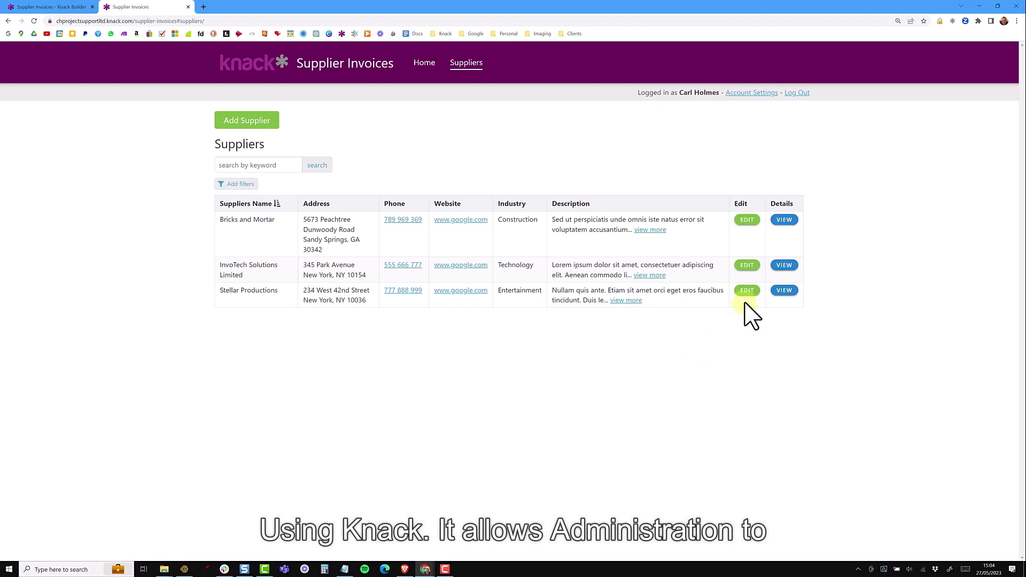
Step: Preview the finished portal: InvoTech supplier's details and invoice 4's PDF as the client
left_click(780, 266)
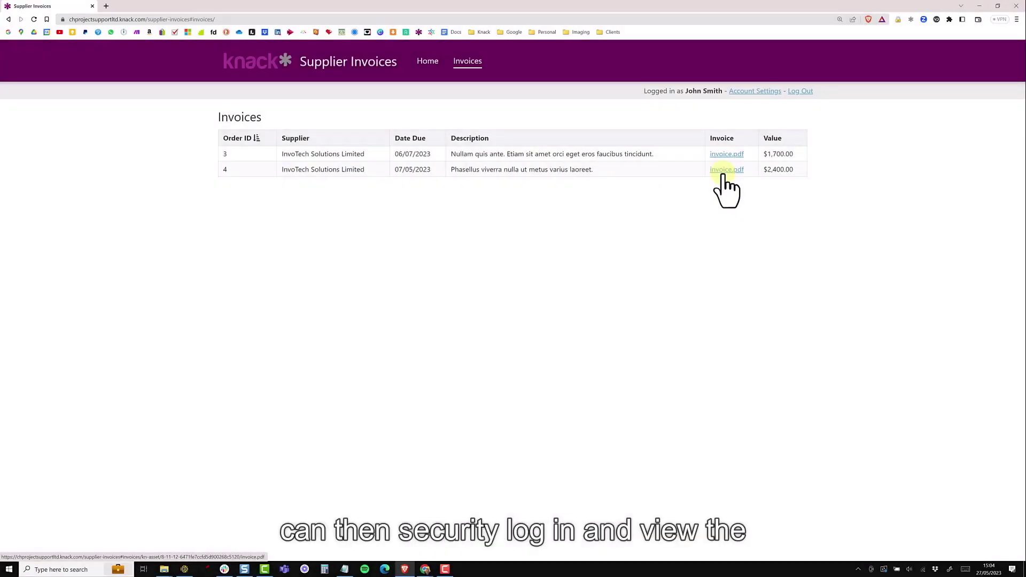
left_click(725, 170)
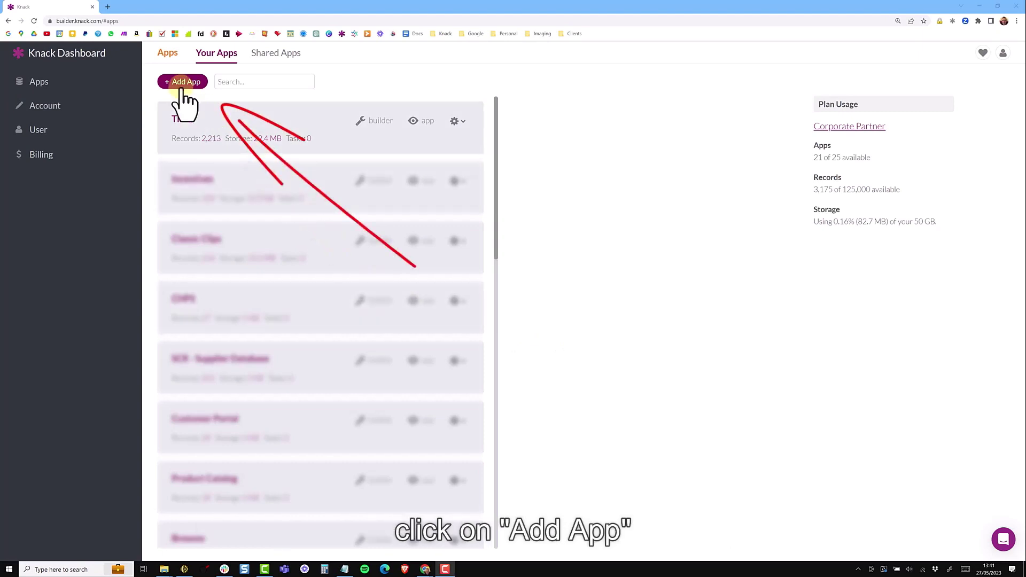
Step: After glancing at the templates, start a blank app named 'Supplier Invoices' from scratch
left_click(182, 85)
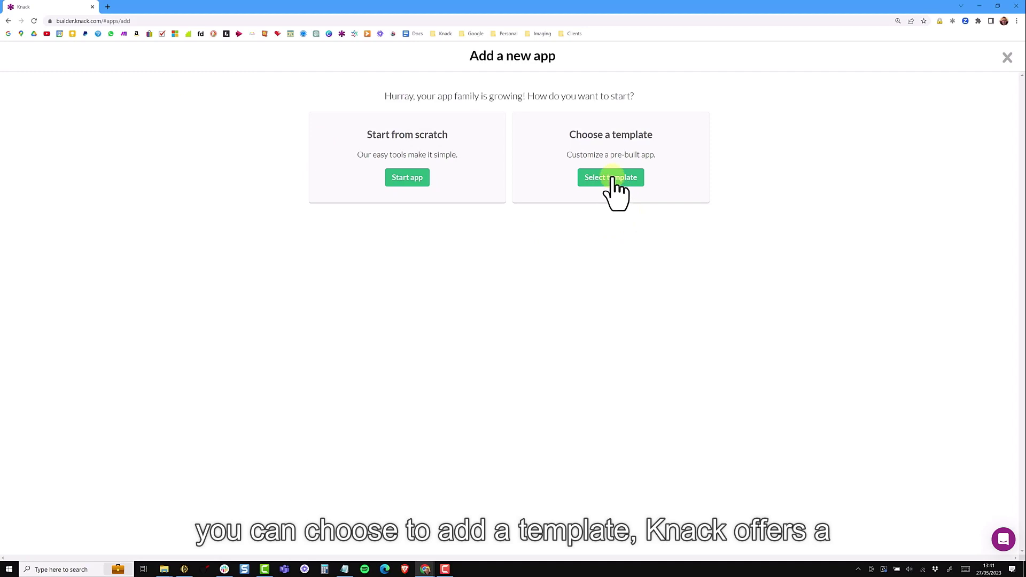
left_click(615, 179)
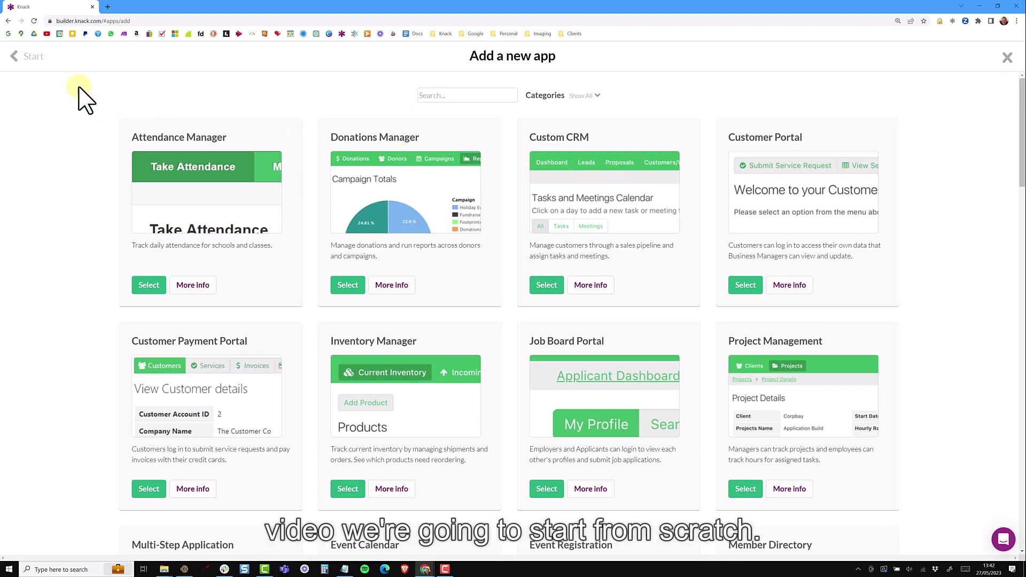
left_click(32, 56)
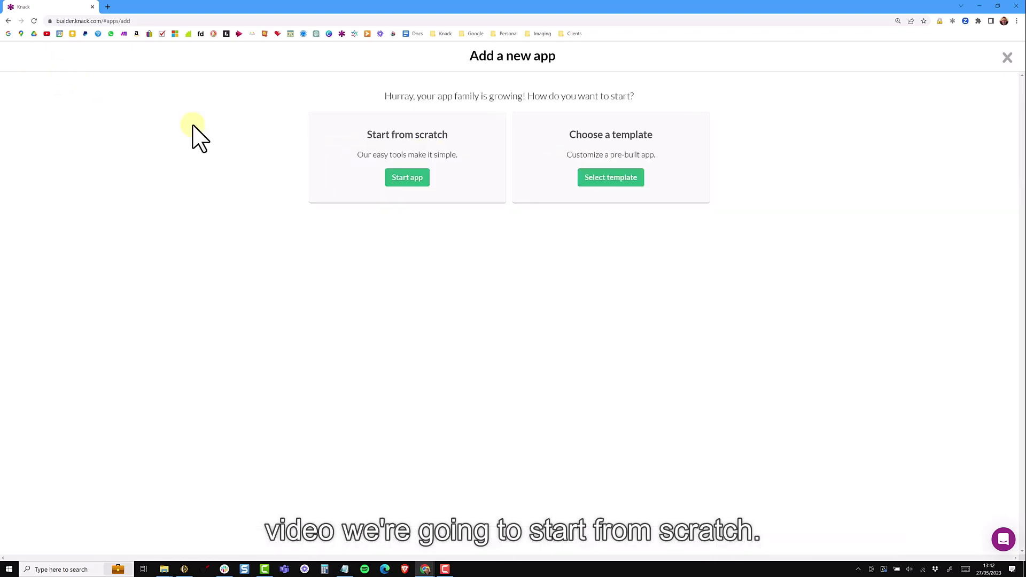
left_click(407, 178)
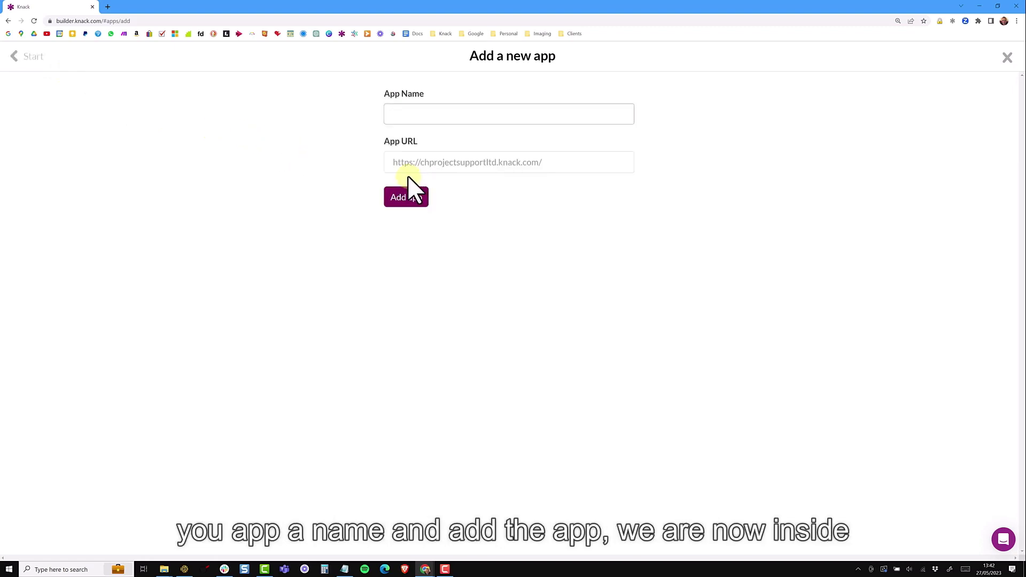
type("Supplier Invoices")
left_click(404, 199)
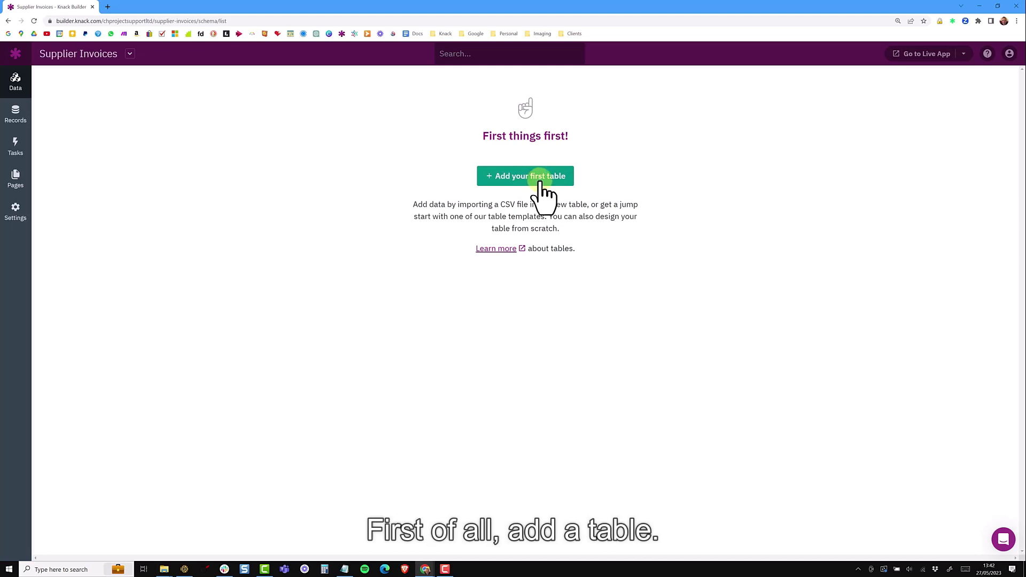
Step: Preview the Contacts table template, then create the Suppliers table from scratch instead
left_click(530, 182)
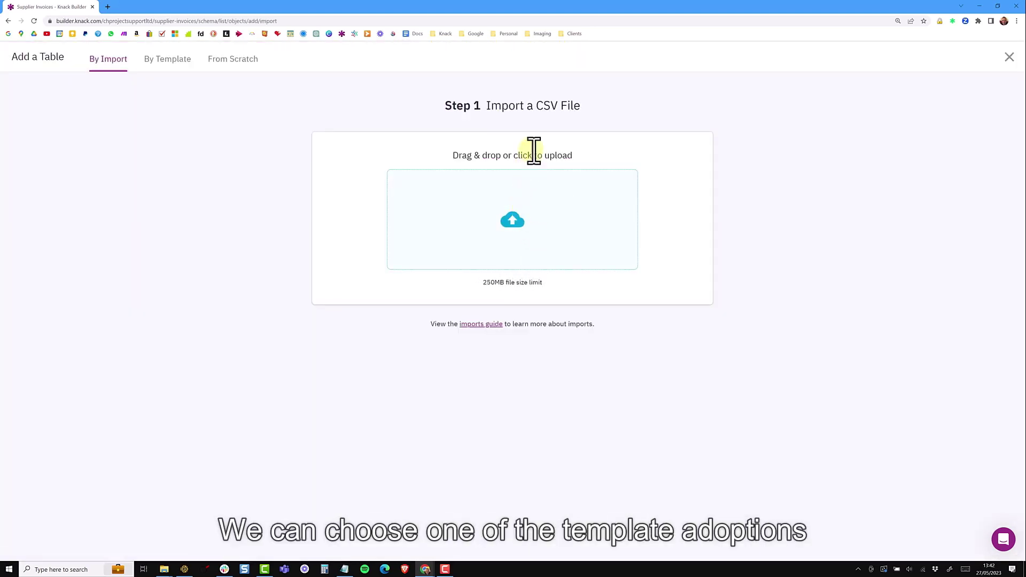
left_click(178, 61)
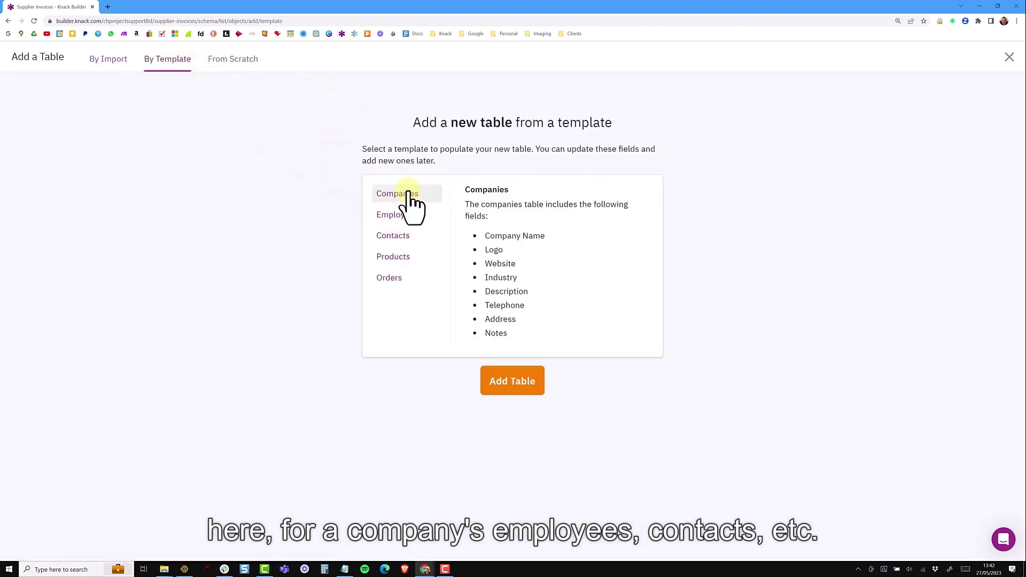
left_click(404, 238)
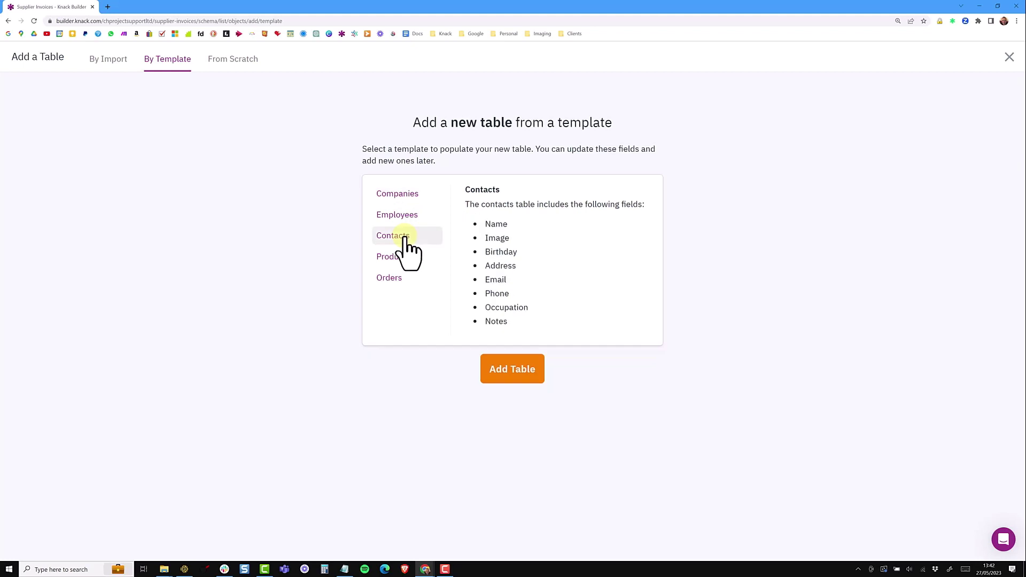
left_click(244, 76)
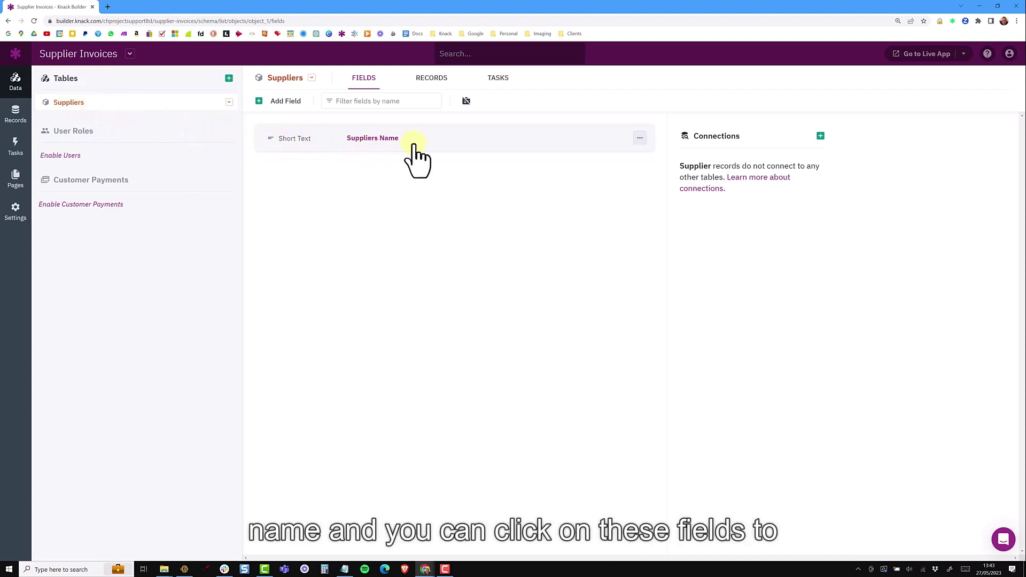
Step: Make the Suppliers Name field require unique values
left_click(386, 141)
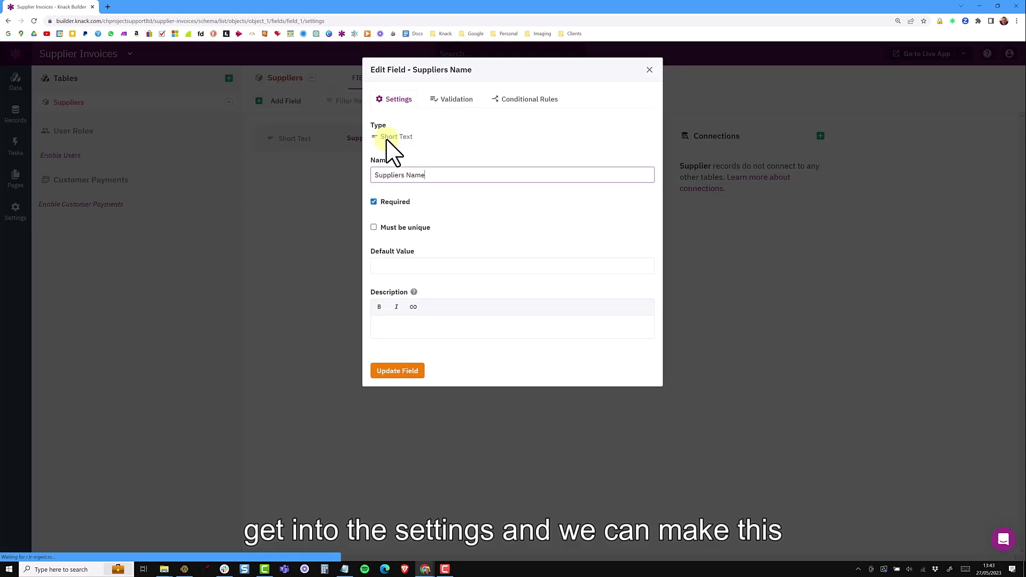
left_click(400, 228)
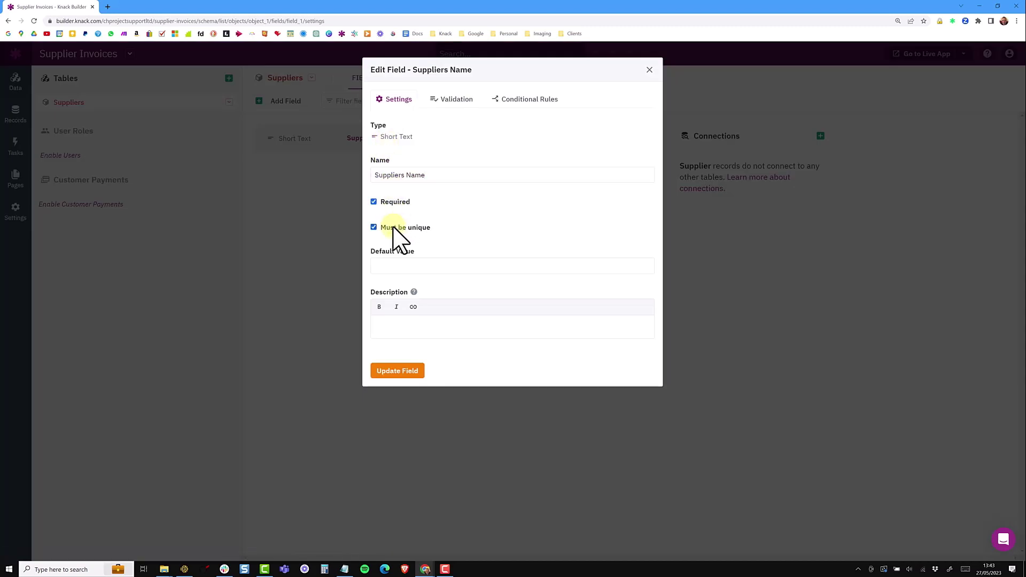
left_click(406, 372)
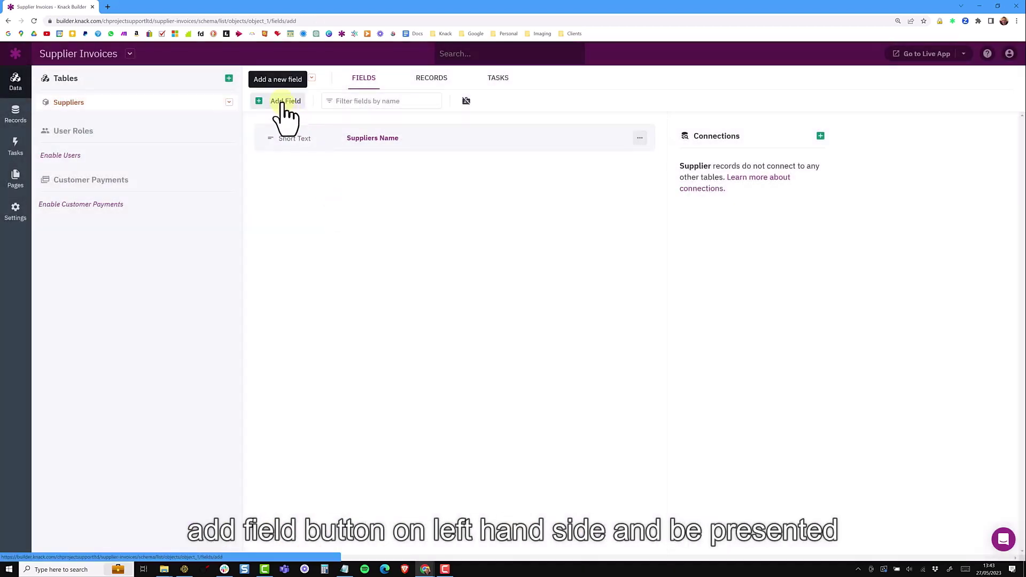
Step: Add a required Address field with geocoding and address auto-complete enabled
left_click(282, 103)
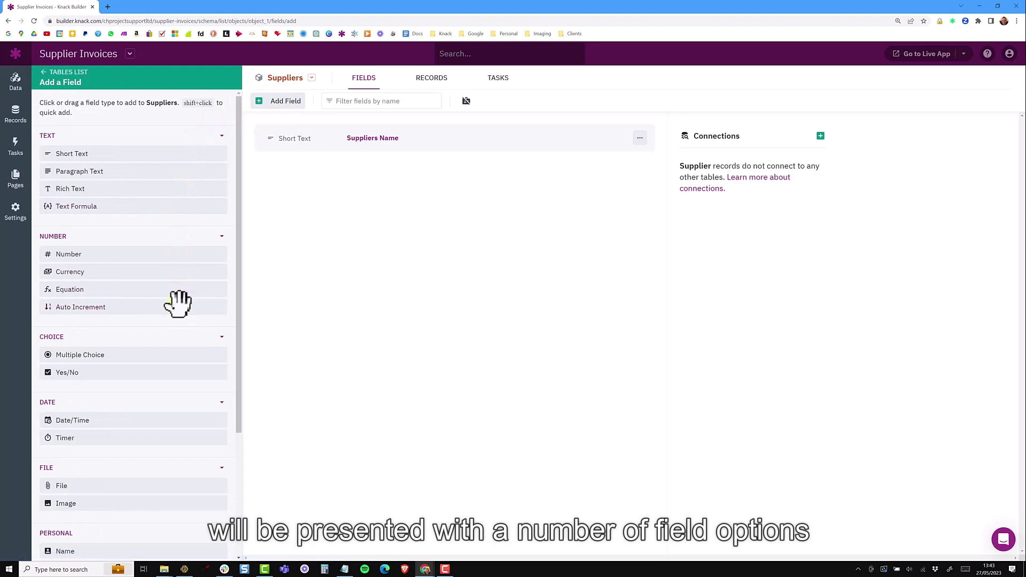
scroll(165, 323, "down", 3)
scroll(163, 321, "down", 1)
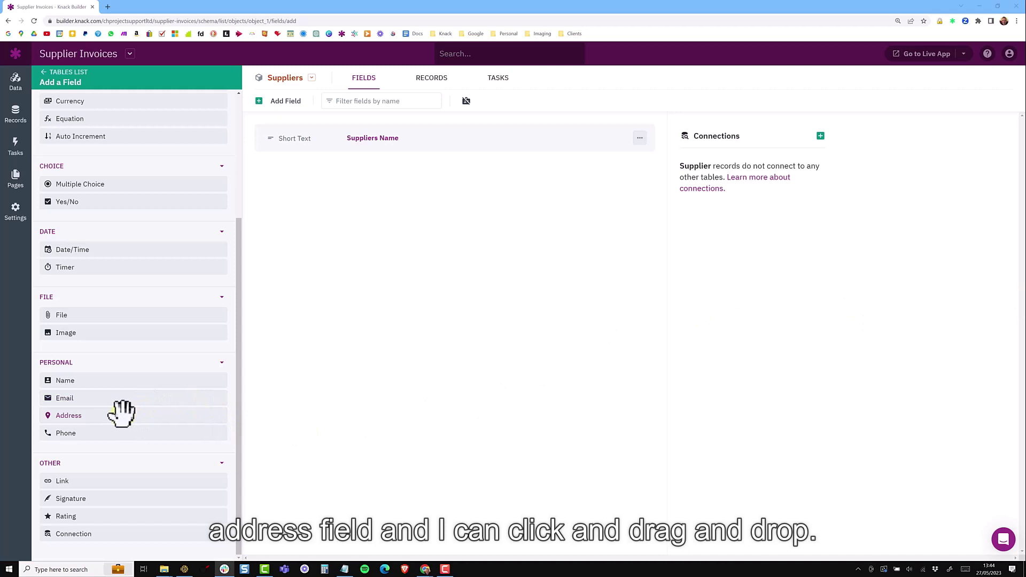
left_click_drag(119, 412, 368, 148)
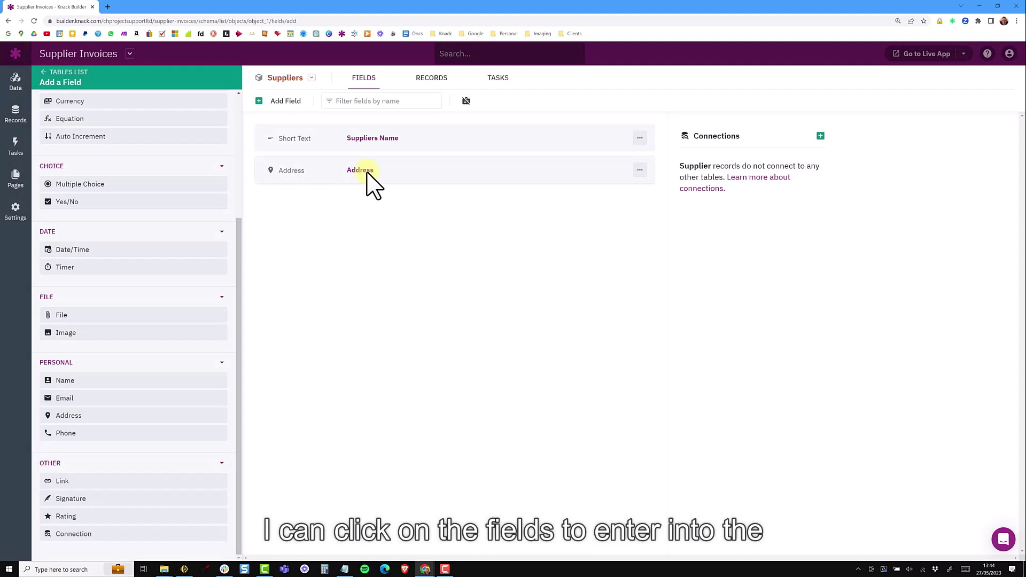
left_click(367, 172)
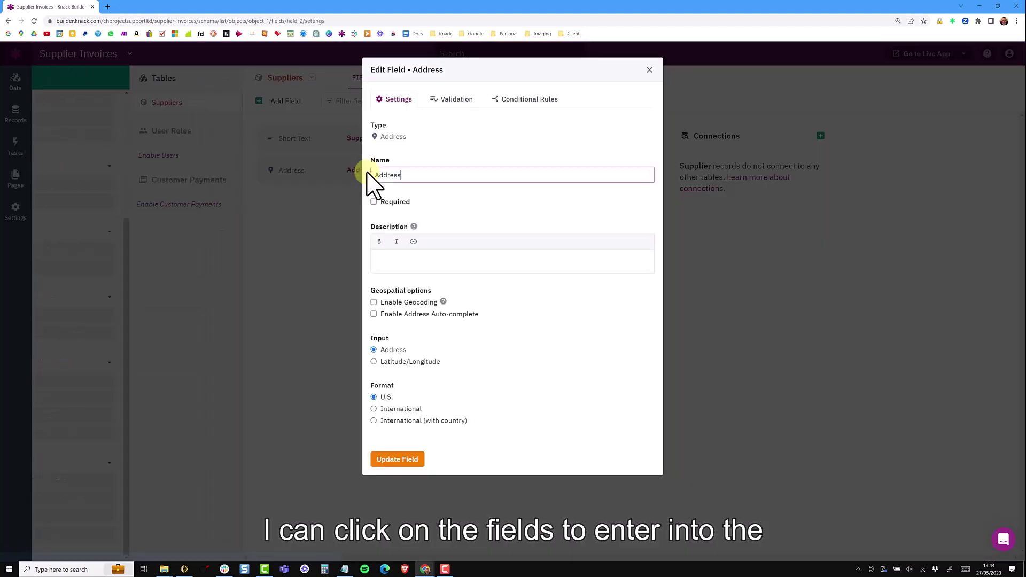
left_click(398, 202)
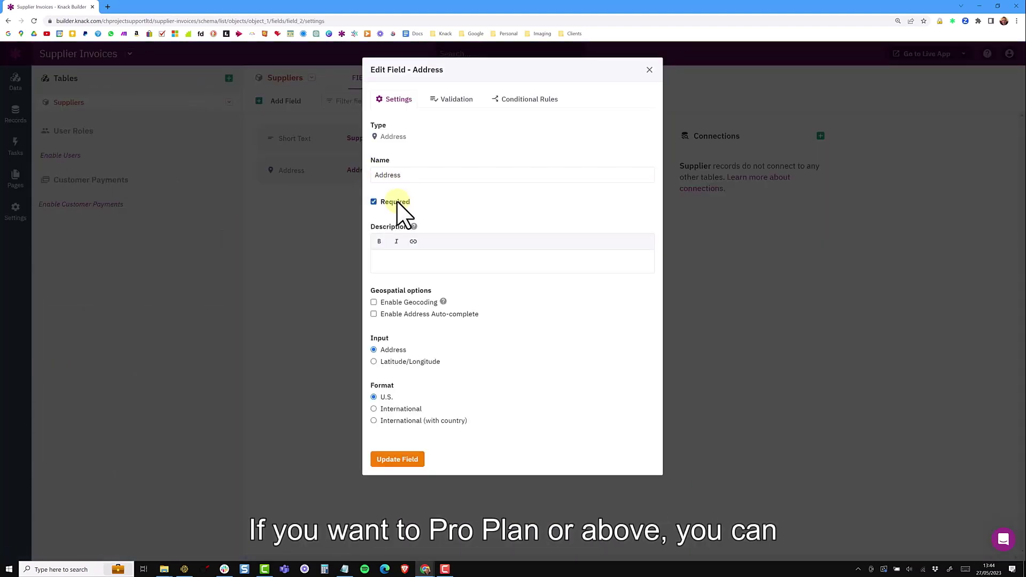
left_click(412, 314)
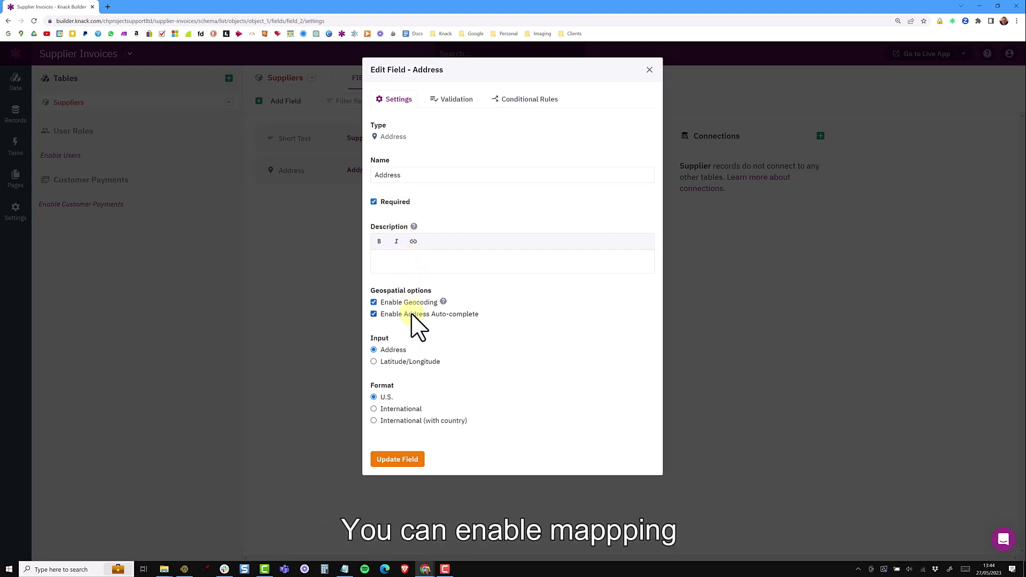
left_click(397, 459)
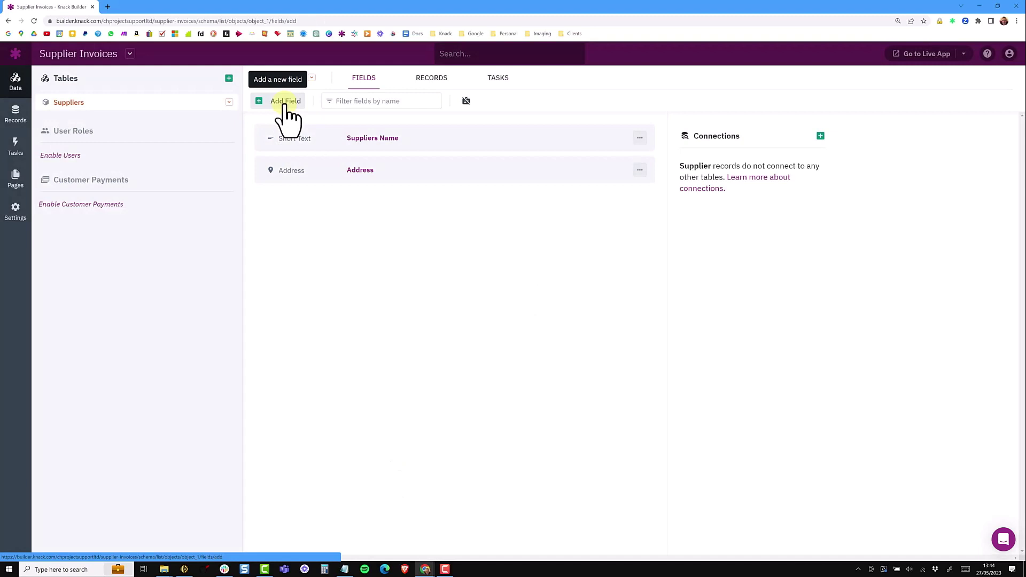
Step: Add a Phone field that accepts any phone number format
left_click(284, 104)
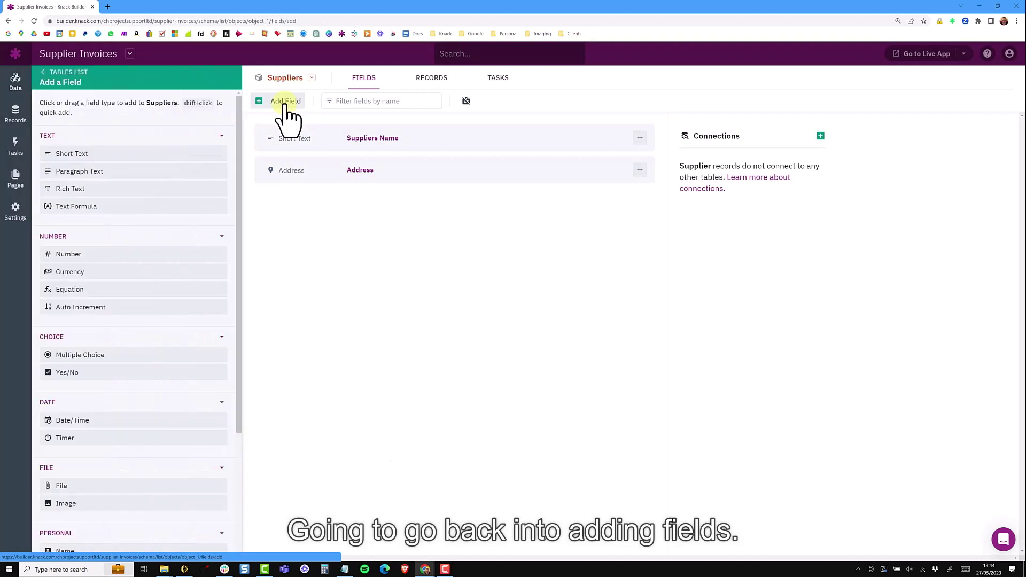
scroll(126, 448, "down", 3)
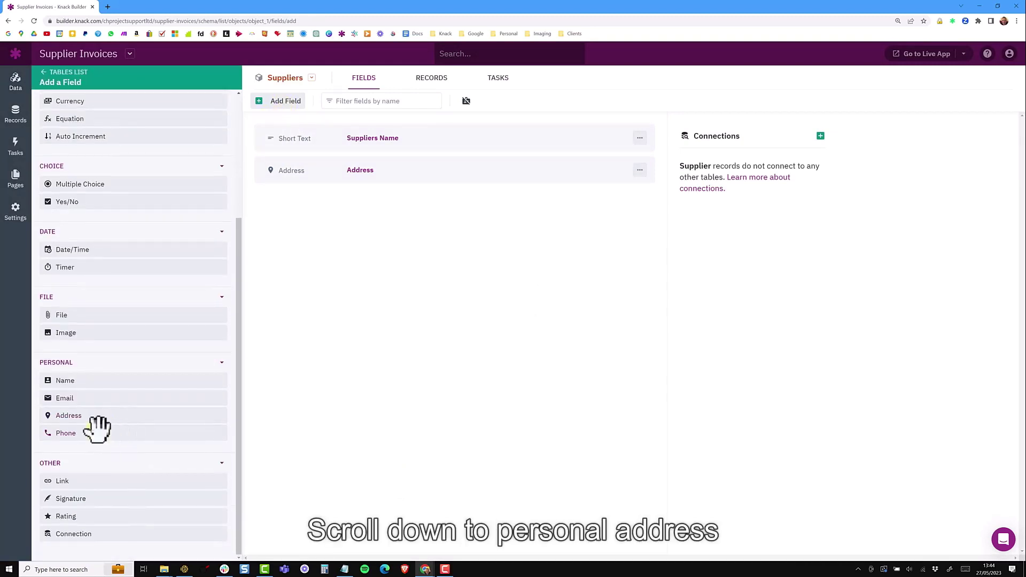
left_click(98, 432)
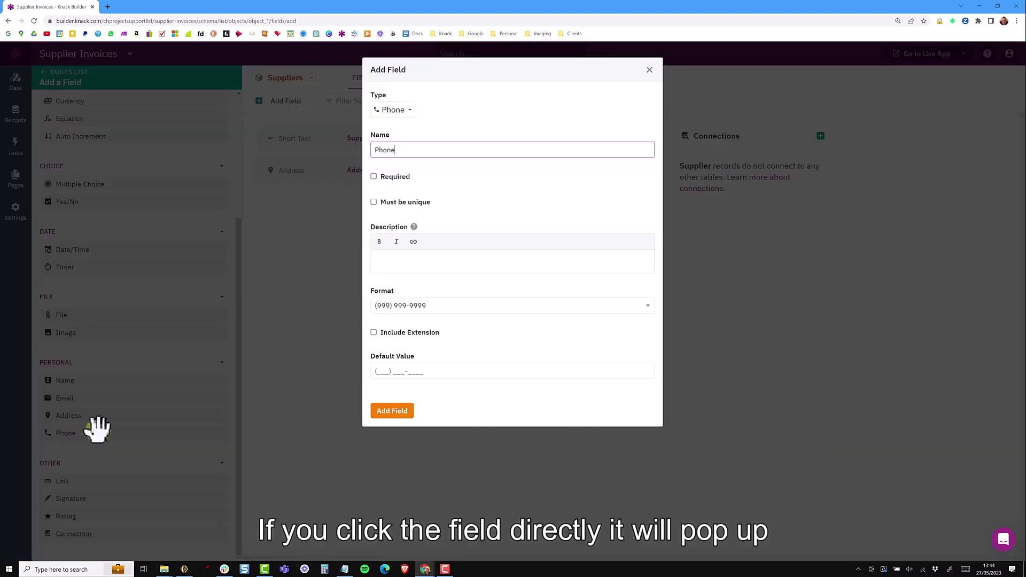
left_click_drag(408, 152, 375, 151)
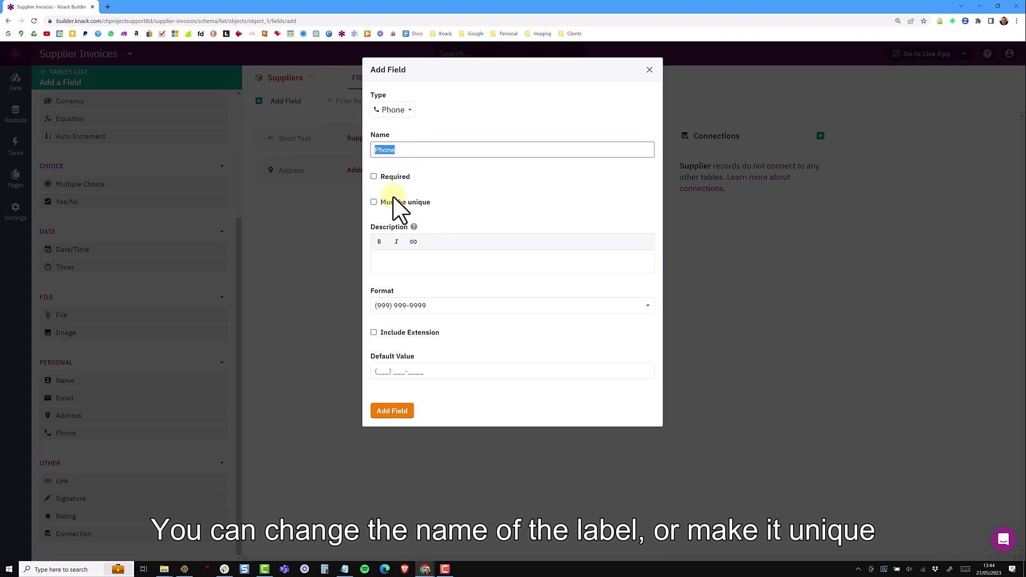
left_click(404, 310)
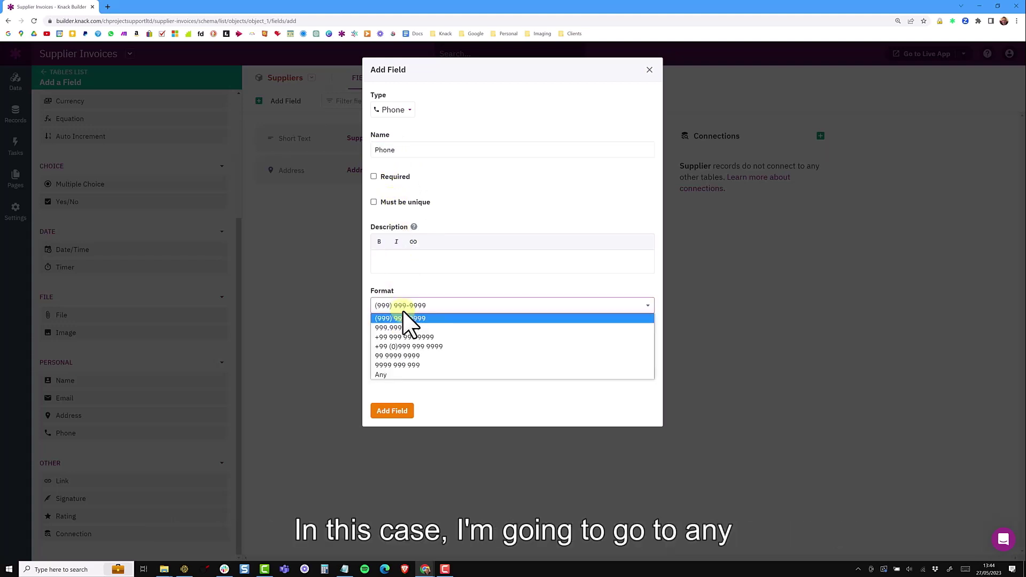
left_click(405, 373)
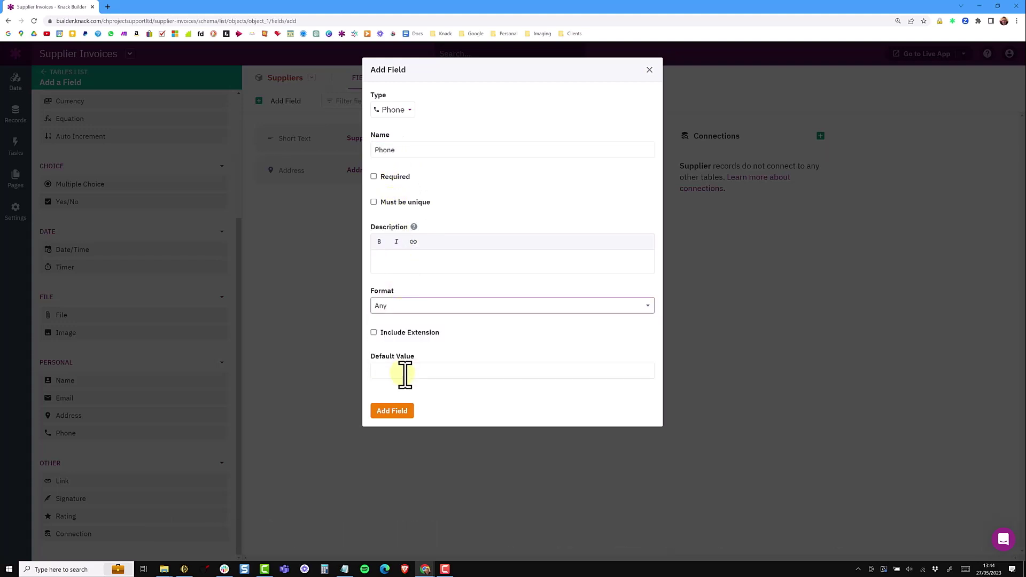
left_click(391, 411)
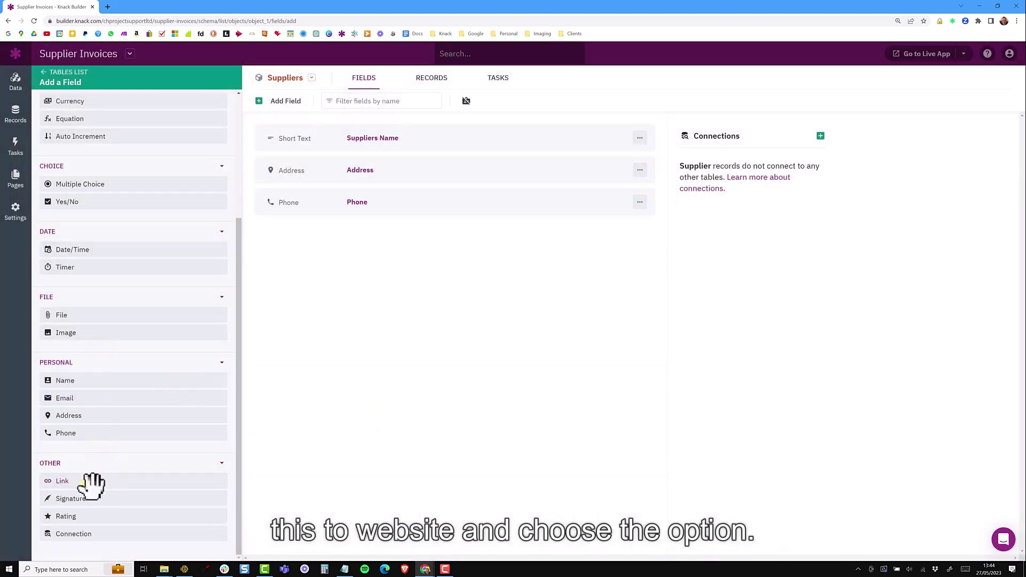
Step: Add a Website link field that opens its link in a new window
left_click(62, 481)
left_click_drag(414, 149, 365, 158)
type("Website")
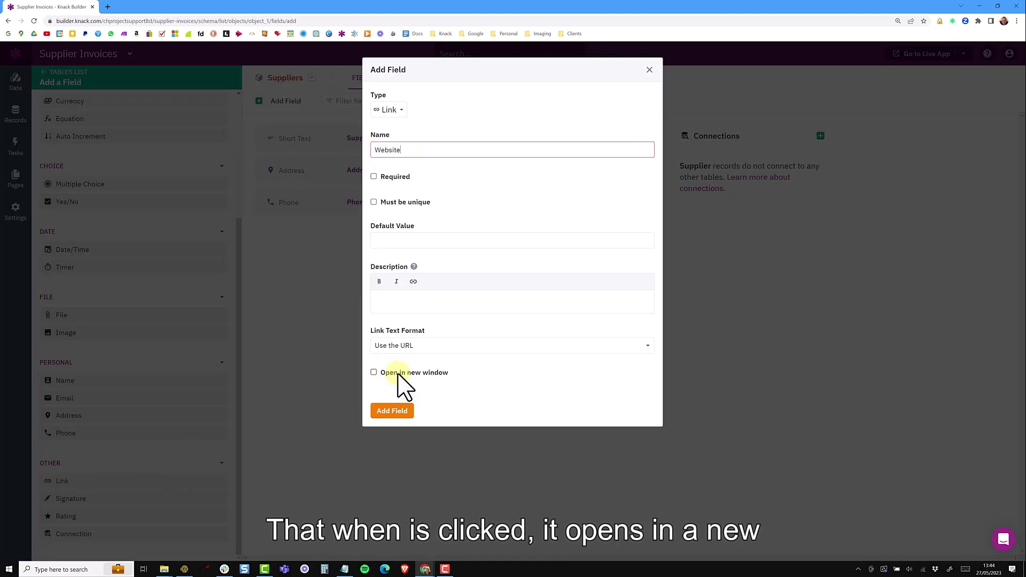
left_click(399, 373)
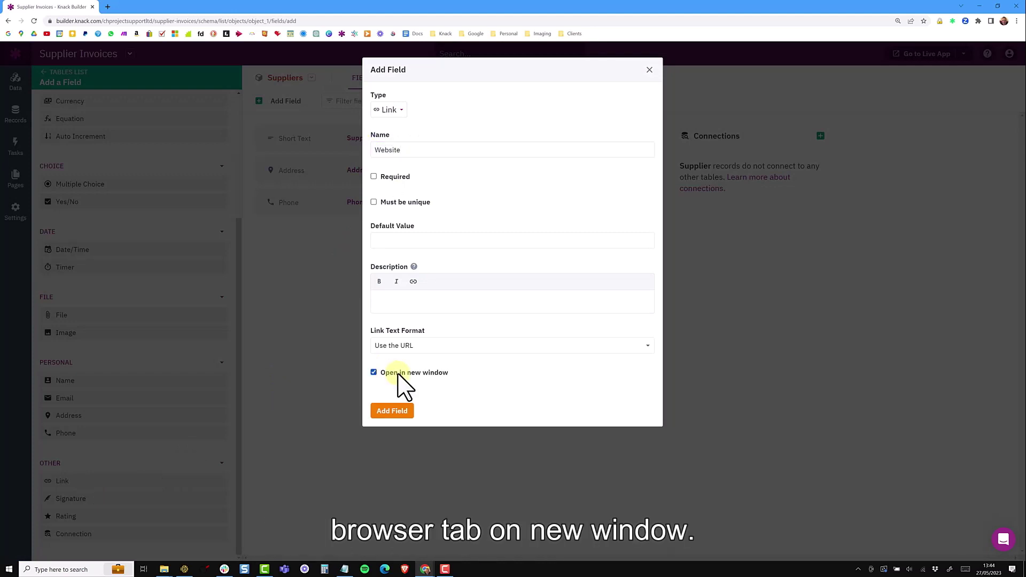
left_click(395, 411)
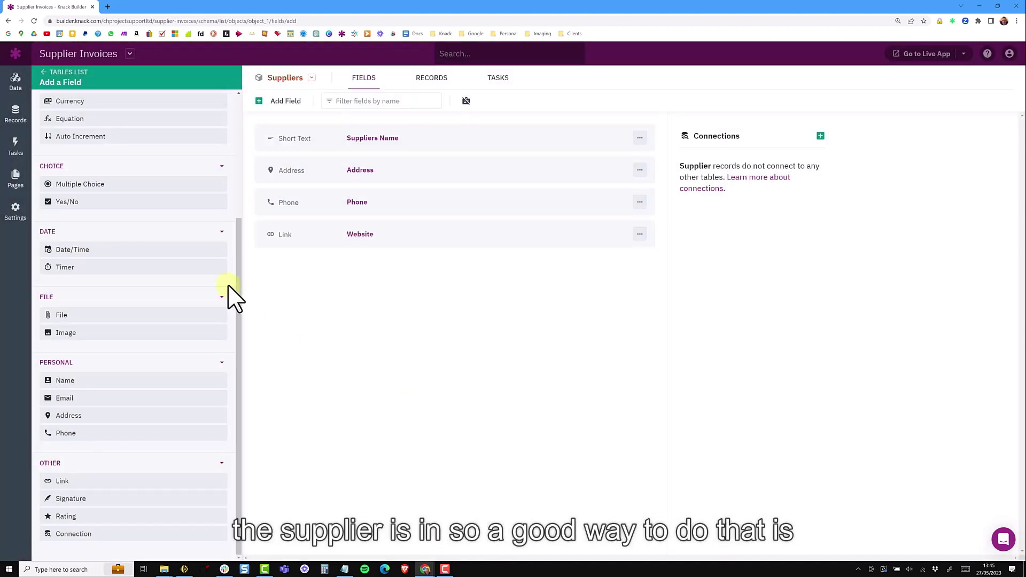
Step: Add a required Industry dropdown: Construction, Education, Entertainment, Government, Heathcare, Technology
left_click(105, 184)
left_click_drag(426, 151, 370, 148)
type("Industry")
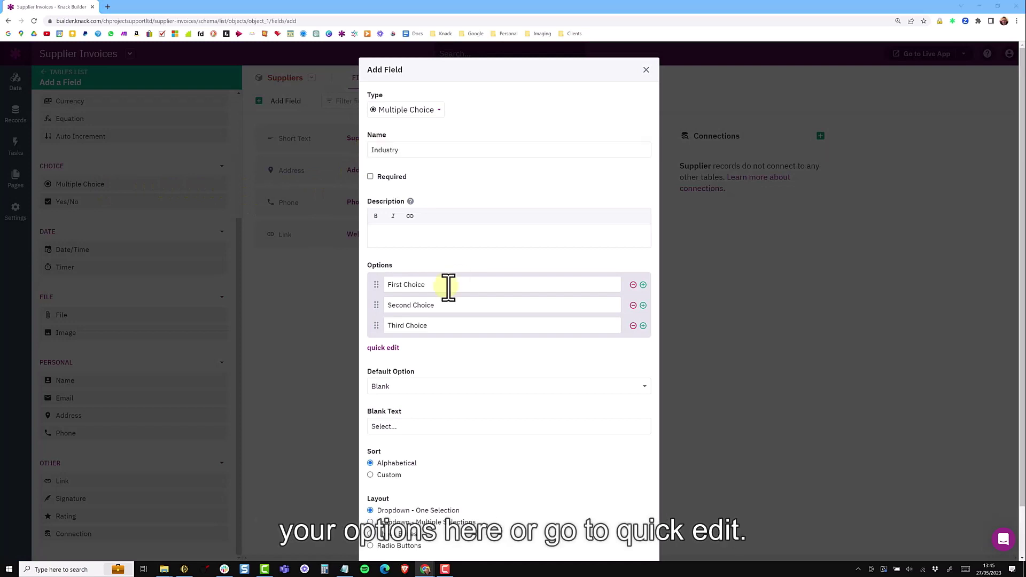
left_click_drag(444, 283, 393, 284)
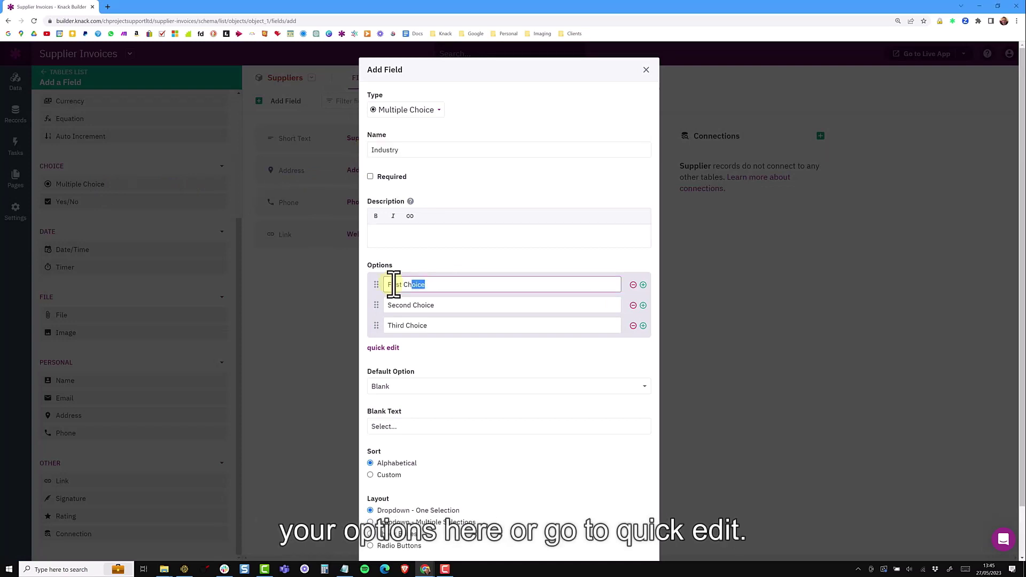
left_click(384, 348)
left_click_drag(417, 320, 367, 292)
key("ctrl+v")
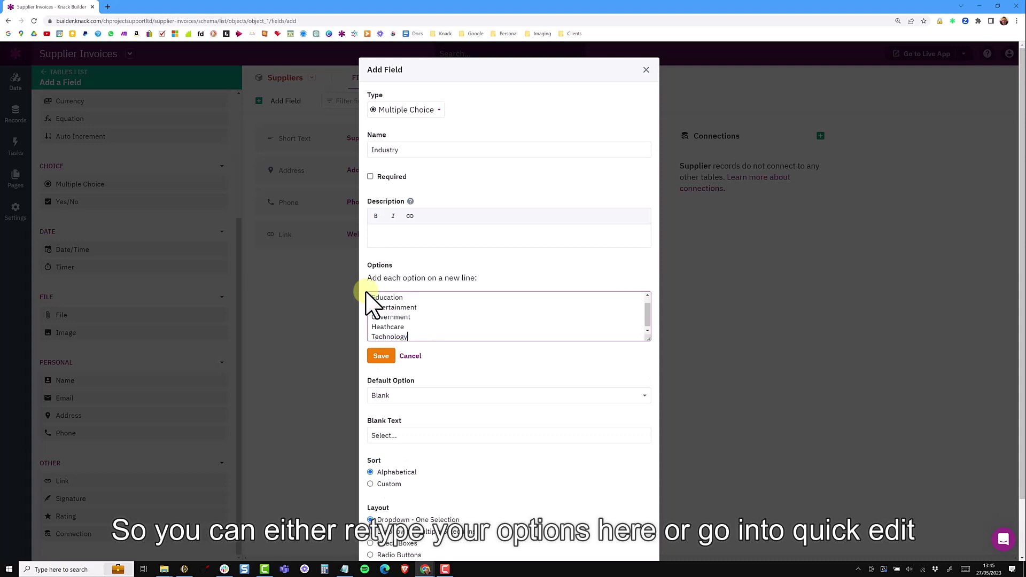
left_click(381, 357)
scroll(462, 412, "down", 2)
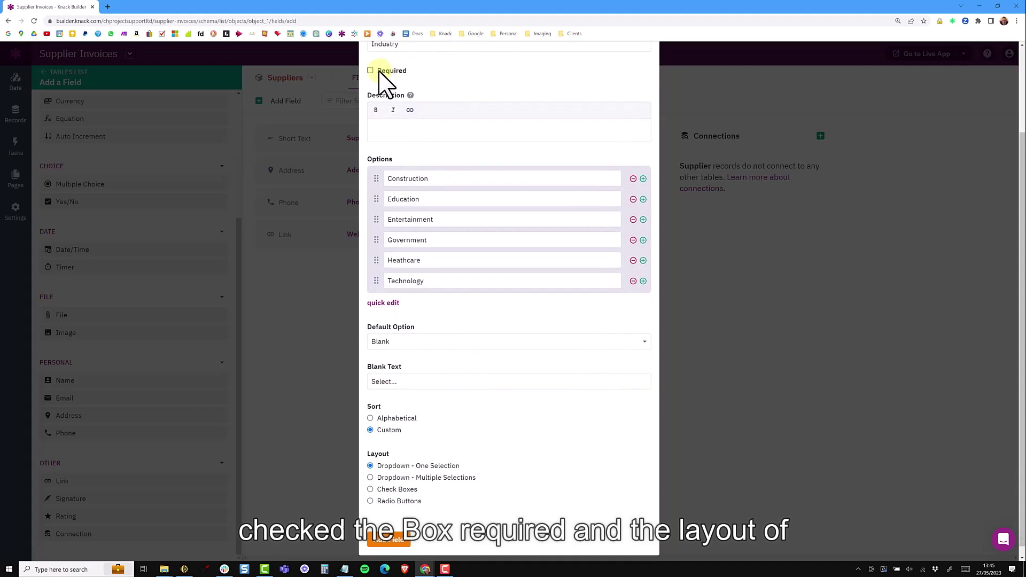
left_click(370, 71)
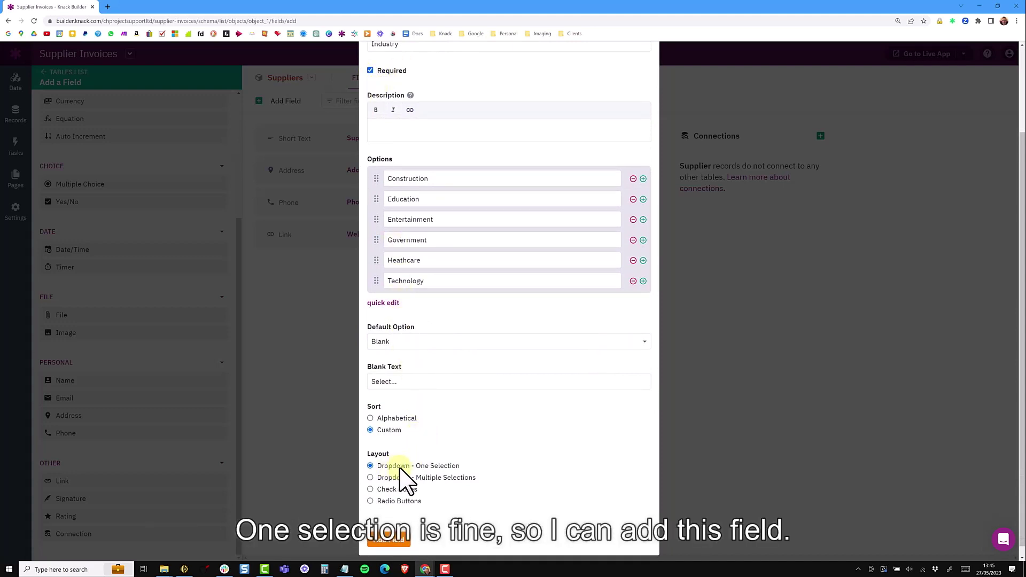
left_click(394, 541)
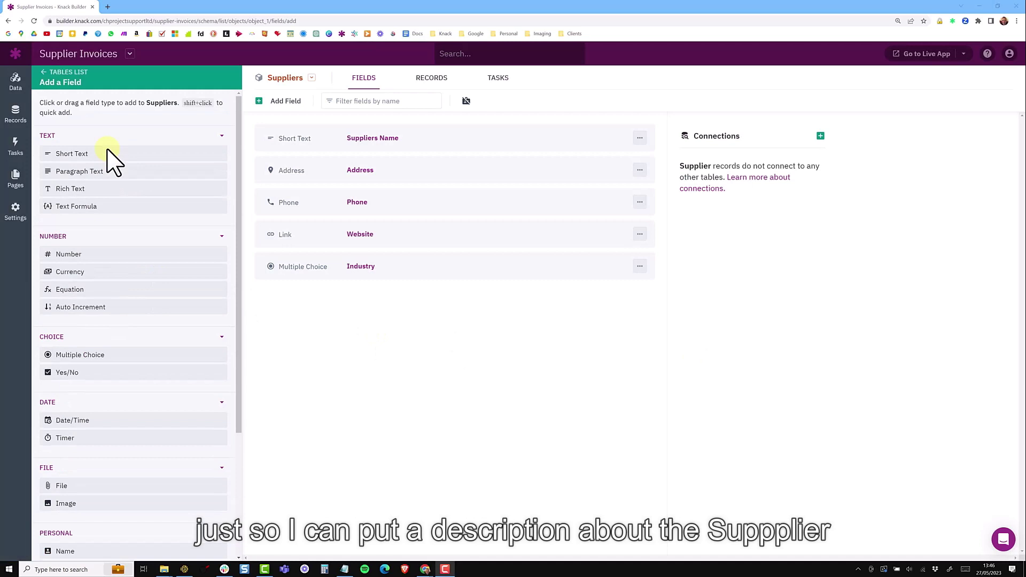
Step: Add a Description paragraph text field to Suppliers
left_click(91, 169)
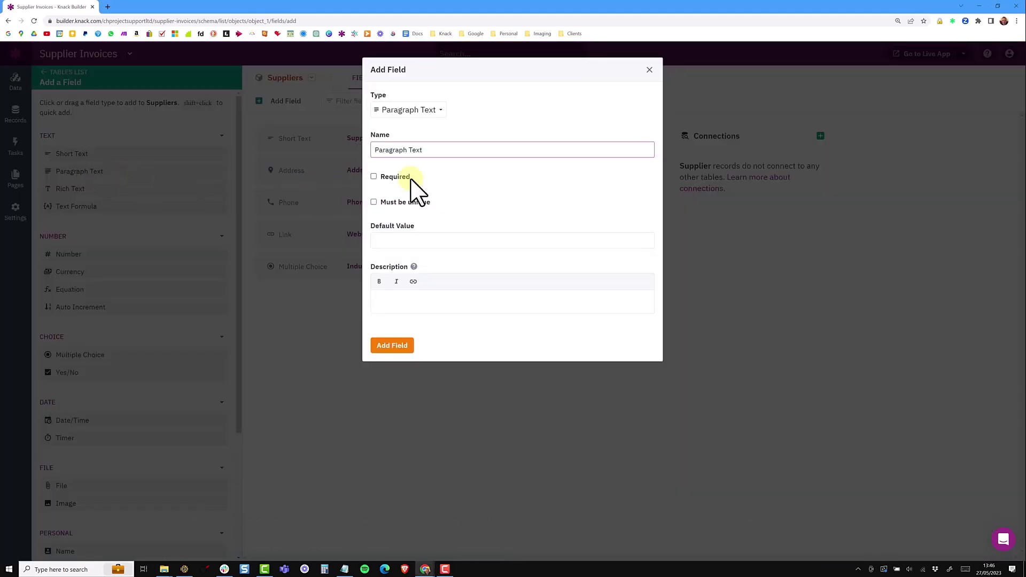
left_click_drag(425, 150, 377, 151)
type("Description")
left_click(394, 345)
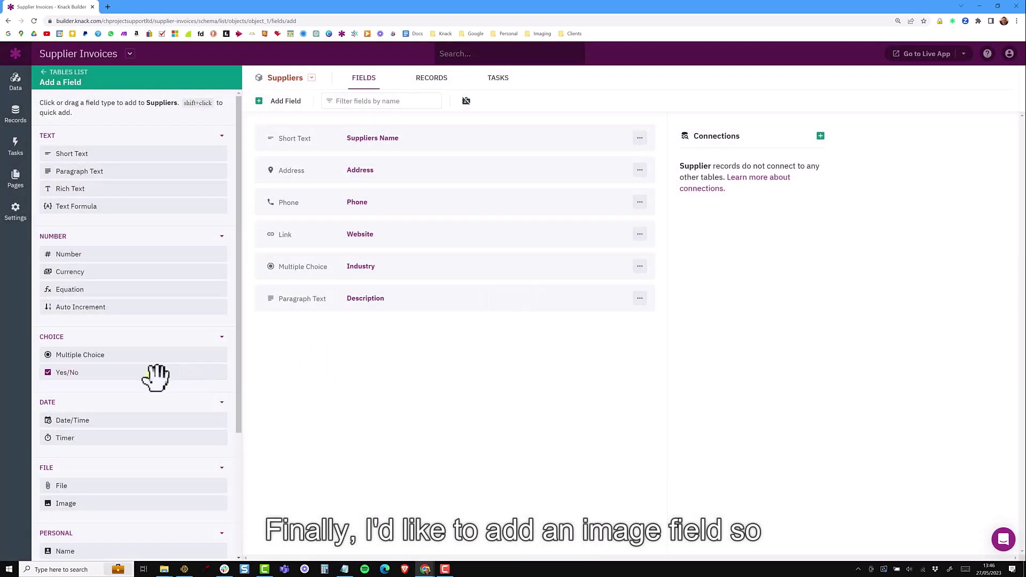
Step: Add a Logo image field, then go back to the tables list
scroll(147, 385, "down", 4)
left_click(101, 333)
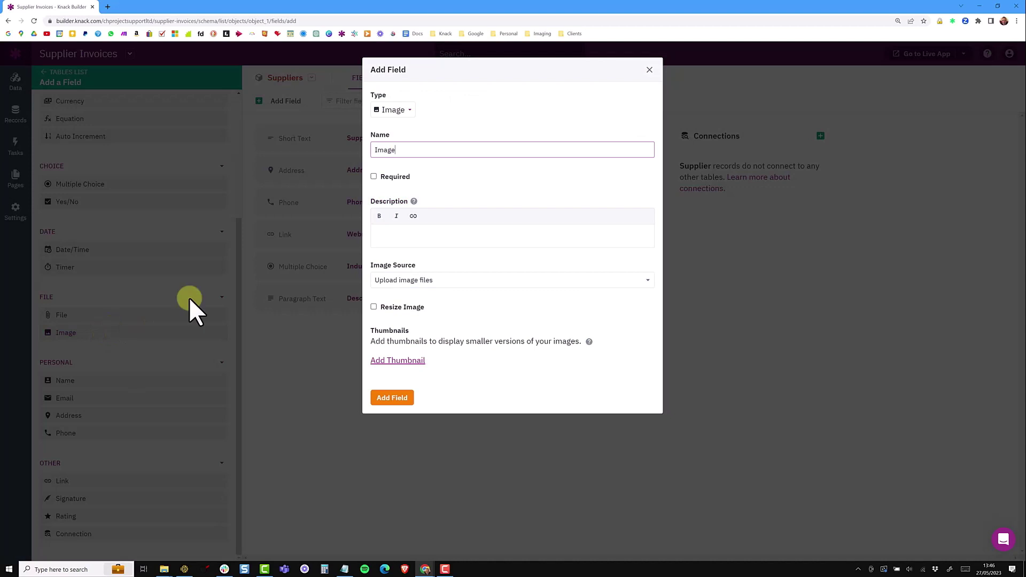
type("Logo")
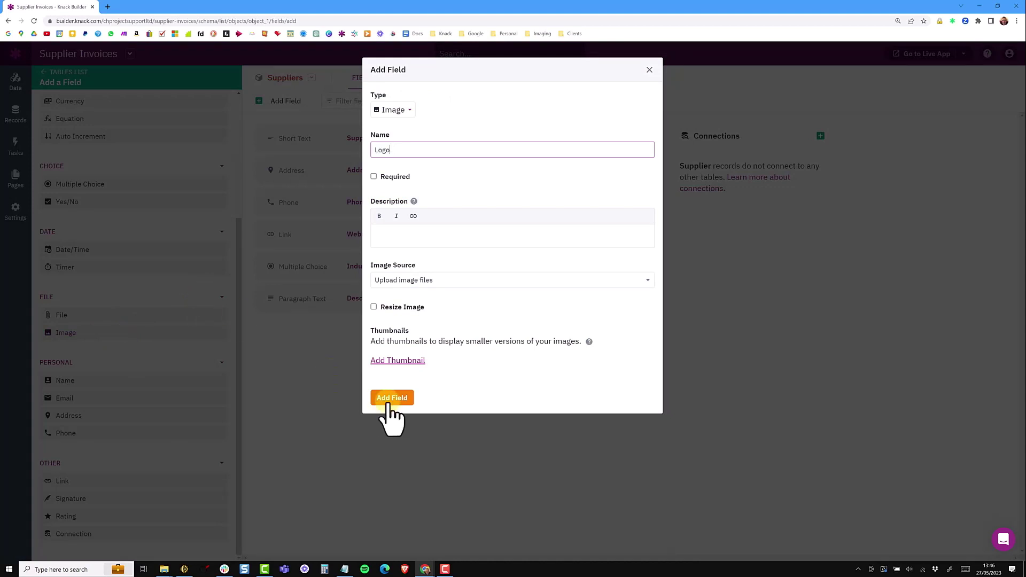
left_click(389, 398)
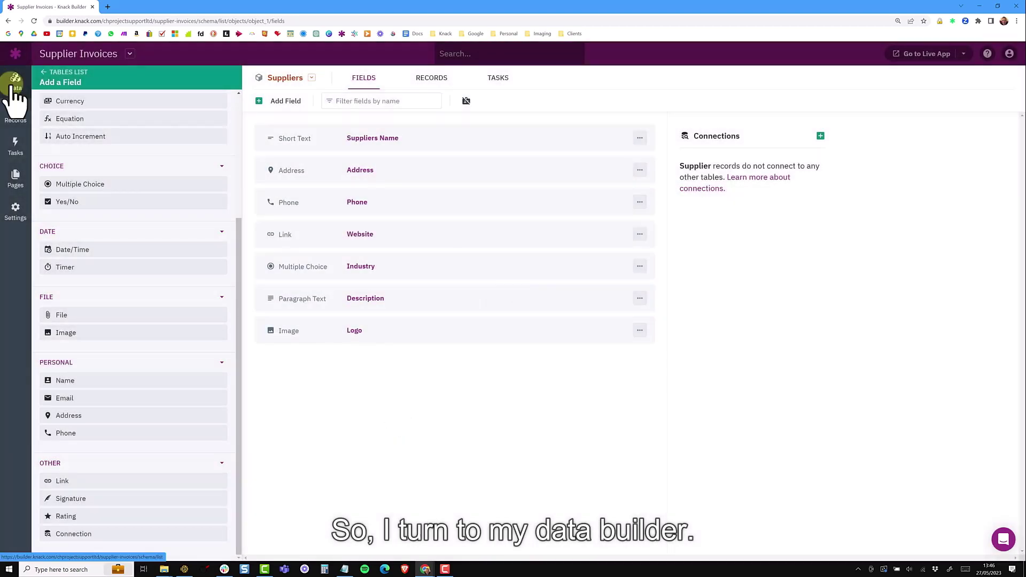
left_click(14, 85)
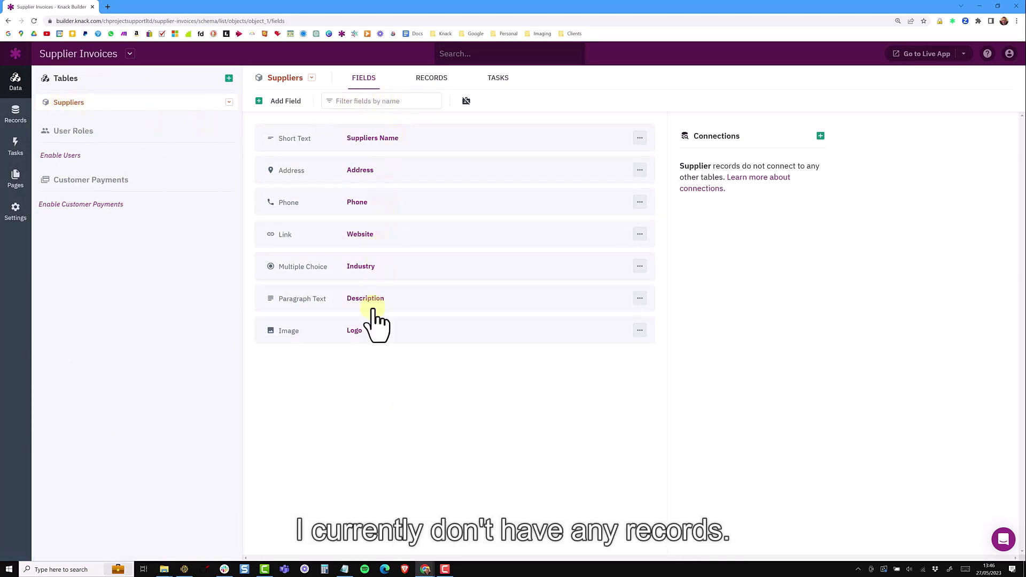
Step: Show the Suppliers records, close the CSV import unused, and open a new-record form
left_click(434, 81)
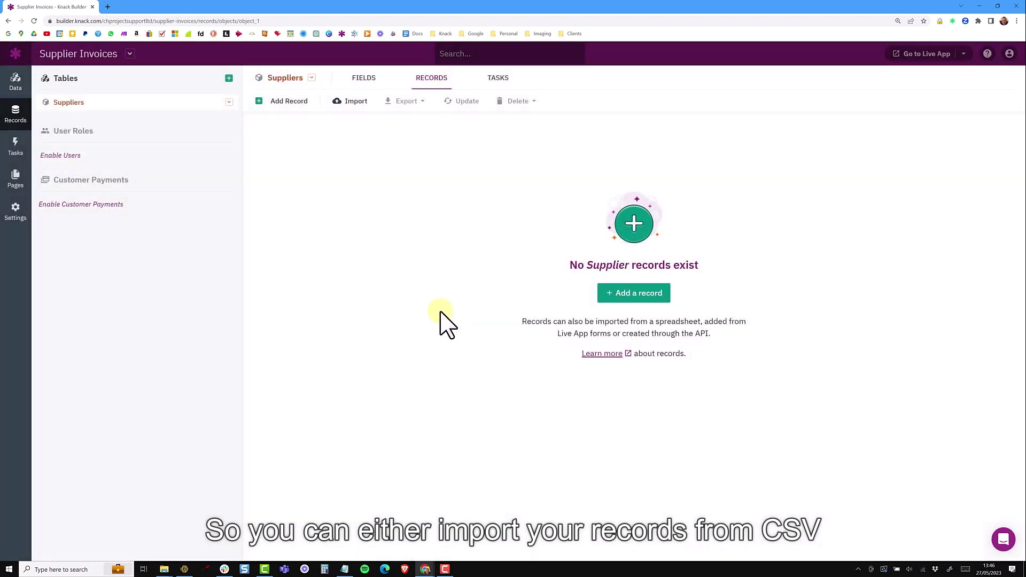
left_click(358, 104)
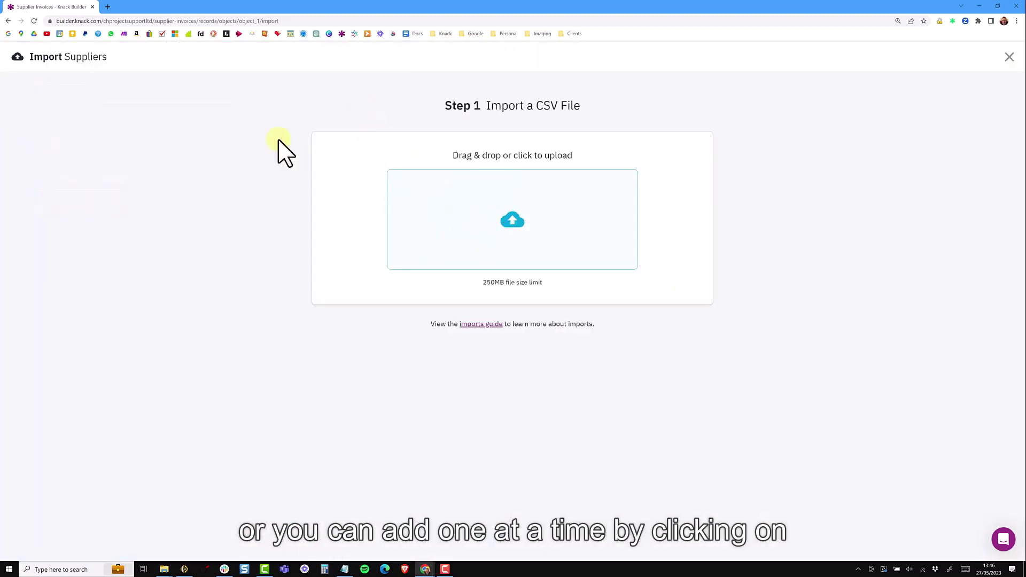
left_click(1009, 56)
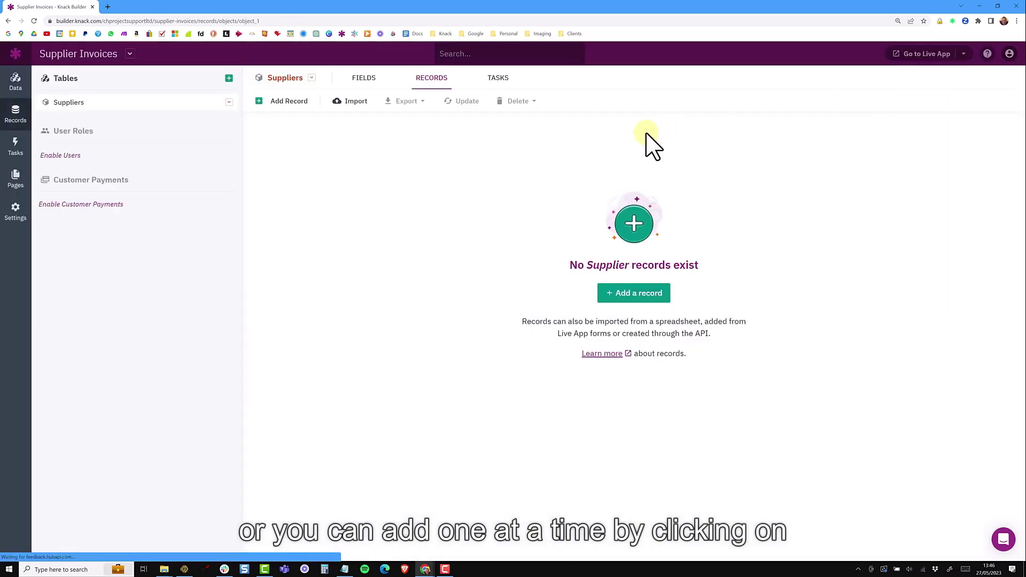
left_click(634, 294)
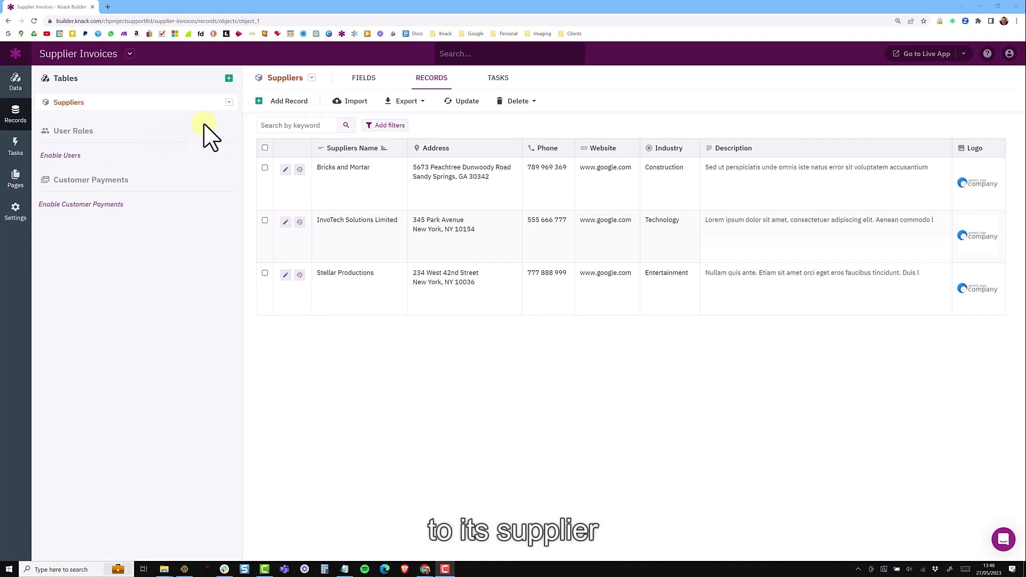
Step: Create a new Invoices table from scratch
left_click(229, 78)
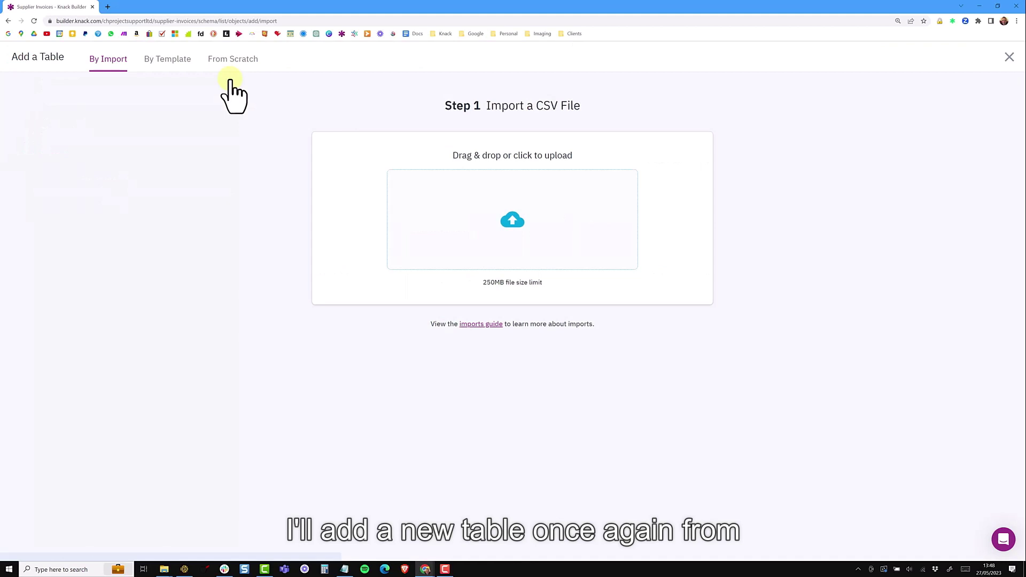
left_click(242, 64)
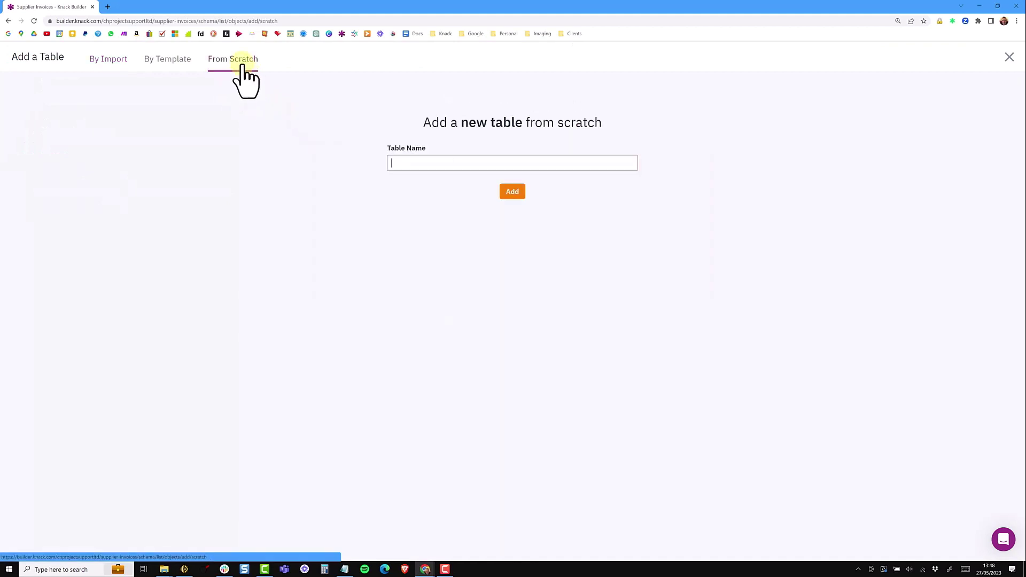
type("Invoices")
left_click(516, 195)
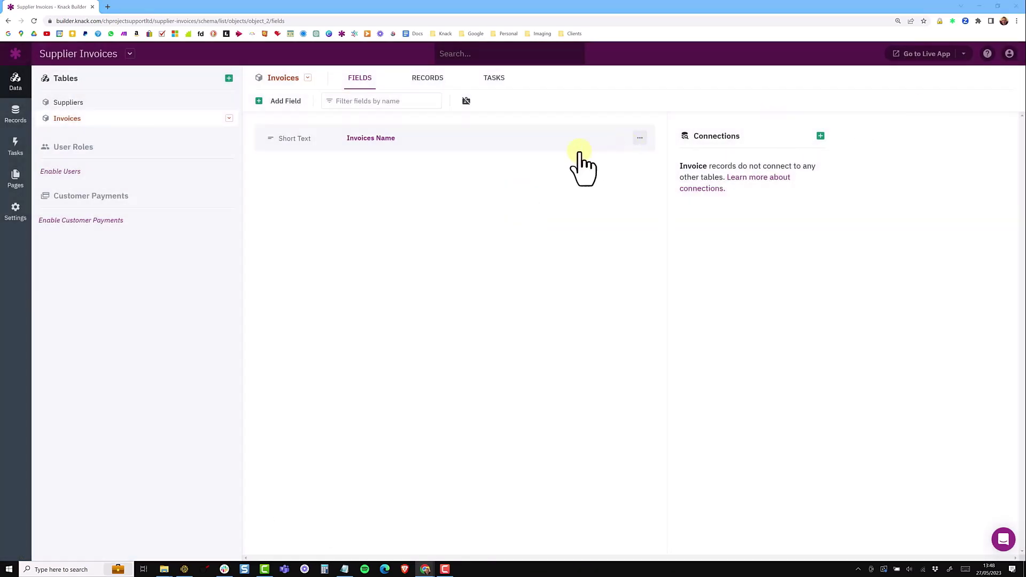
Step: Add an auto-increment field named Order ID to Invoices
left_click(261, 101)
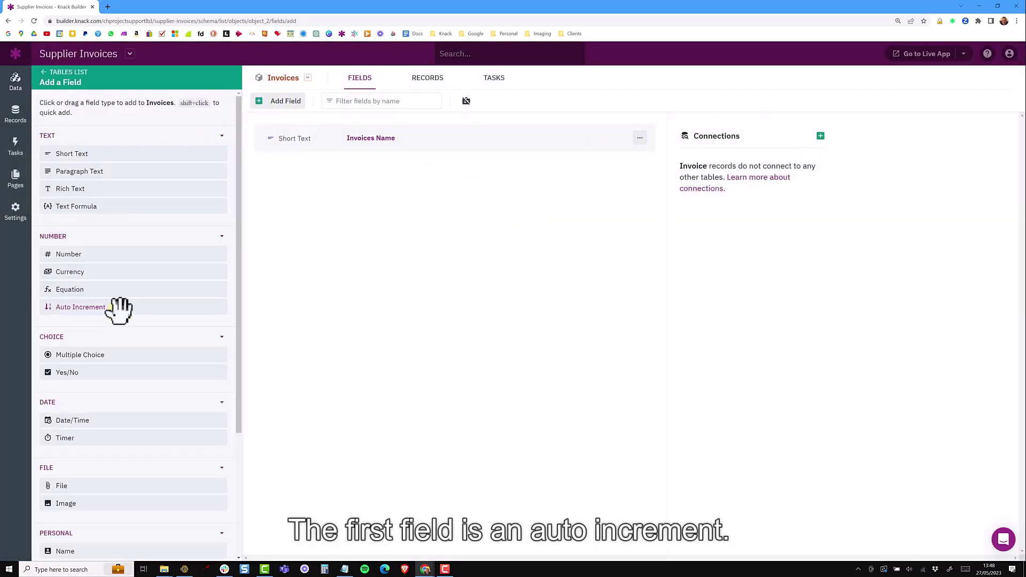
left_click(116, 307)
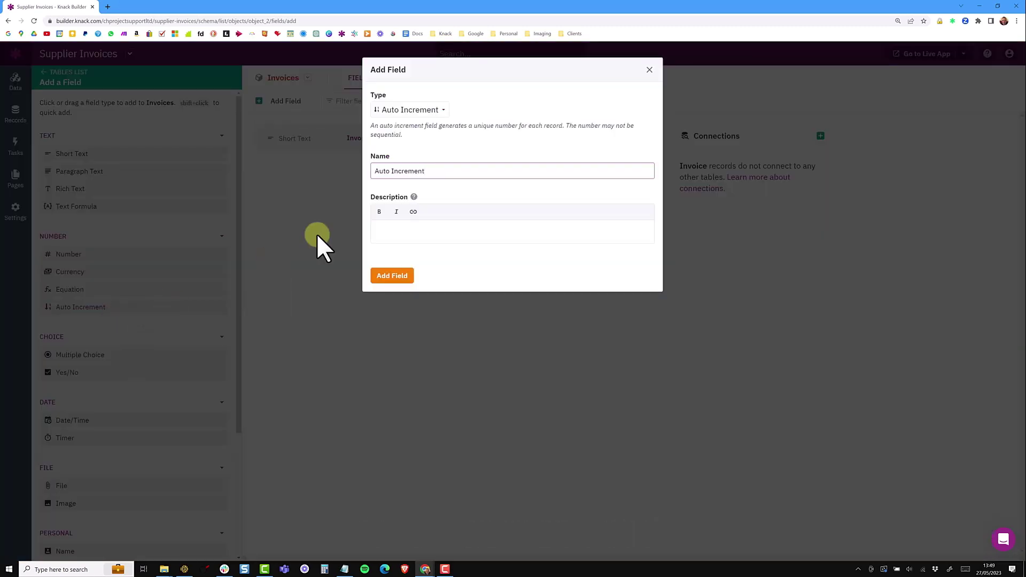
triple_click(399, 171)
type("Order ID")
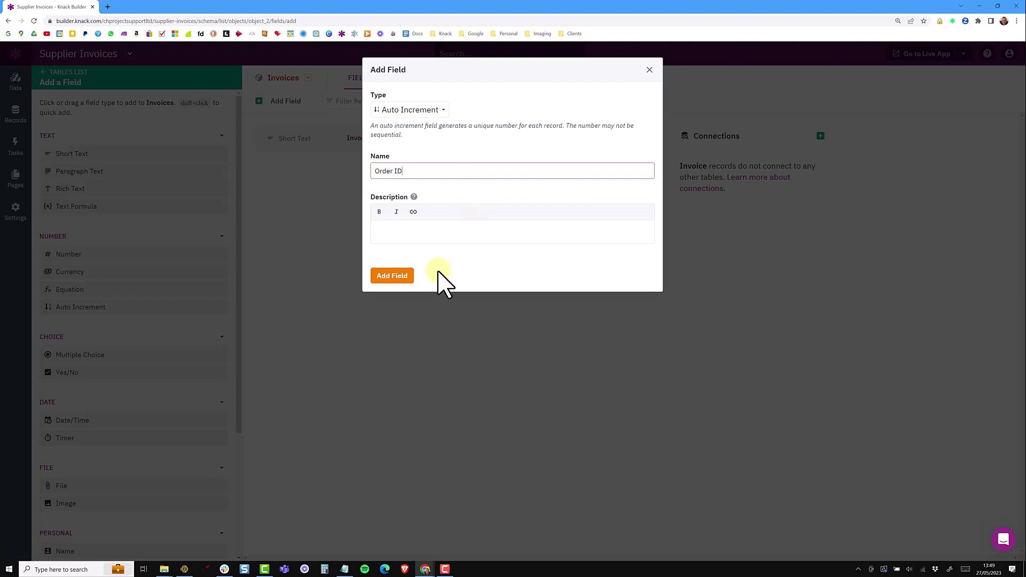
left_click(391, 276)
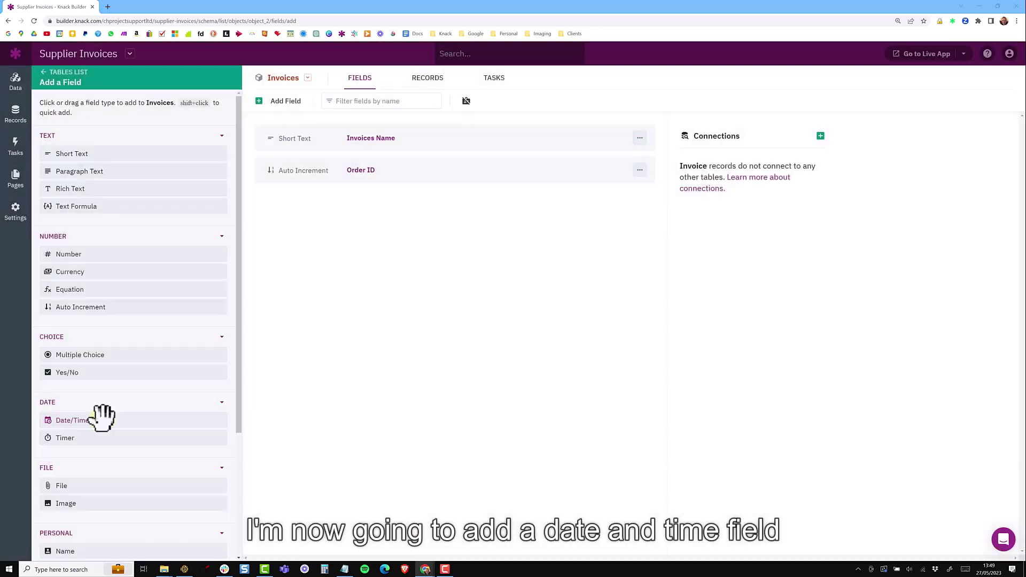
Step: Add a Date Due date field with the default date set to None
left_click(102, 418)
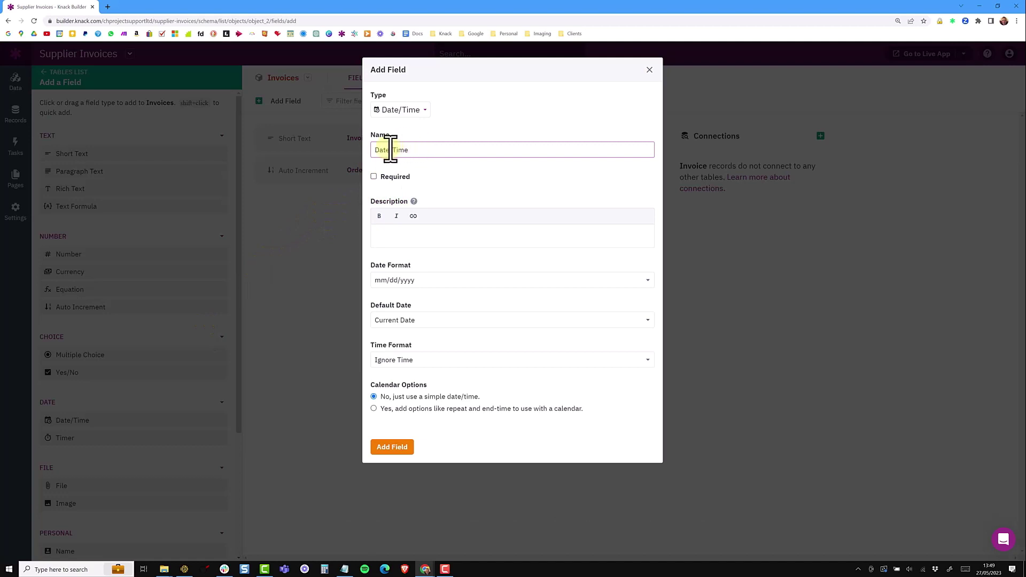
left_click_drag(385, 149, 427, 151)
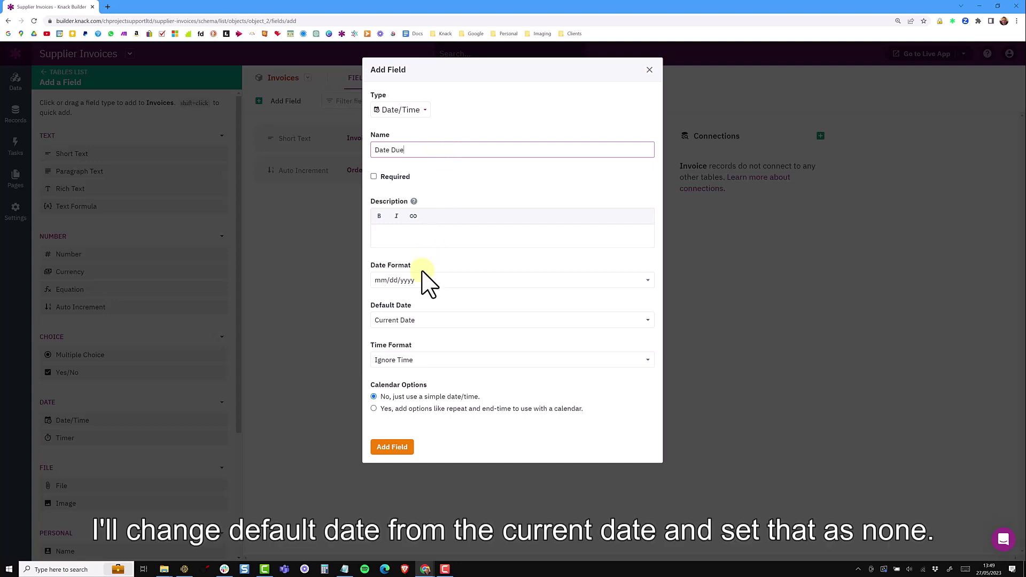
left_click(411, 321)
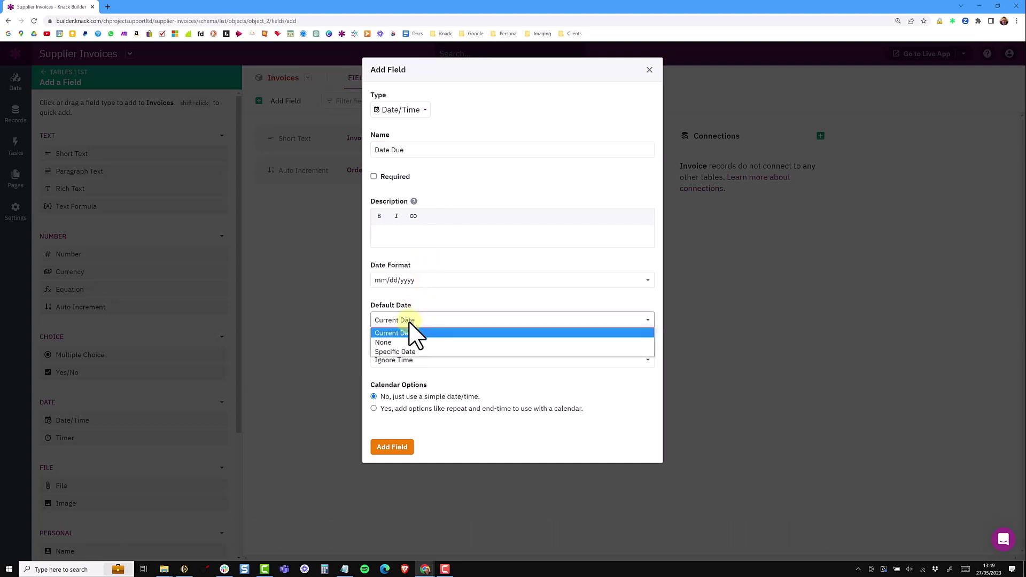
left_click(402, 343)
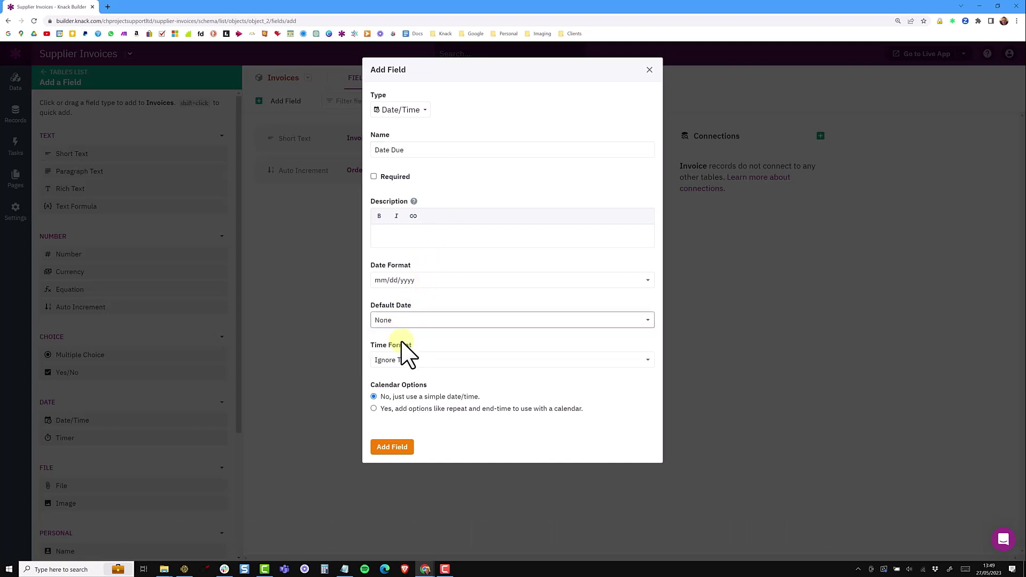
left_click(399, 447)
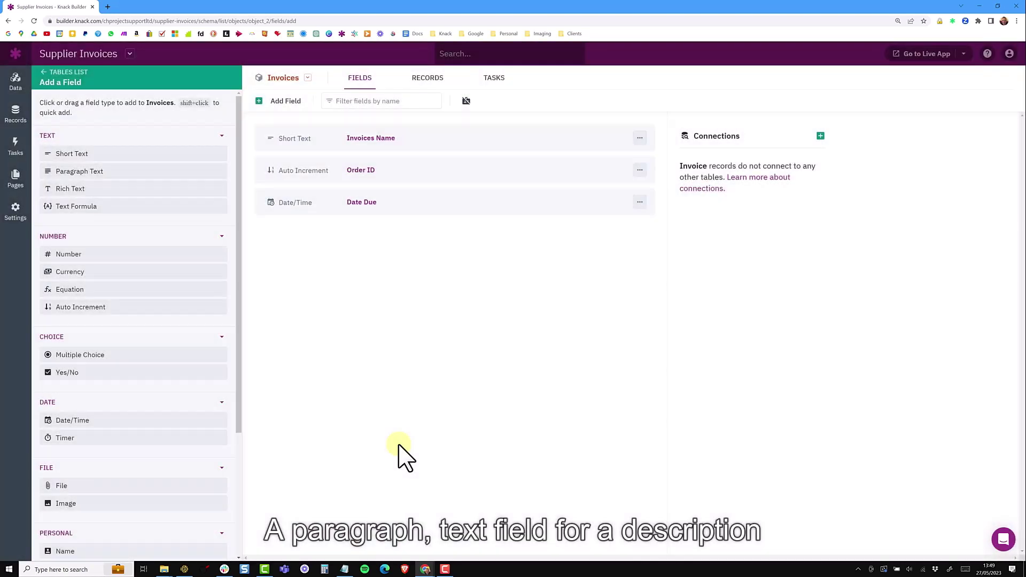
Step: Add a required Description paragraph text field to Invoices
left_click(105, 171)
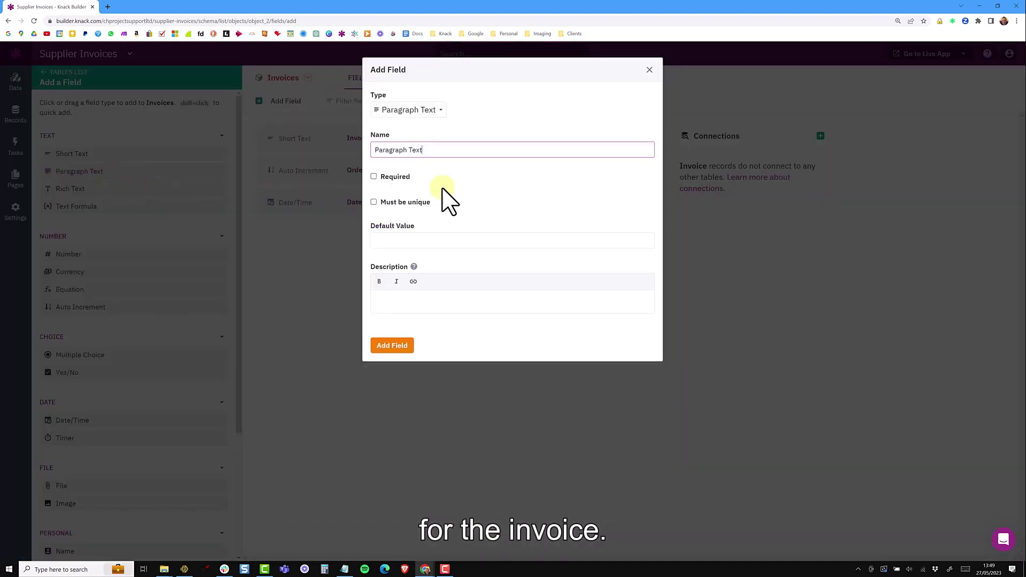
left_click_drag(443, 158, 378, 146)
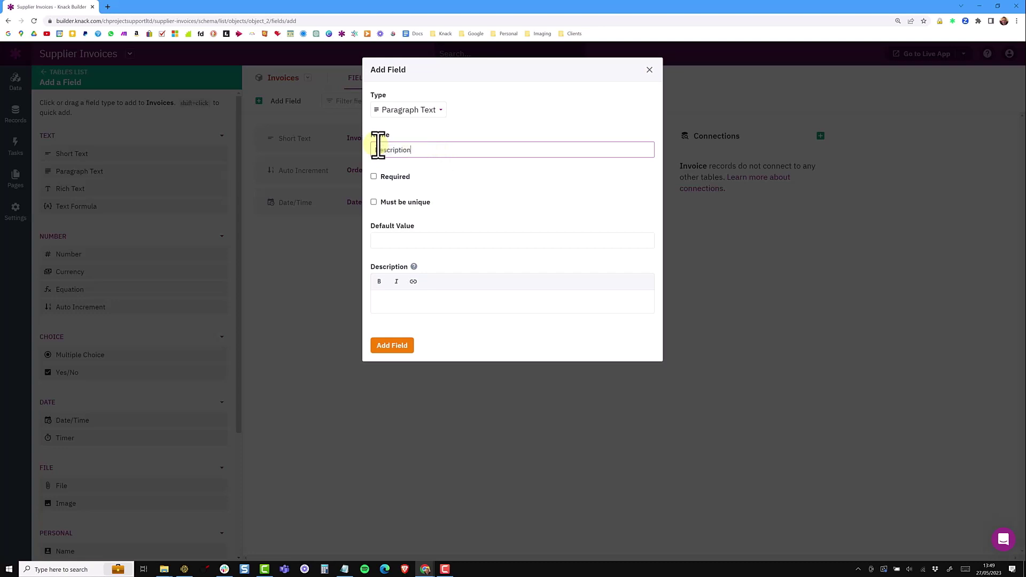
left_click(376, 178)
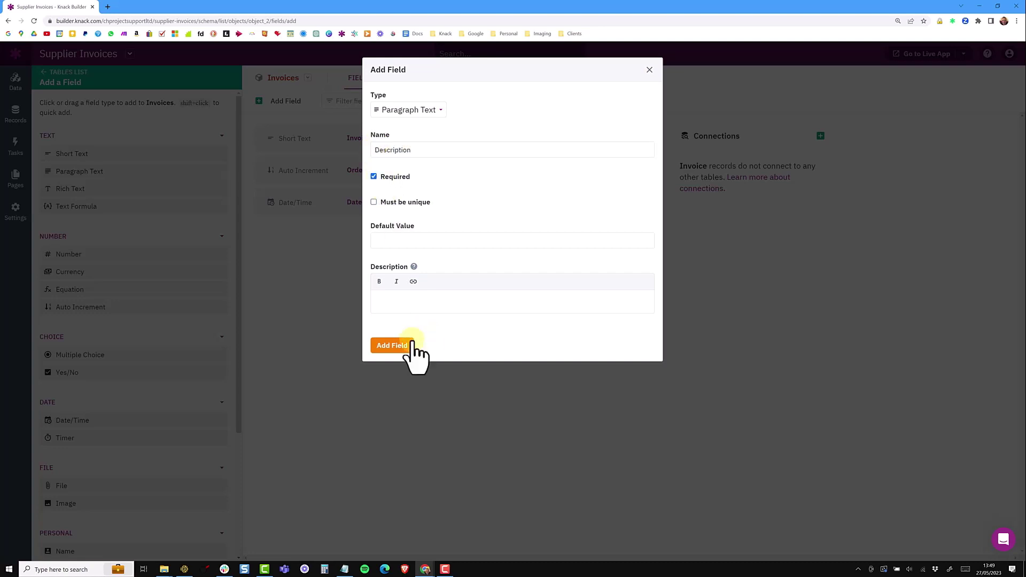
left_click(410, 345)
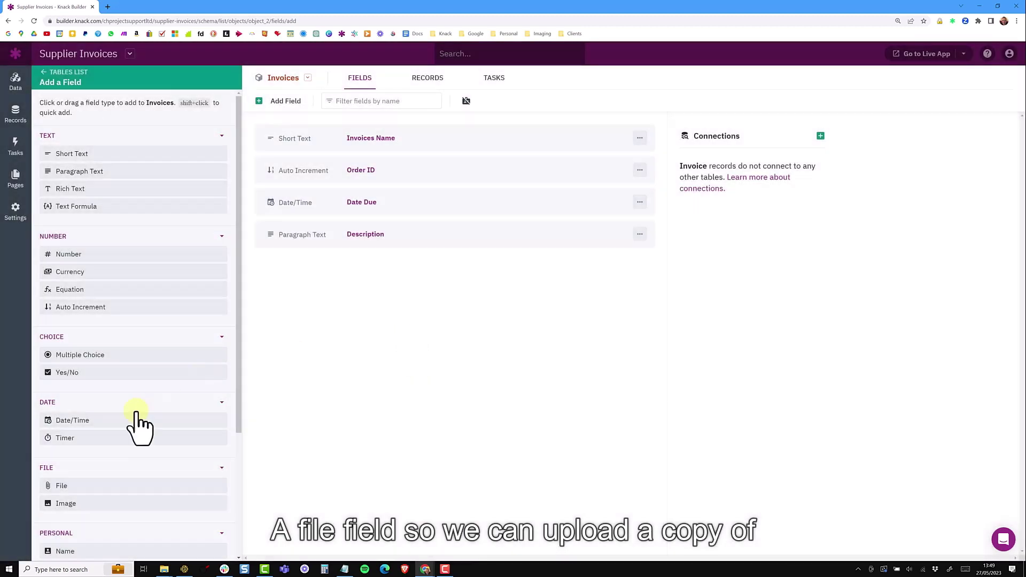
Step: Add a required File field named 'Invoice' to the Invoices table
left_click(101, 483)
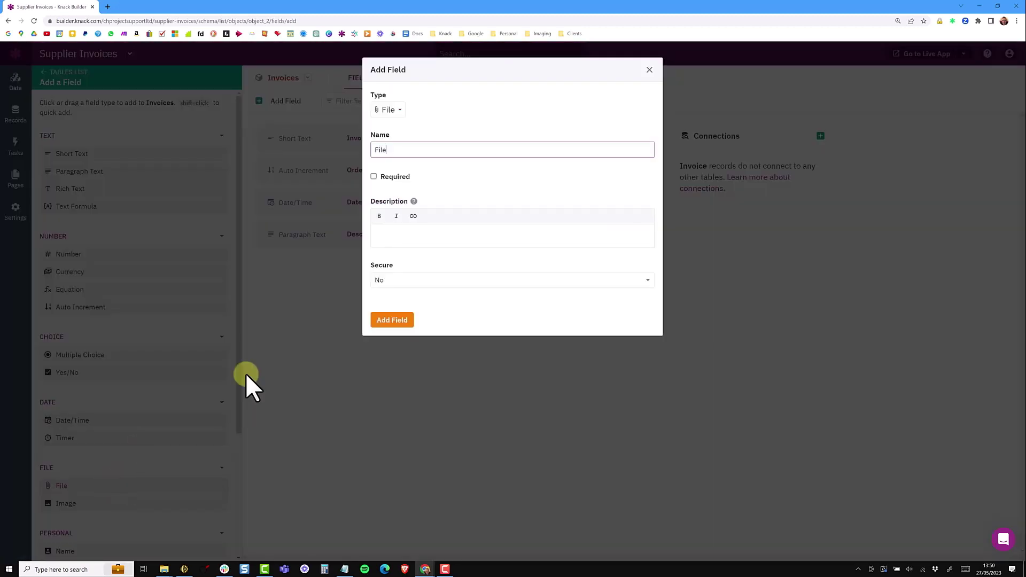
left_click(395, 176)
double_click(377, 150)
type("Invoice")
left_click(390, 320)
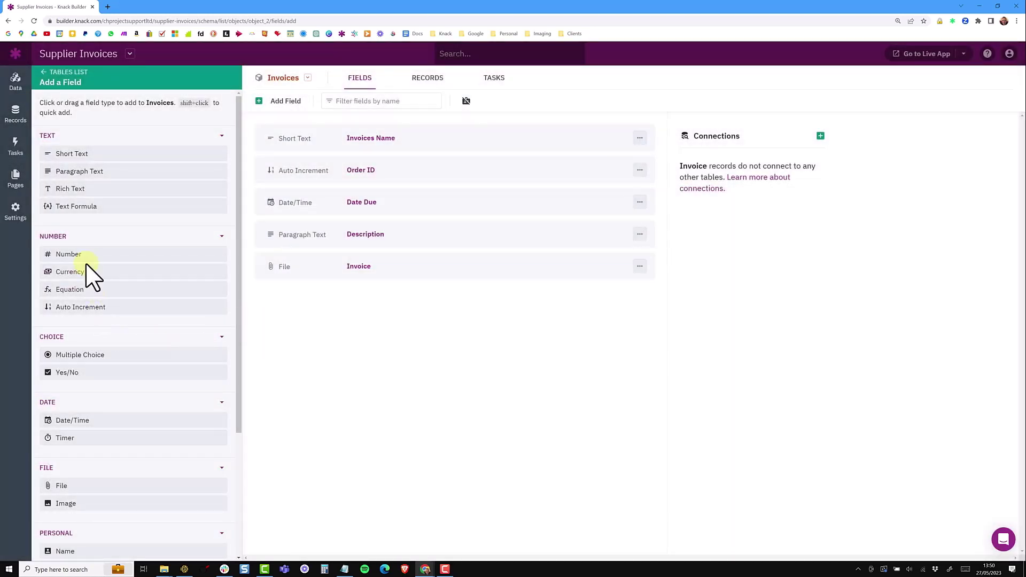
Step: Add a required Currency field named 'Value' to the Invoices table
left_click(80, 271)
left_click_drag(418, 150, 370, 145)
type("Value")
left_click(374, 176)
left_click(401, 419)
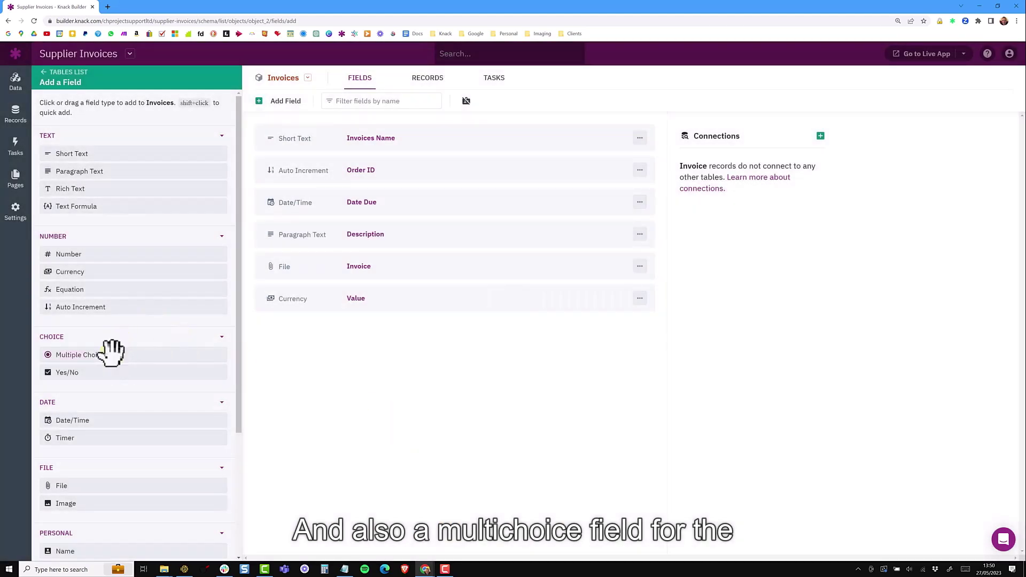
Step: Add a Multiple Choice 'Status' field with options Outstanding and Paid, shown as radio buttons
left_click(107, 353)
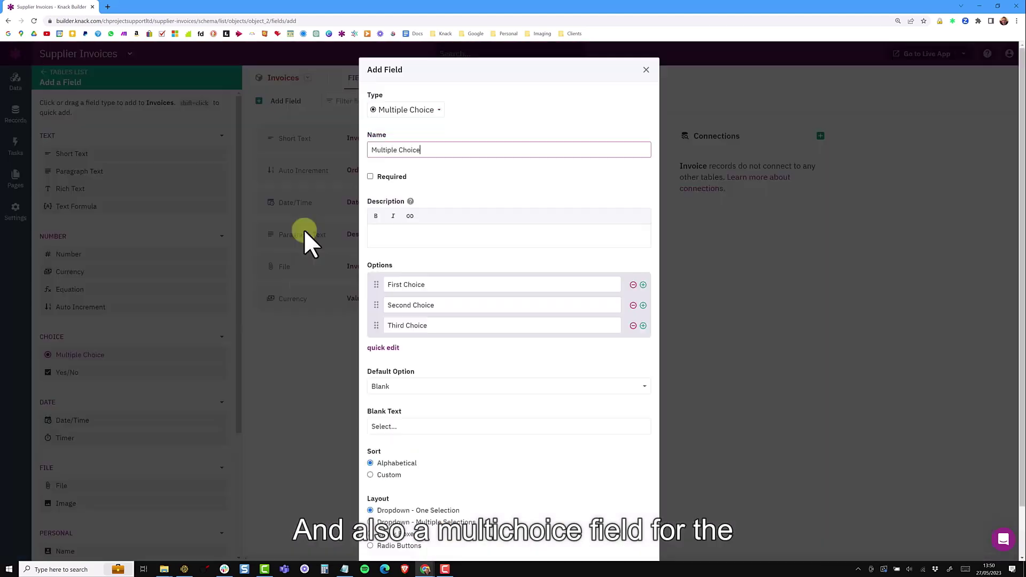
left_click_drag(437, 147, 393, 148)
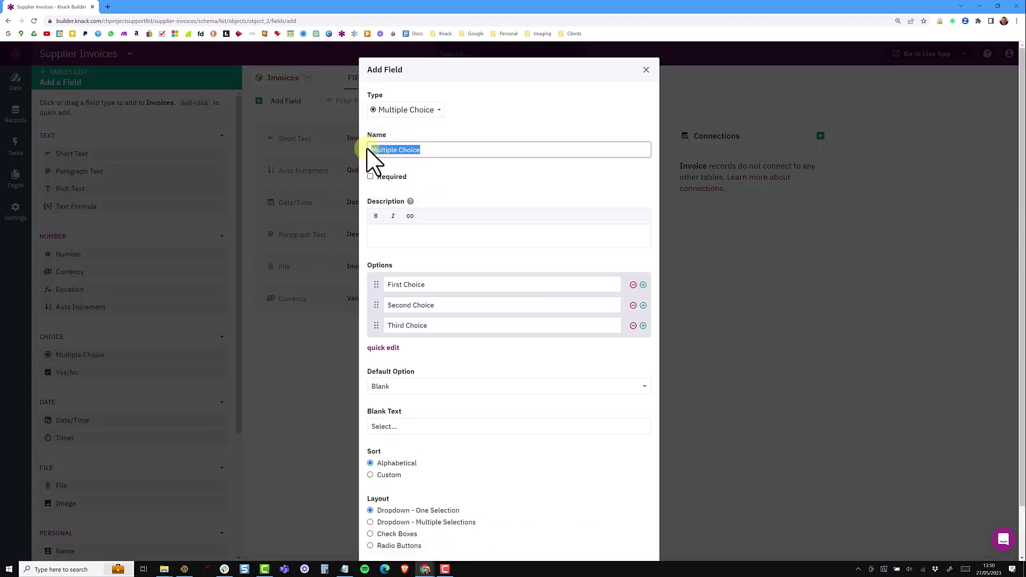
left_click(383, 348)
type("Outstanding")
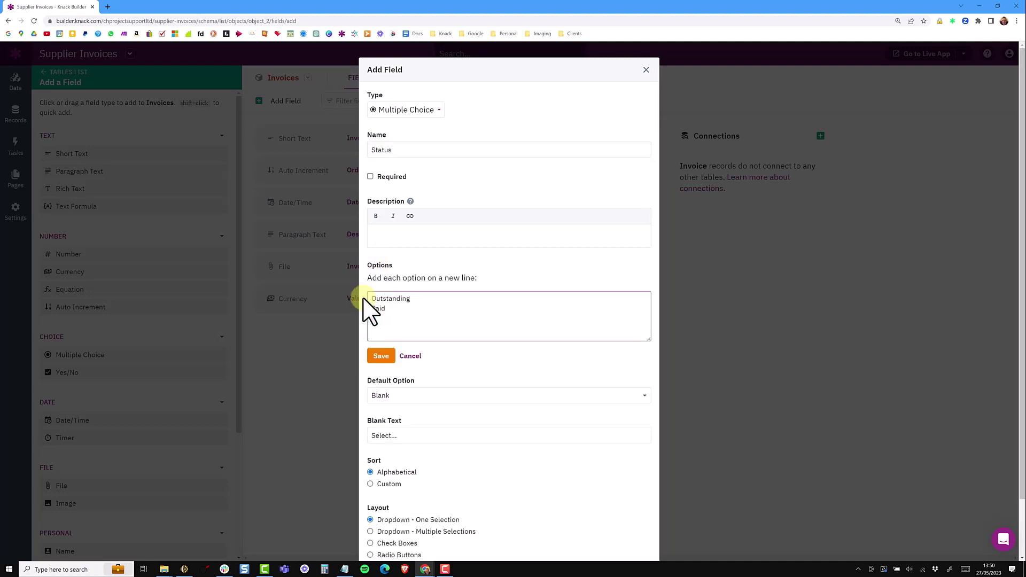
left_click(383, 356)
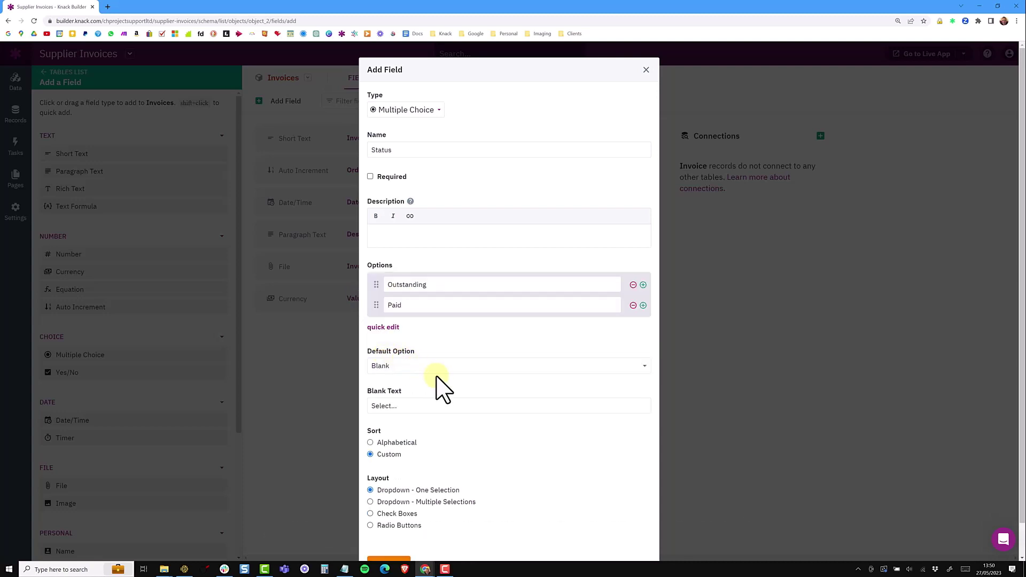
scroll(437, 385, "down", 1)
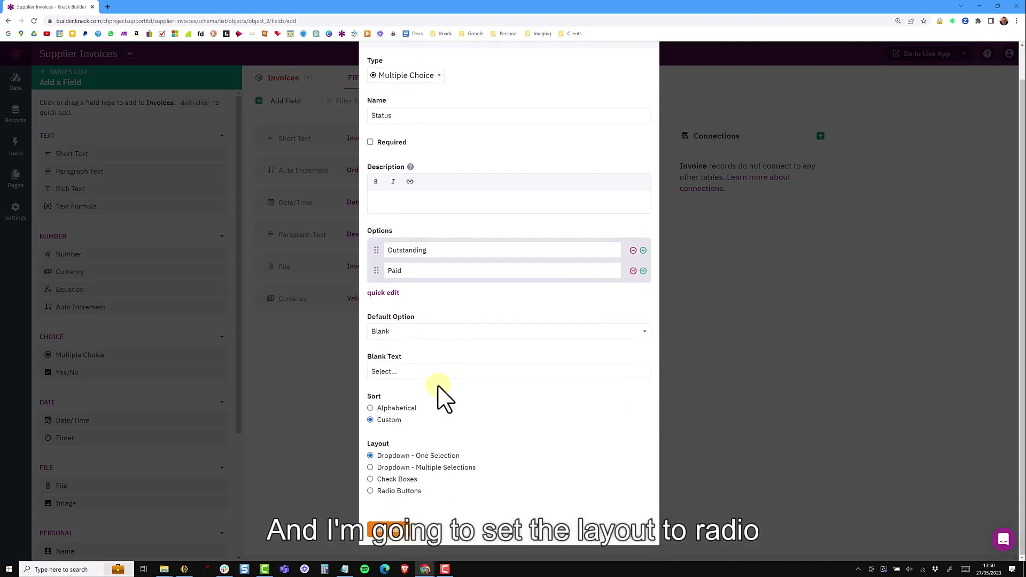
left_click(388, 491)
left_click(392, 524)
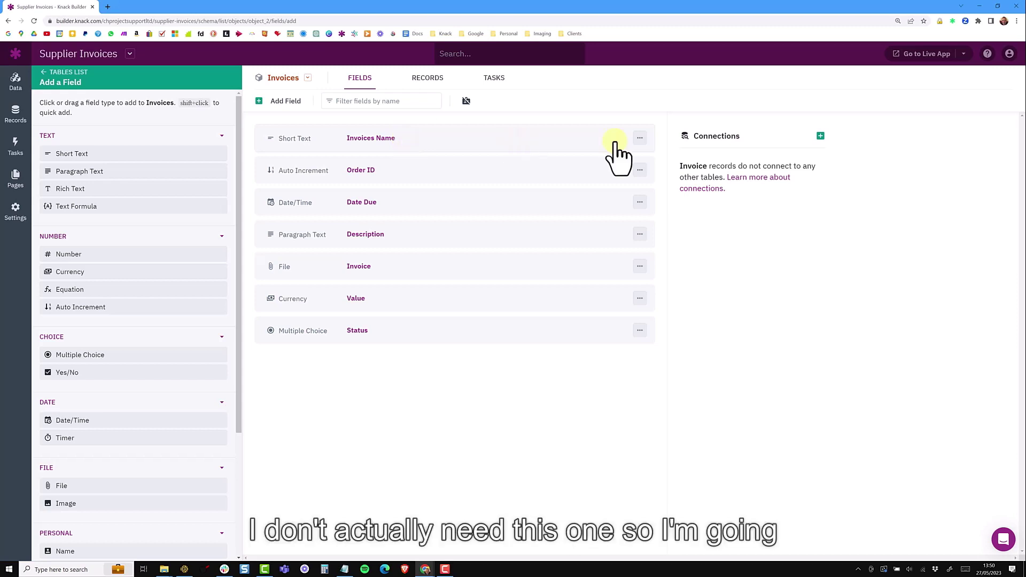
Step: Delete the Invoices Name field from the Invoices table
left_click(639, 139)
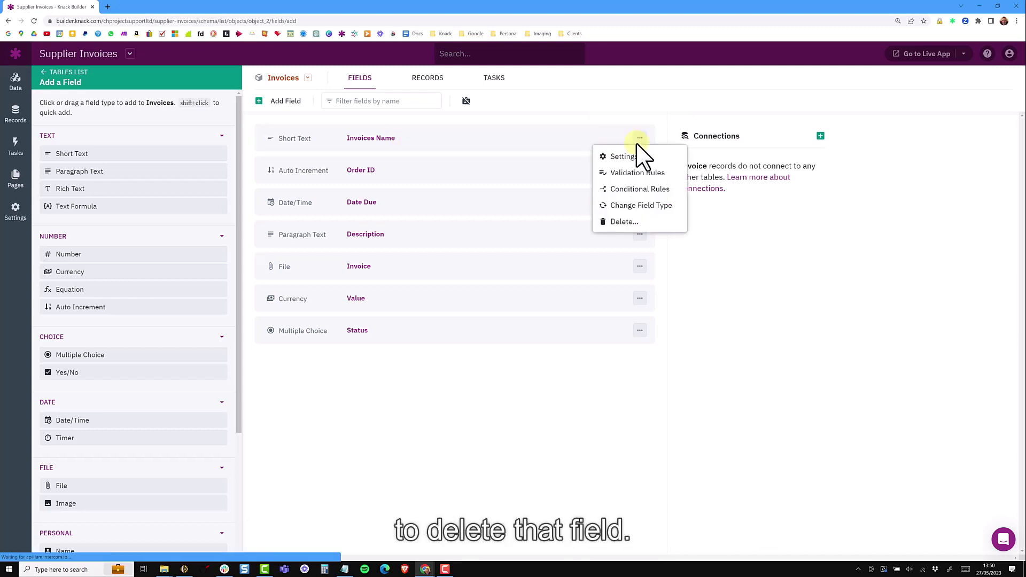
left_click(620, 223)
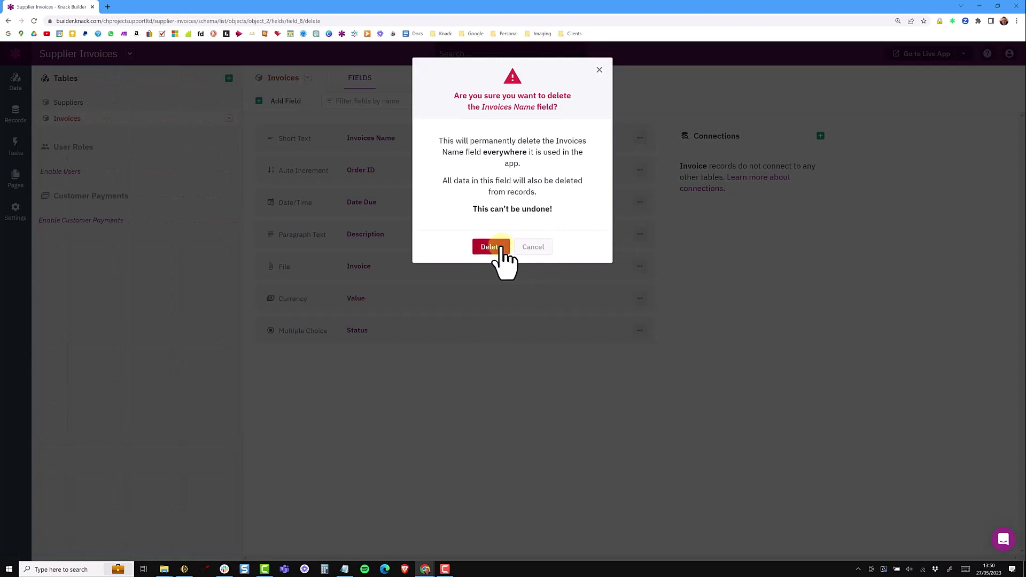
left_click(489, 247)
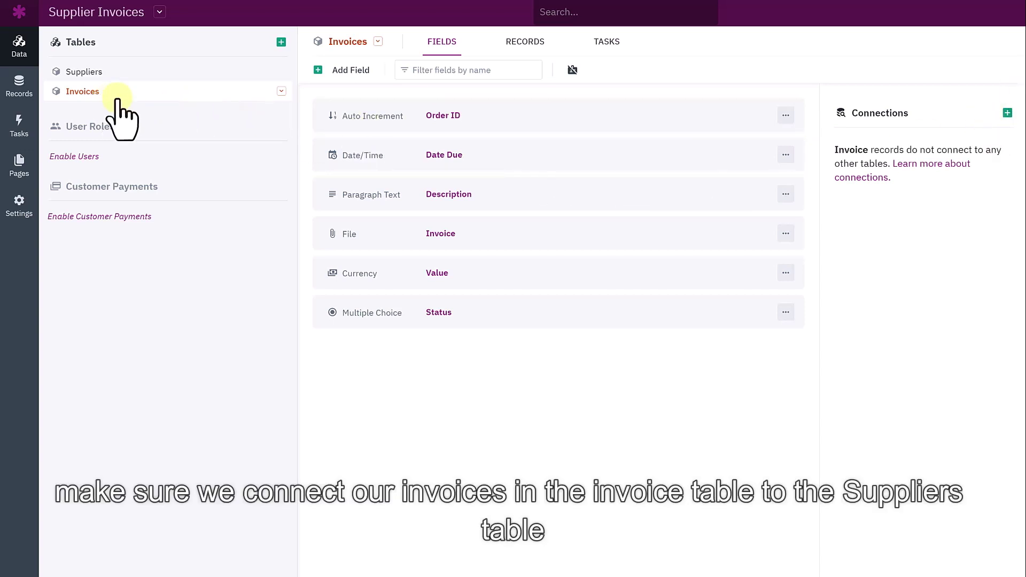
Step: Connect Invoices to Suppliers (one supplier, many invoices) and move the Supplier field under Order ID
left_click(1007, 113)
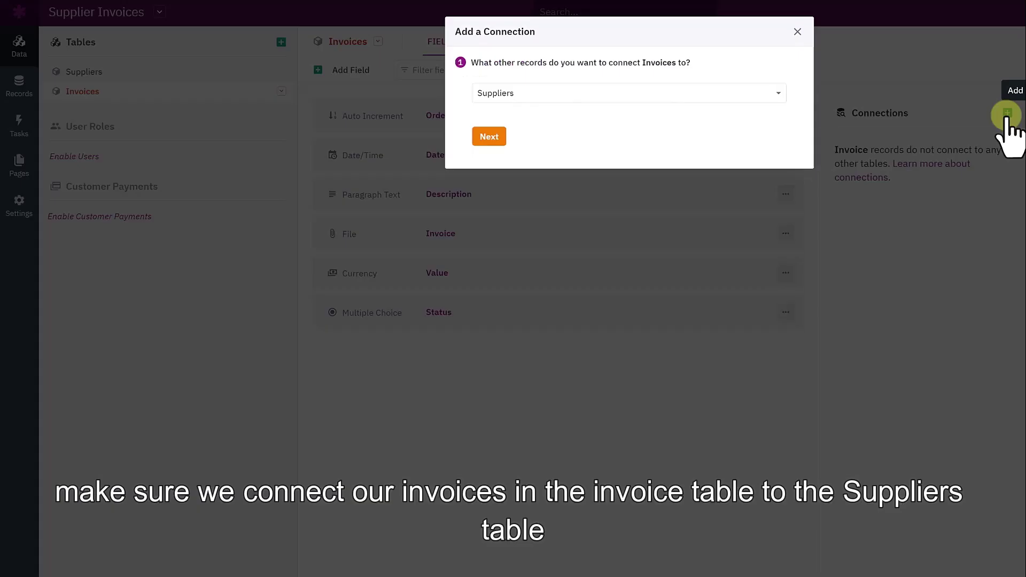
left_click(494, 95)
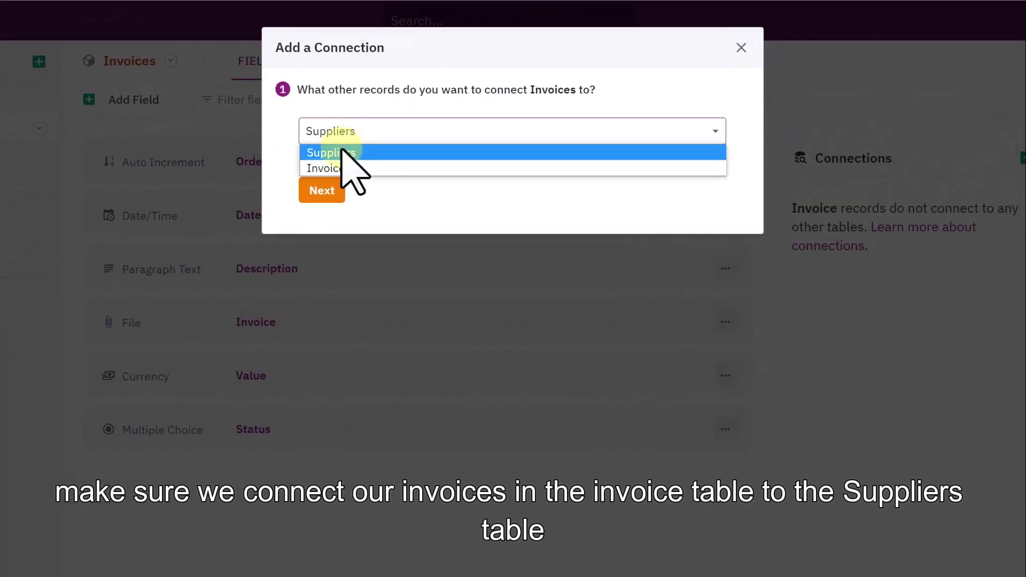
left_click(340, 155)
left_click(327, 192)
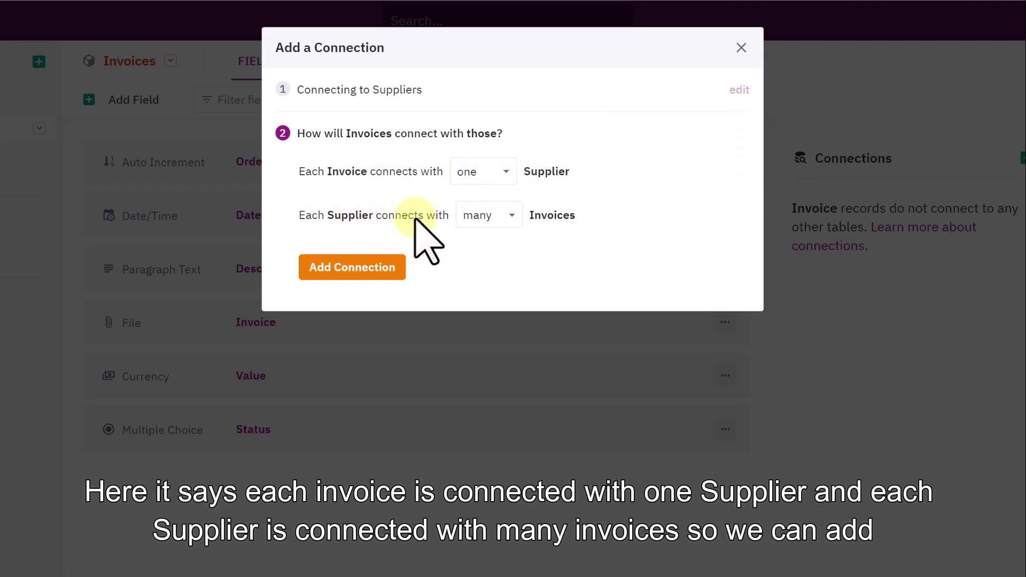
left_click(327, 267)
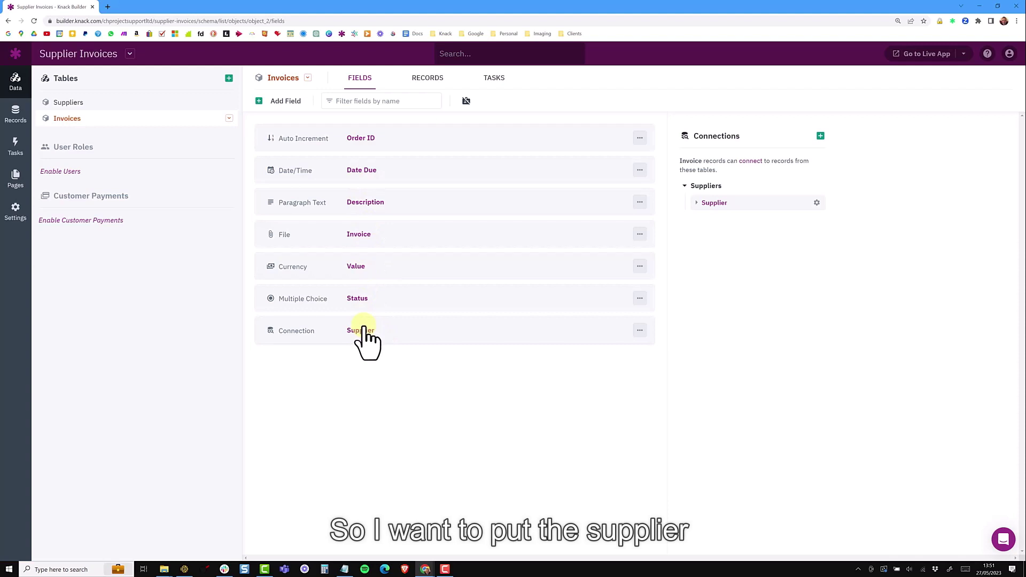
left_click_drag(368, 307, 368, 172)
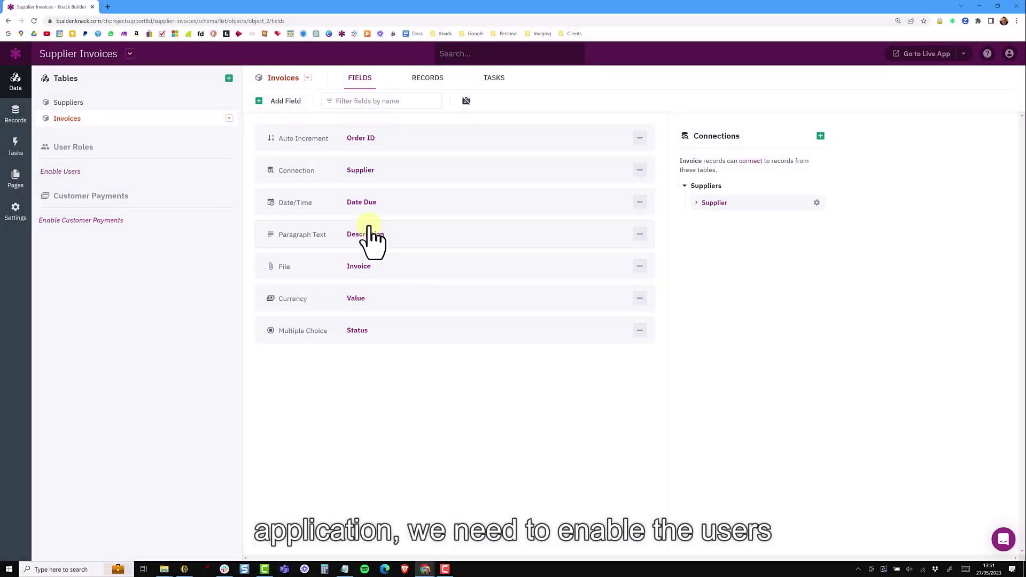
Step: Enable user accounts with two roles, Admin and Client
left_click(75, 175)
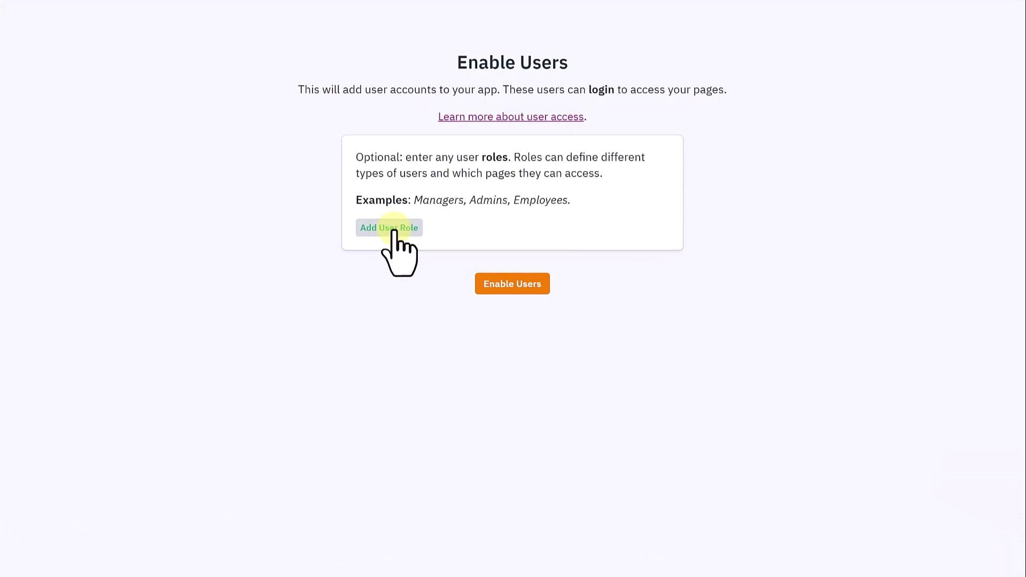
left_click(393, 228)
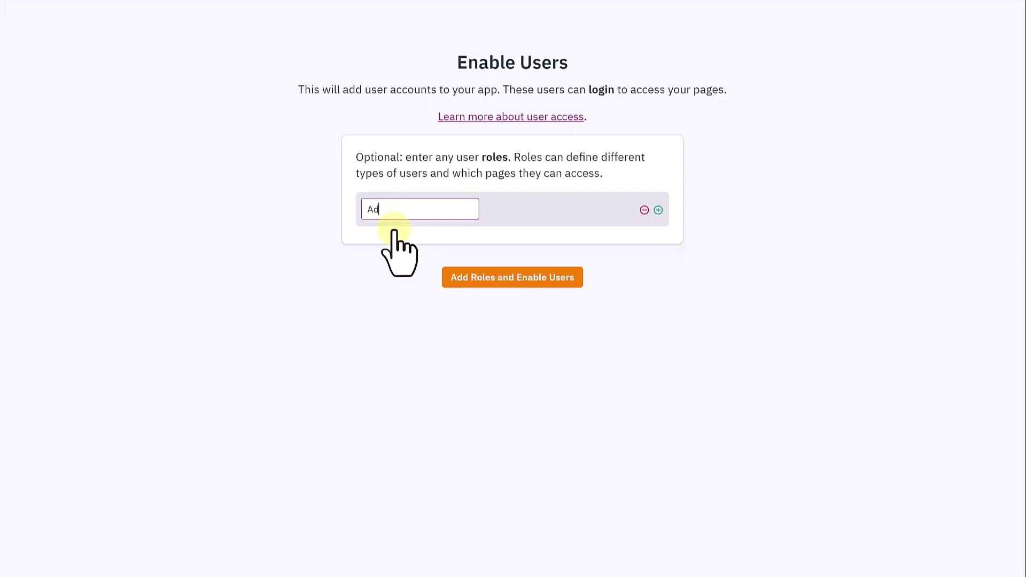
left_click(658, 210)
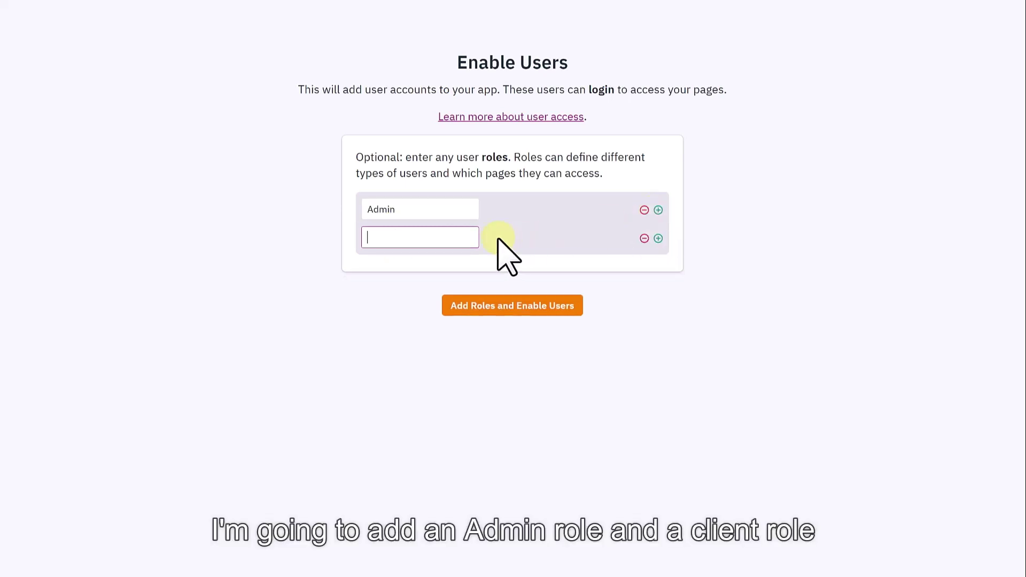
type("Client")
left_click(466, 306)
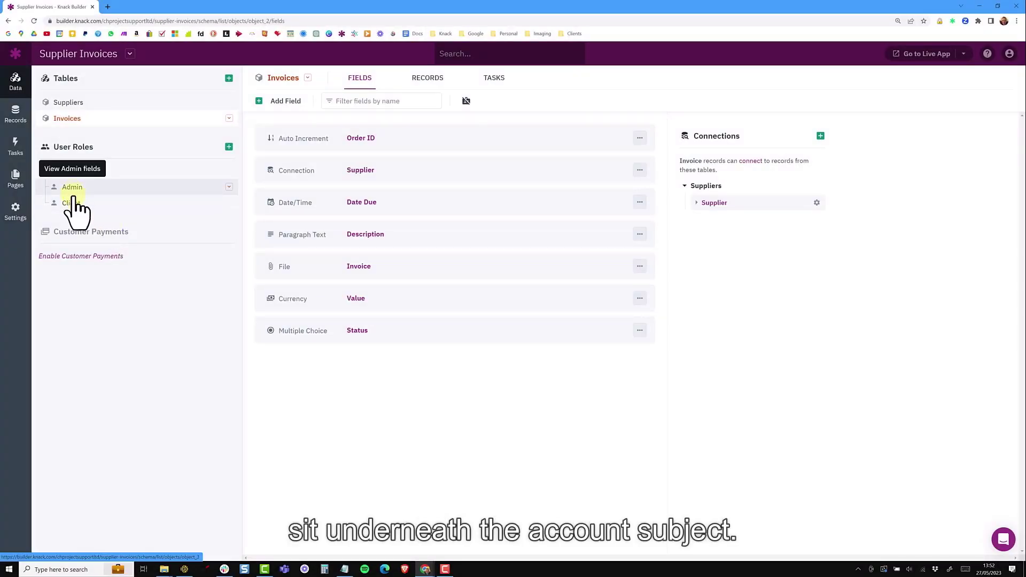
Step: Check the Accounts table's fields and records, then view the empty Admin role records
left_click(144, 172)
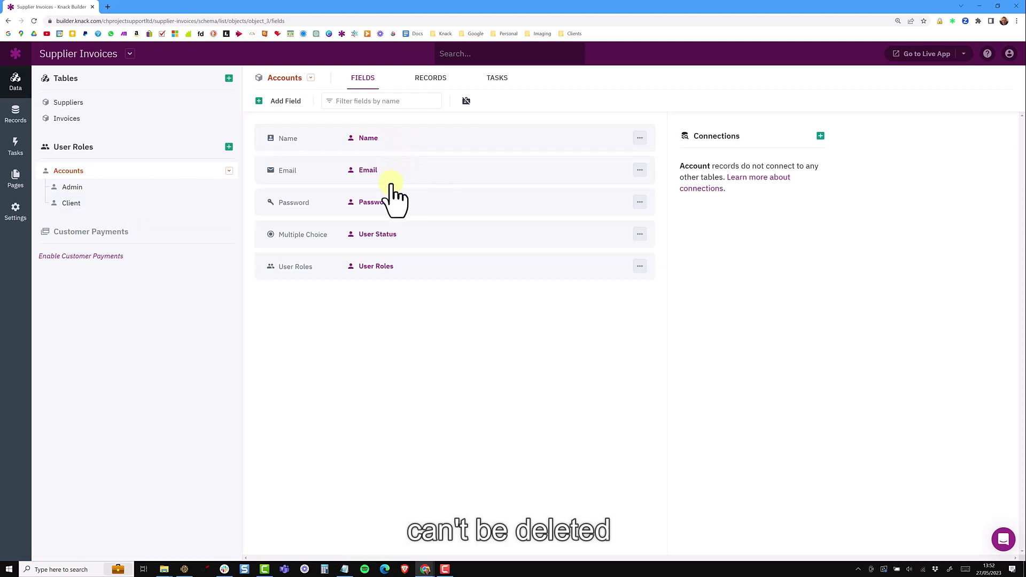
left_click(430, 79)
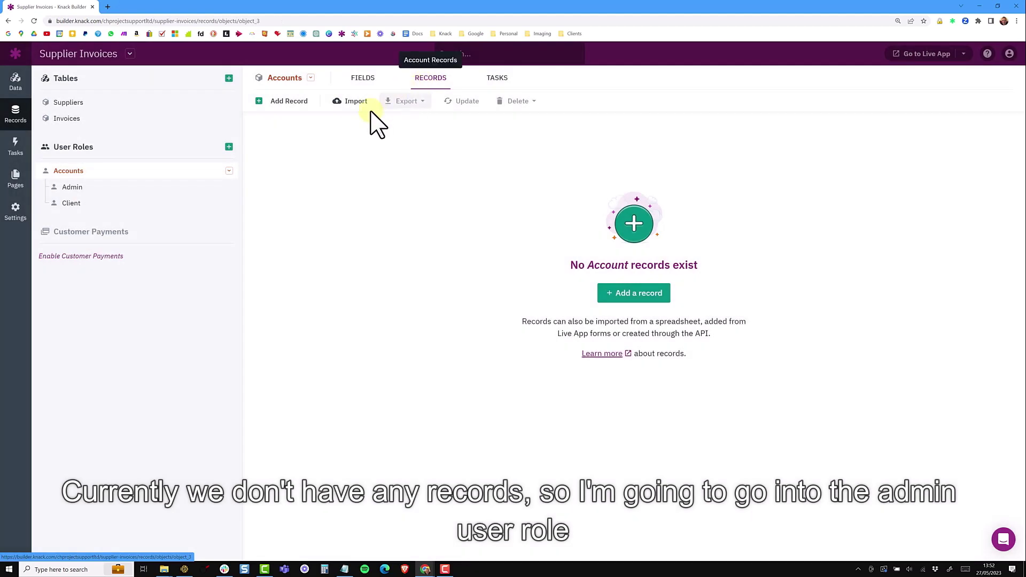
left_click(95, 194)
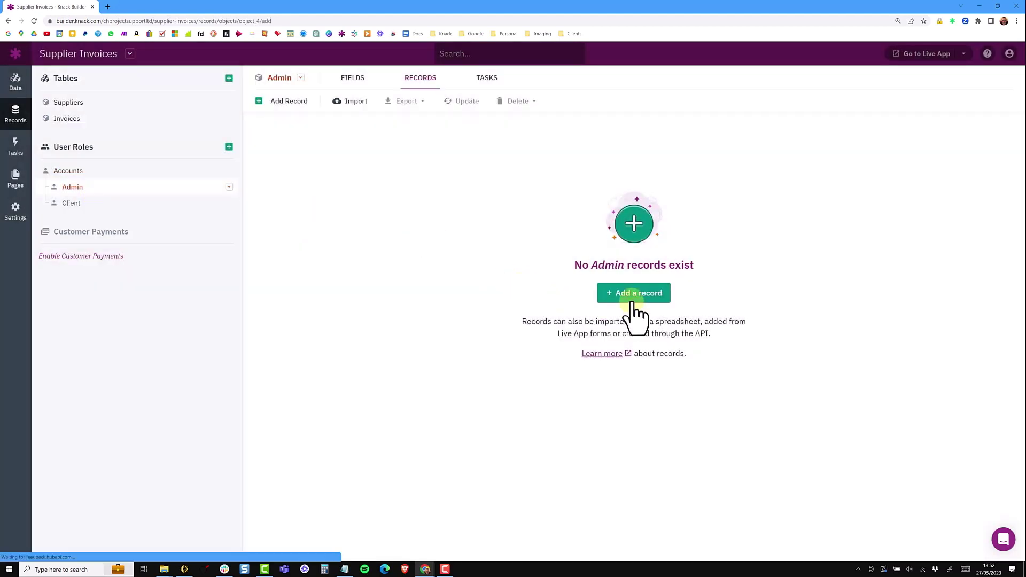
Step: Add a new Admin account record with user status kept as active and submit it
left_click(633, 298)
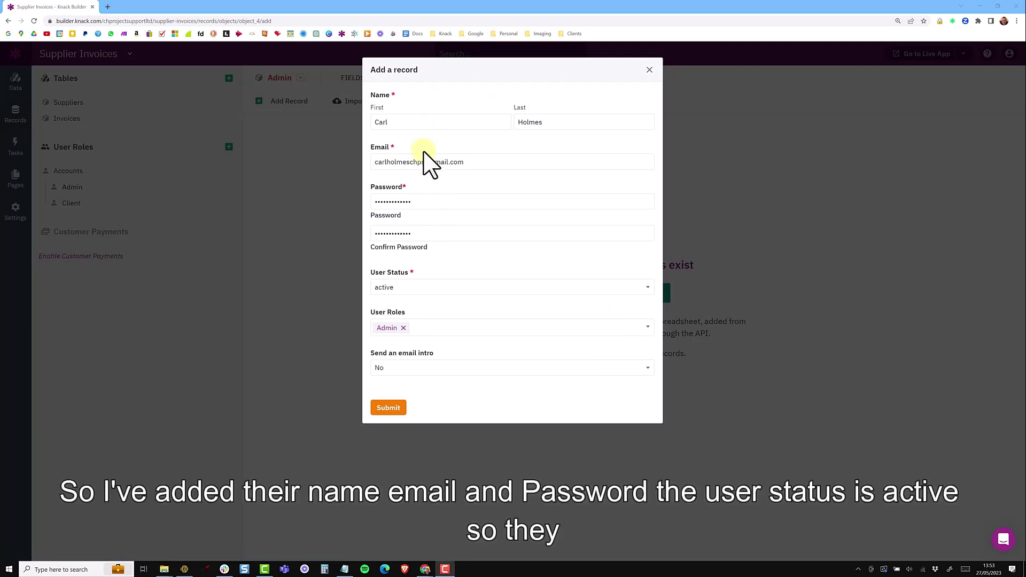
left_click(410, 289)
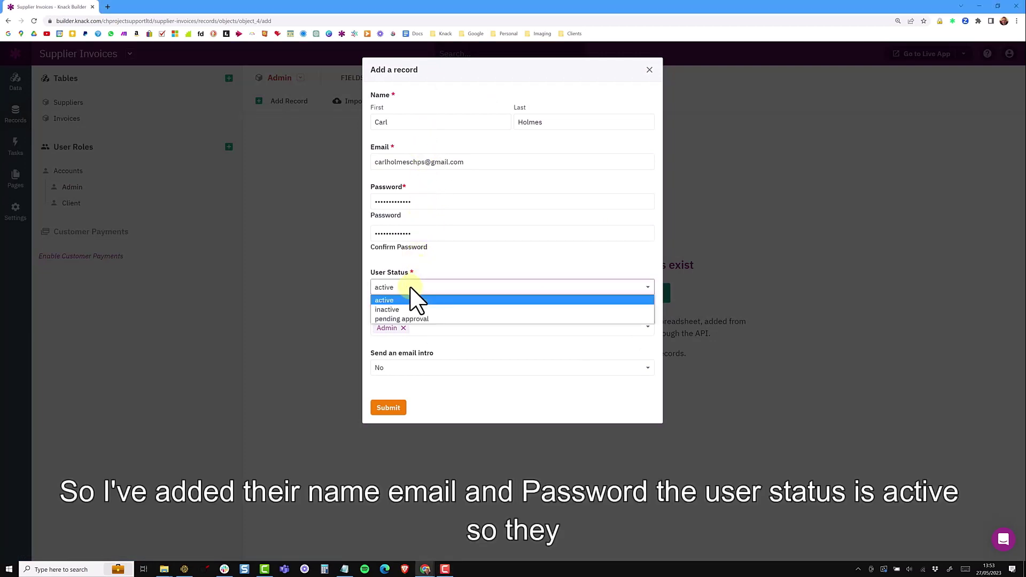
left_click(411, 297)
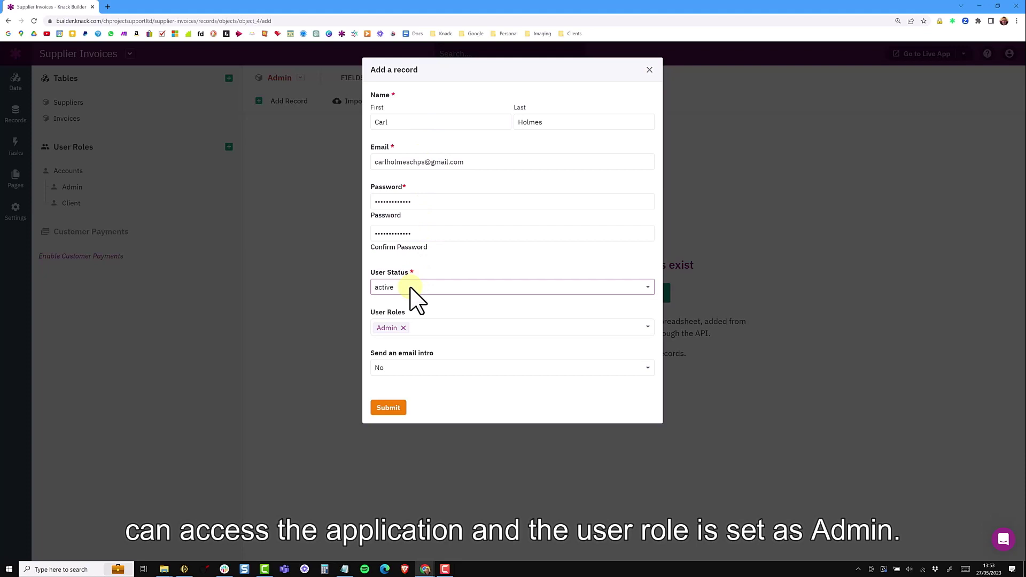
left_click(389, 407)
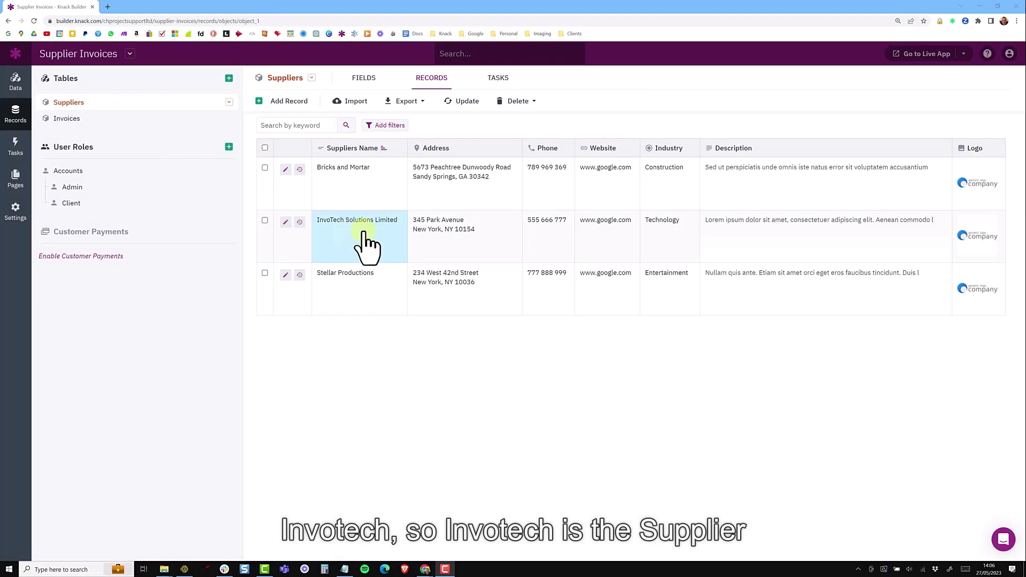
Step: Review the Invoices table's fields and Supplier connection, then return to its records
left_click(69, 119)
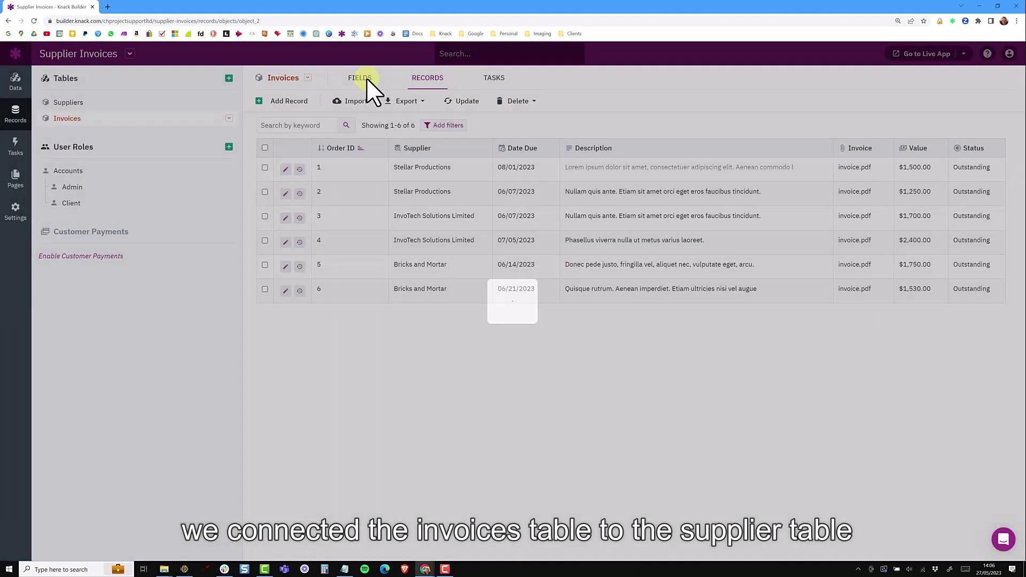
left_click(367, 80)
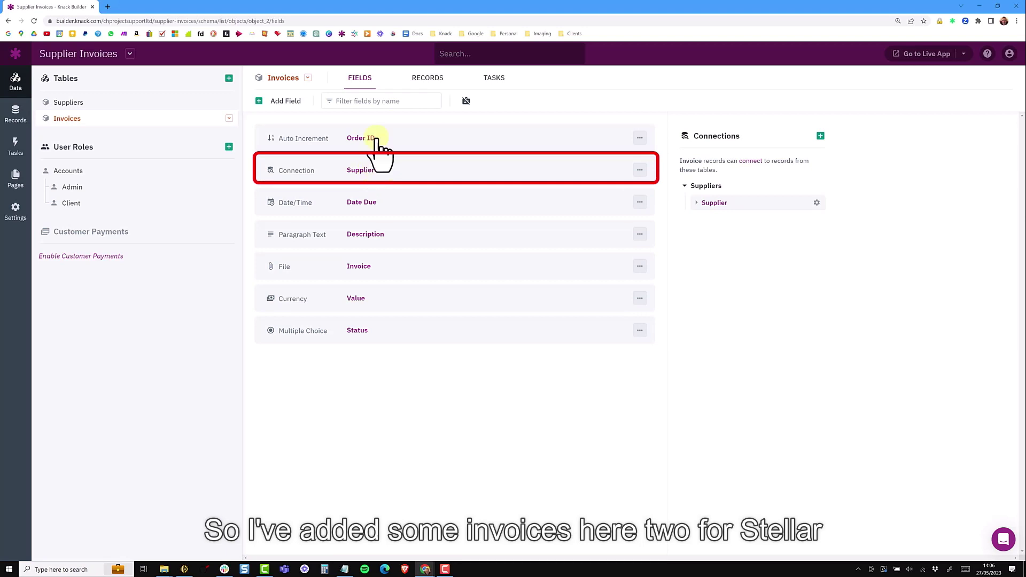
left_click(424, 85)
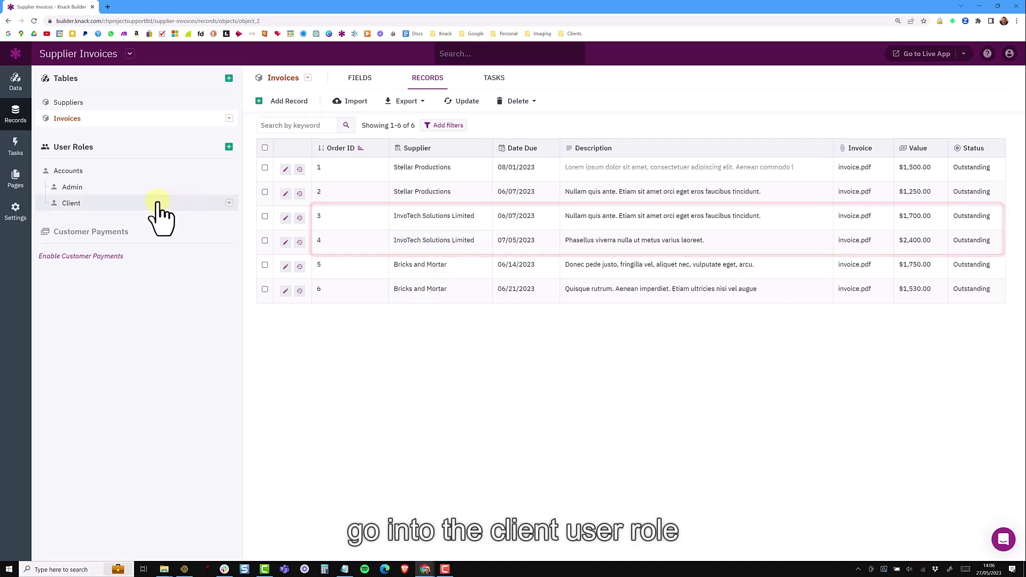
Step: Add a Supplier connection to the Client table: one supplier per client, many clients per supplier
left_click(80, 203)
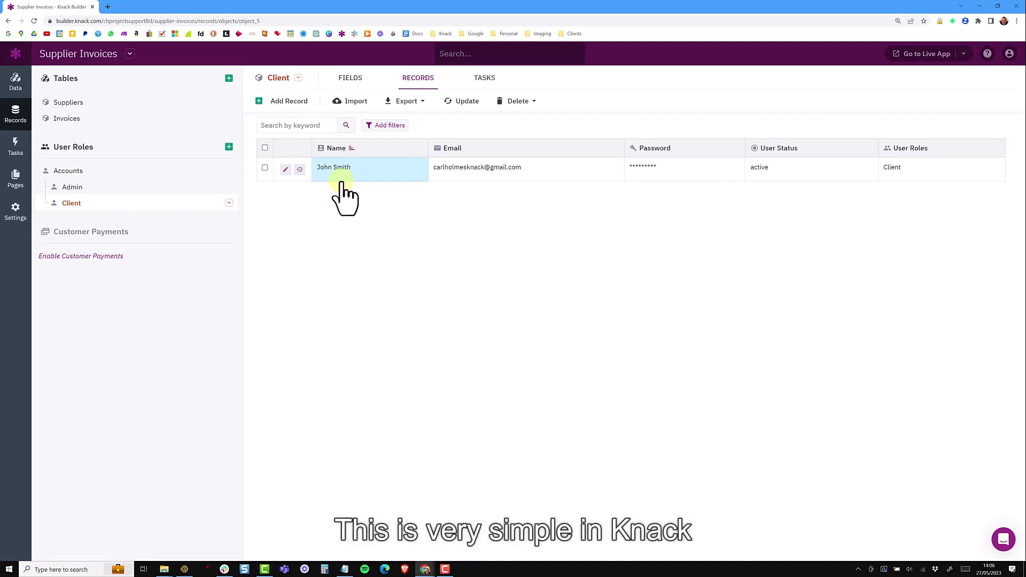
left_click(351, 80)
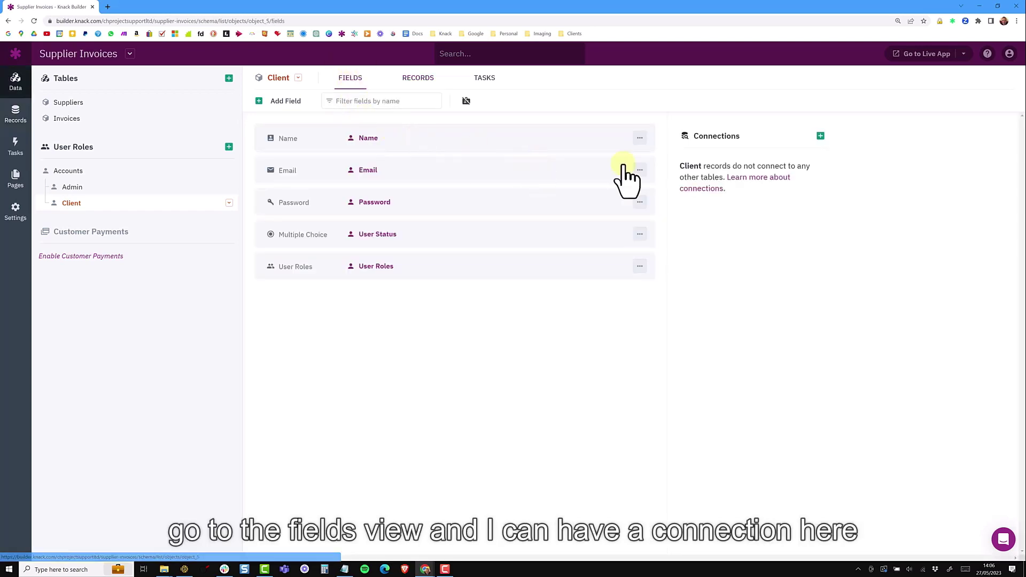
left_click(820, 136)
left_click(413, 122)
left_click(406, 133)
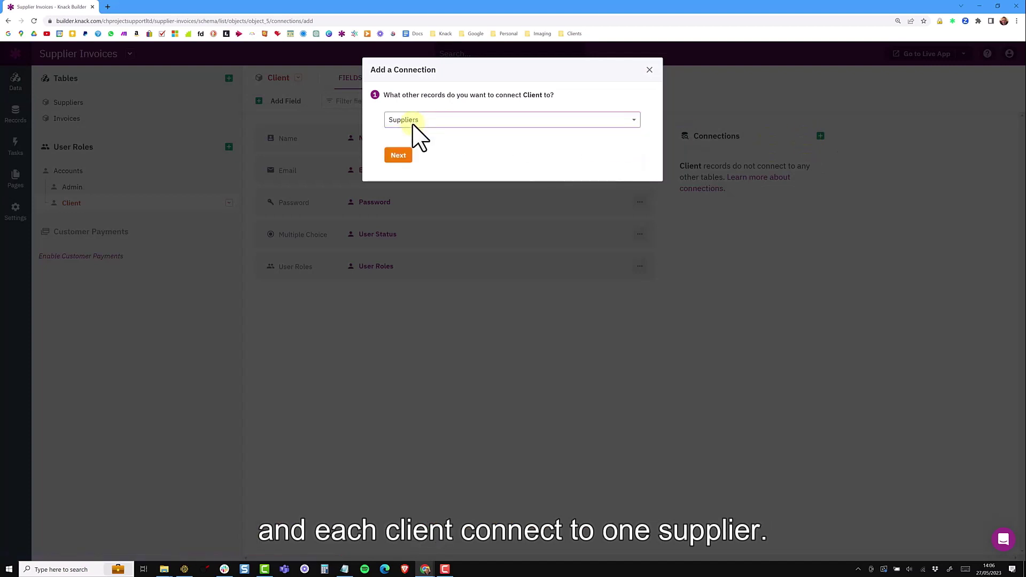
left_click(398, 155)
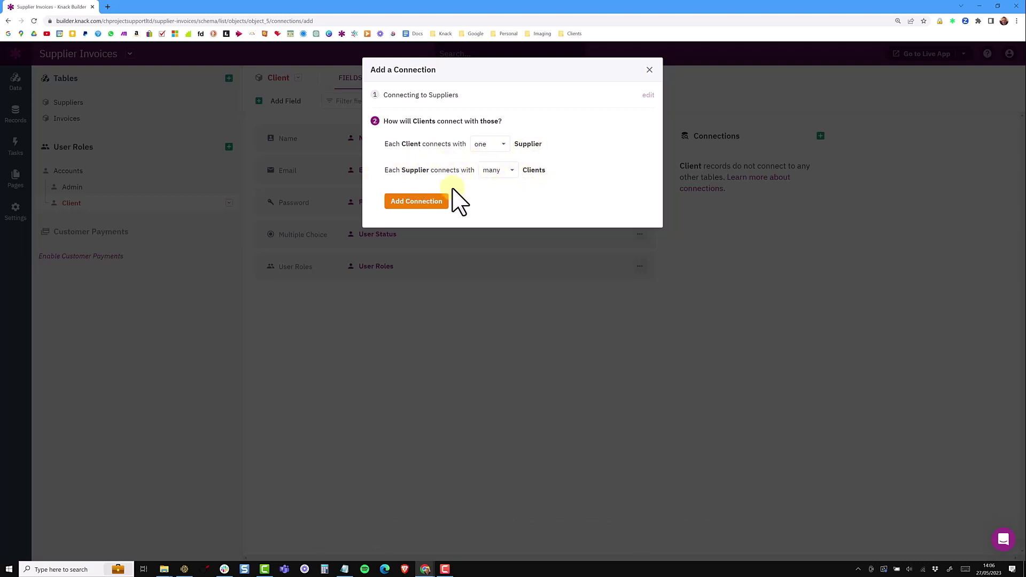
left_click(403, 202)
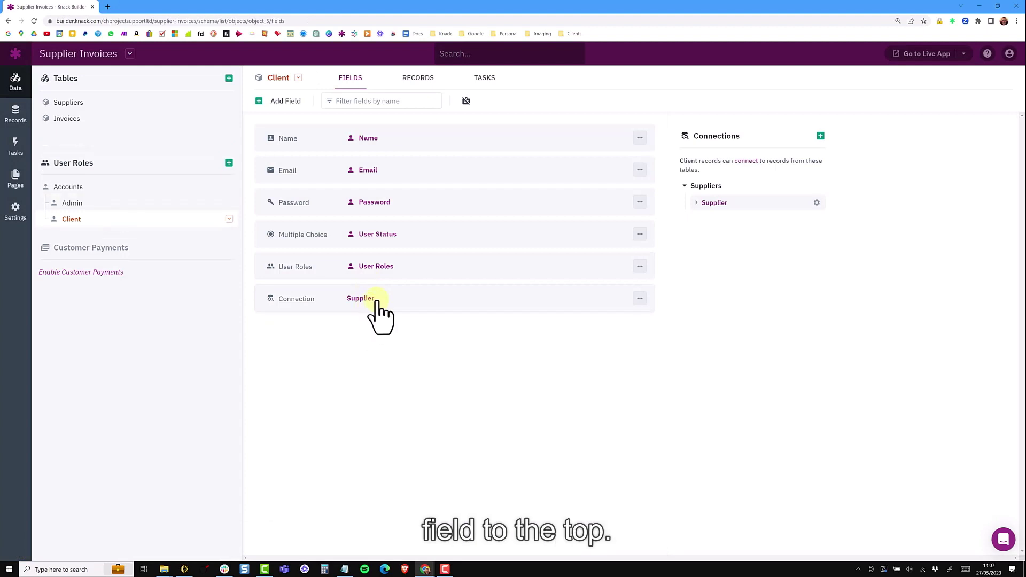
Step: Move the Supplier field to the top and set the client record's supplier to InvoTech Solutions Limited
left_click_drag(385, 293, 388, 140)
left_click(418, 80)
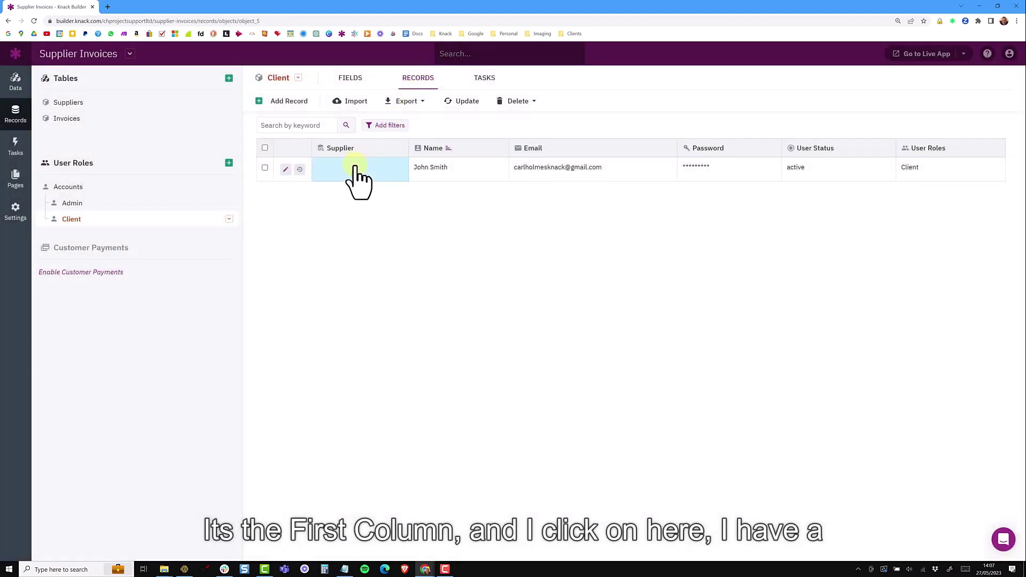
left_click(353, 171)
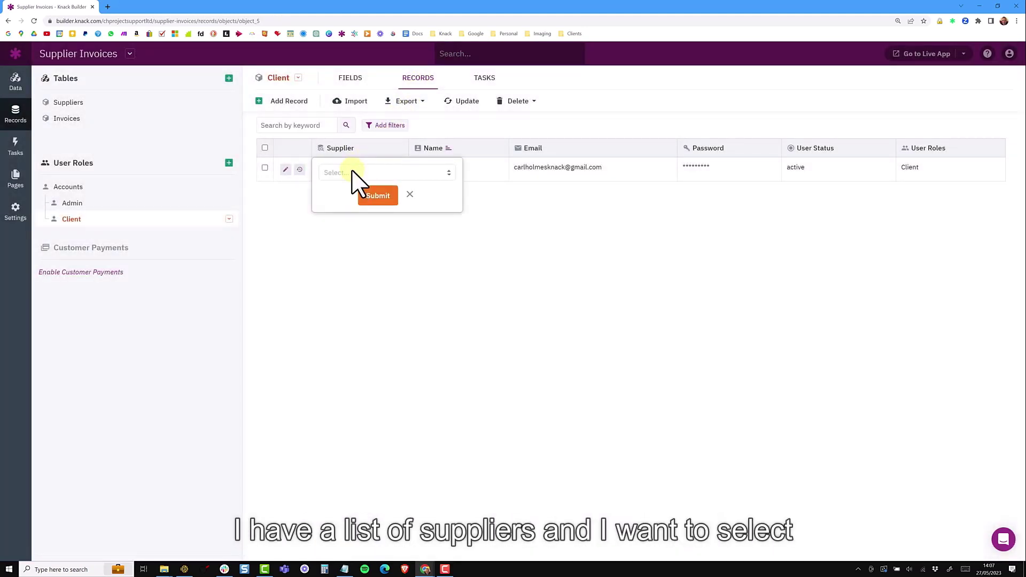
left_click(355, 172)
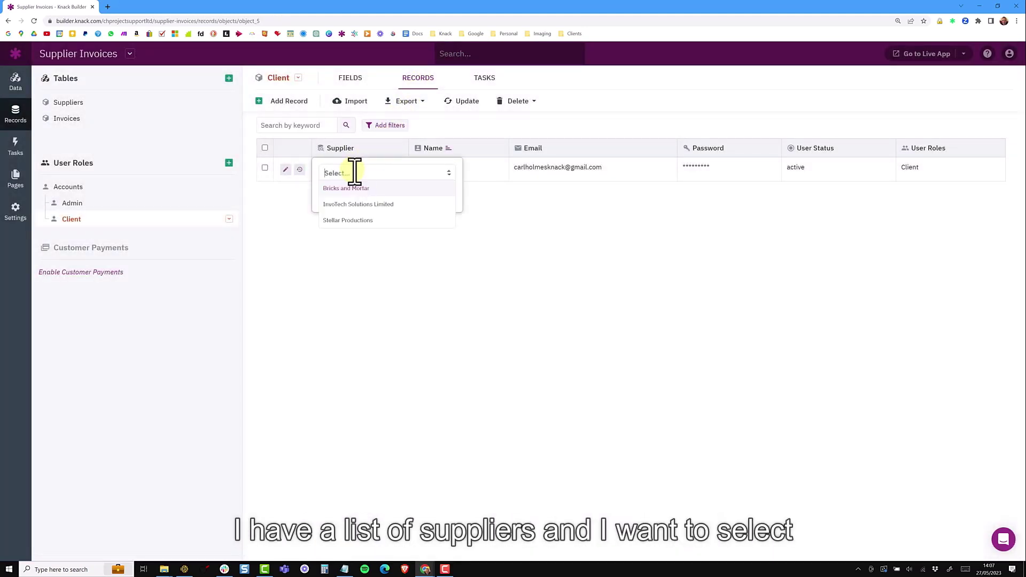
left_click(366, 205)
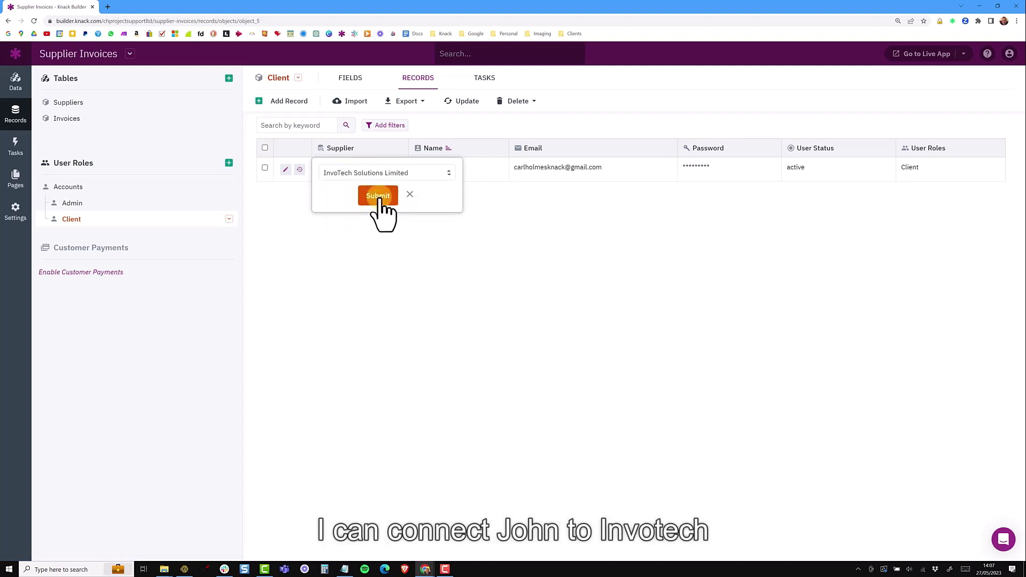
left_click(378, 196)
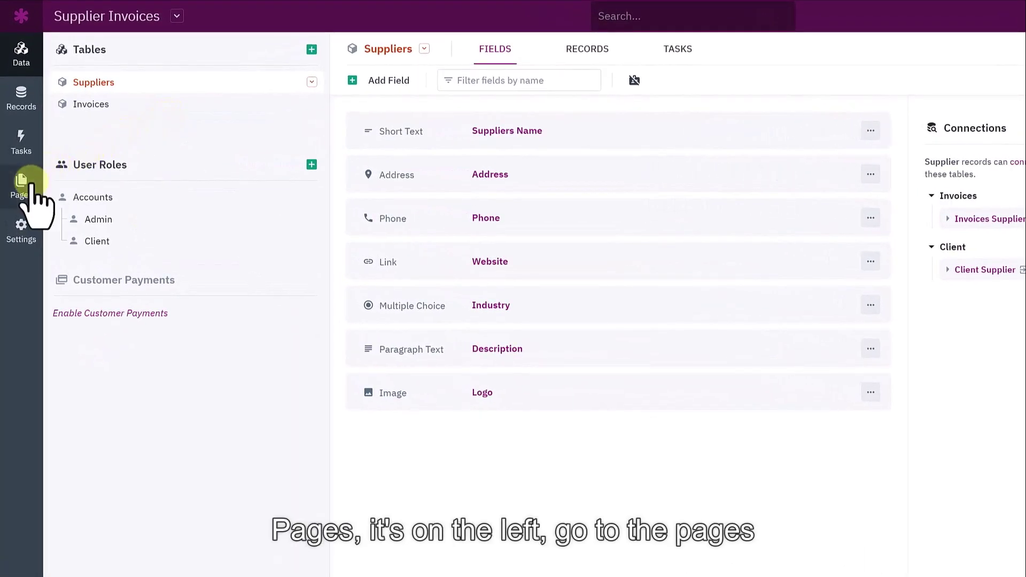
Step: Create a login page named Suppliers with access limited to the Admin role
left_click(20, 186)
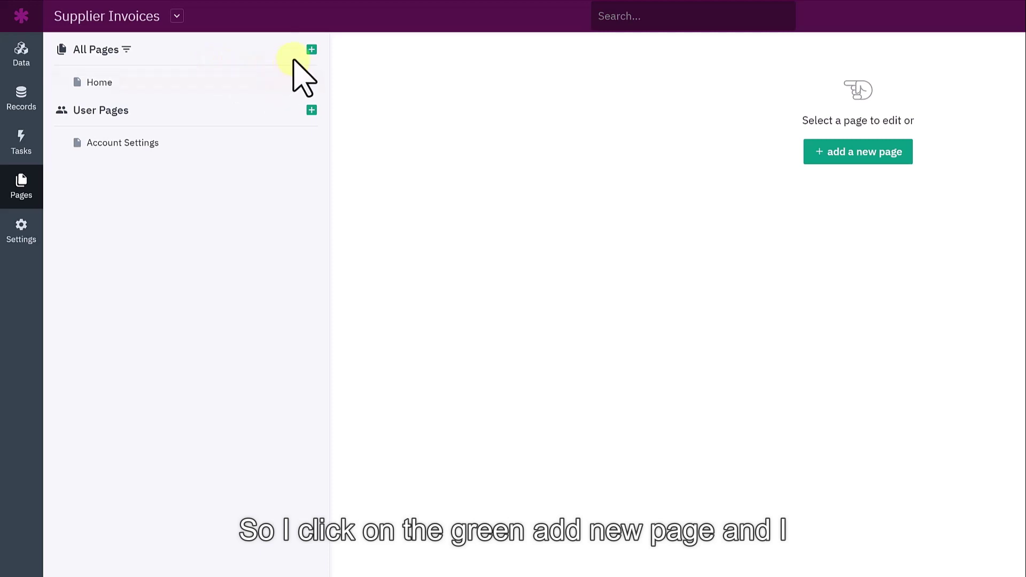
left_click(311, 50)
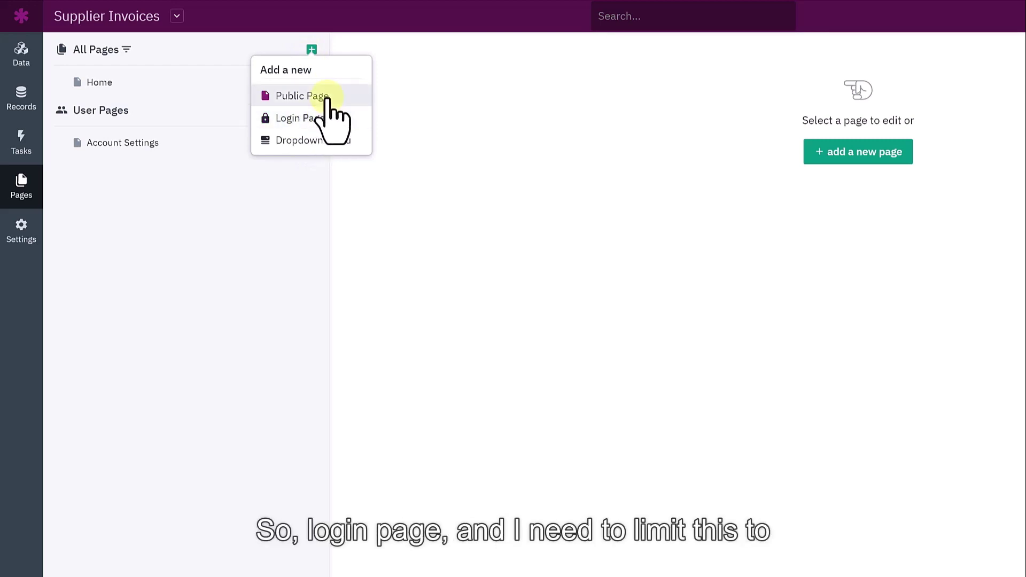
left_click(309, 118)
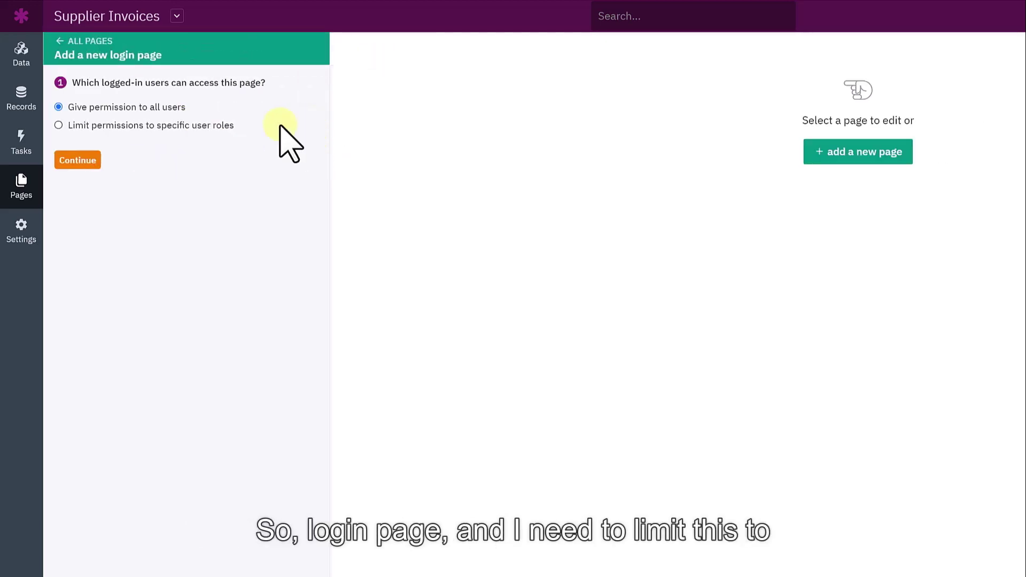
left_click(139, 127)
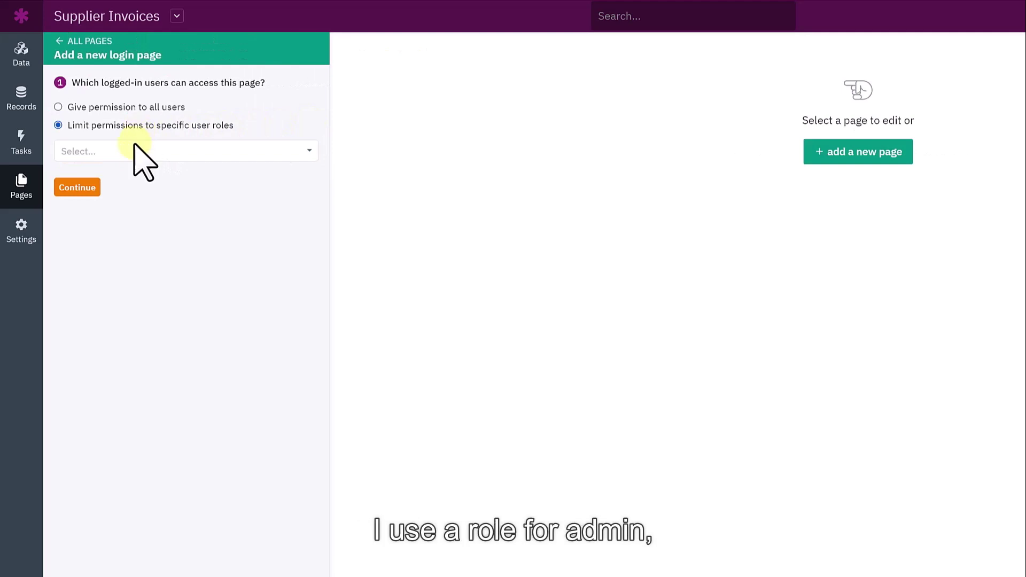
left_click(131, 154)
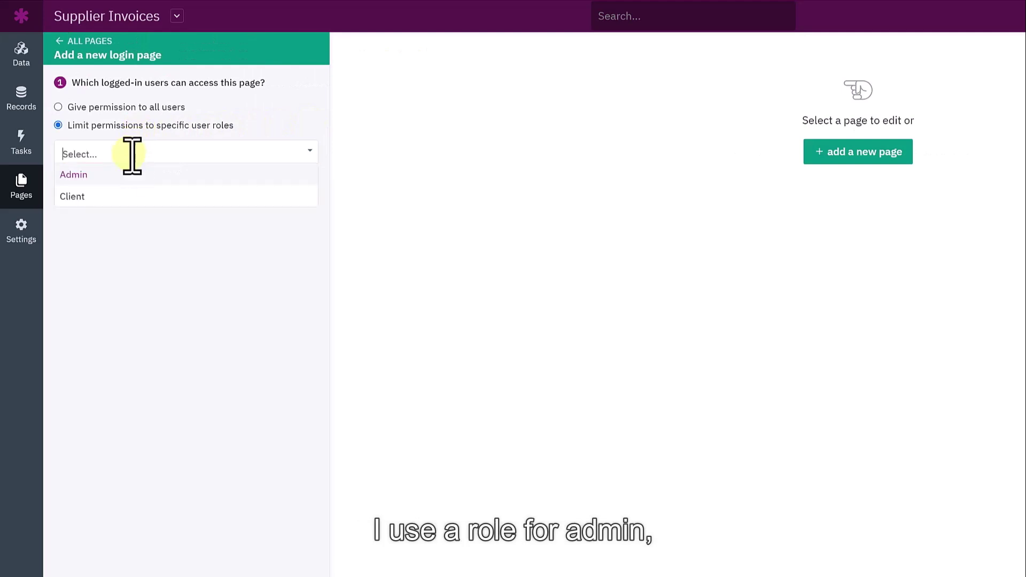
left_click(107, 177)
left_click(89, 189)
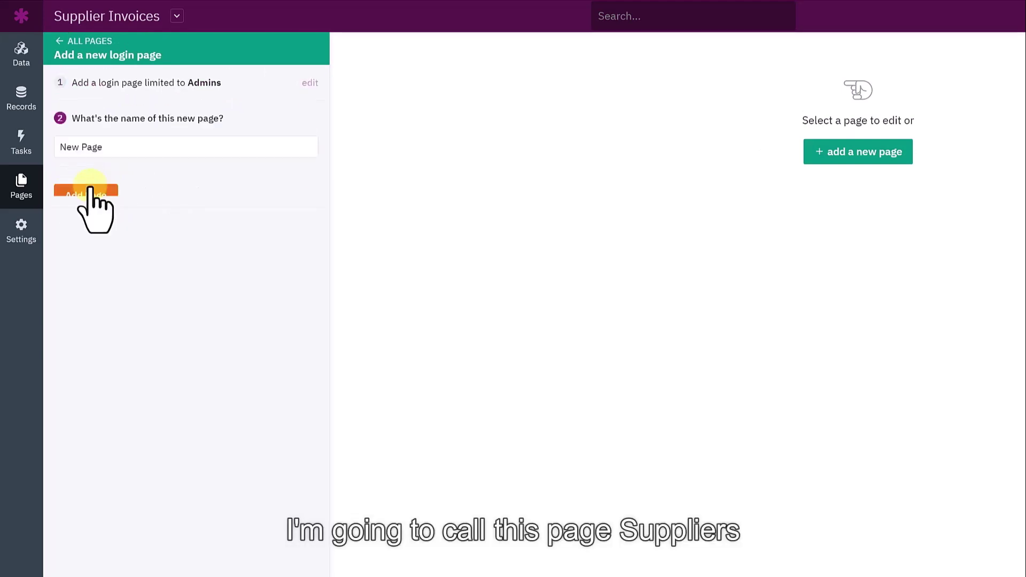
left_click_drag(113, 147, 52, 154)
type("Suppliers")
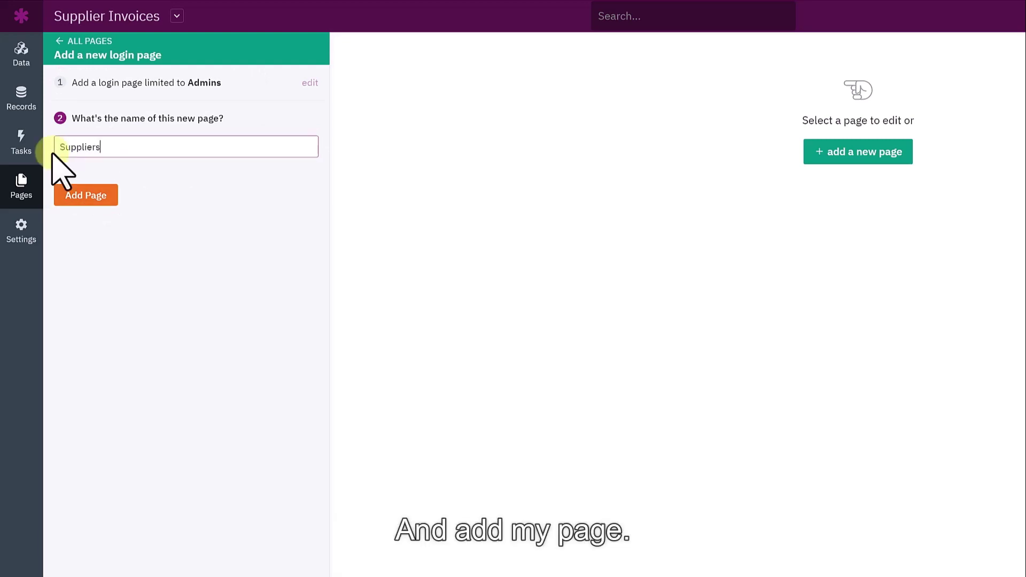
left_click(98, 197)
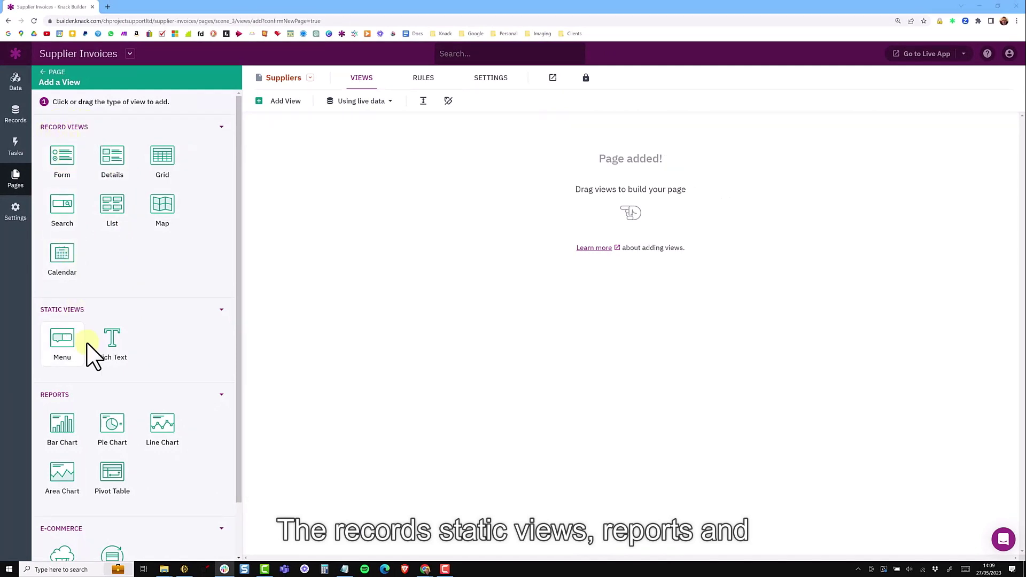
Step: Start a grid of Suppliers records with an edit link and a details-page link per supplier
scroll(88, 353, "down", 1)
scroll(103, 359, "up", 1)
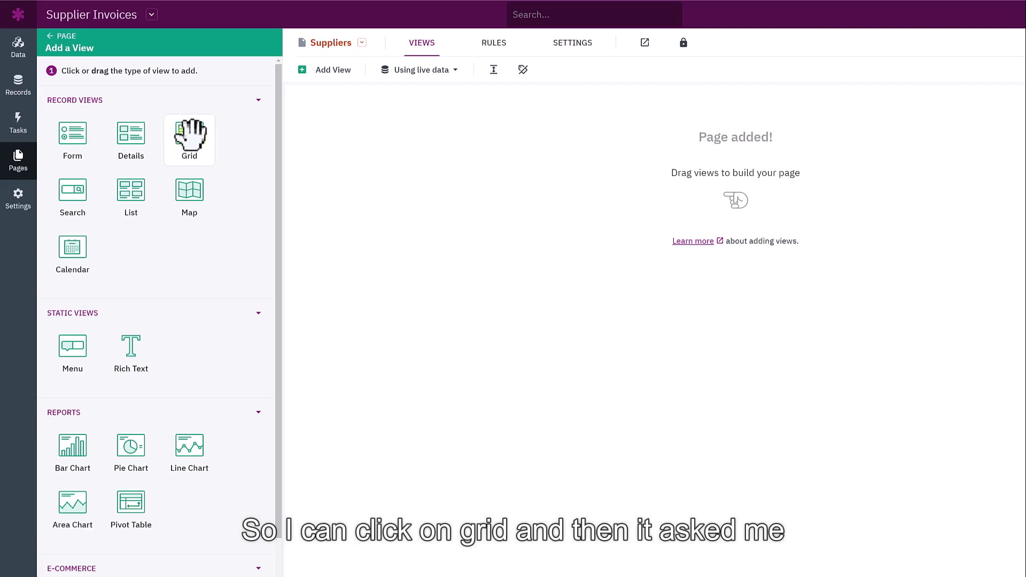
left_click(189, 136)
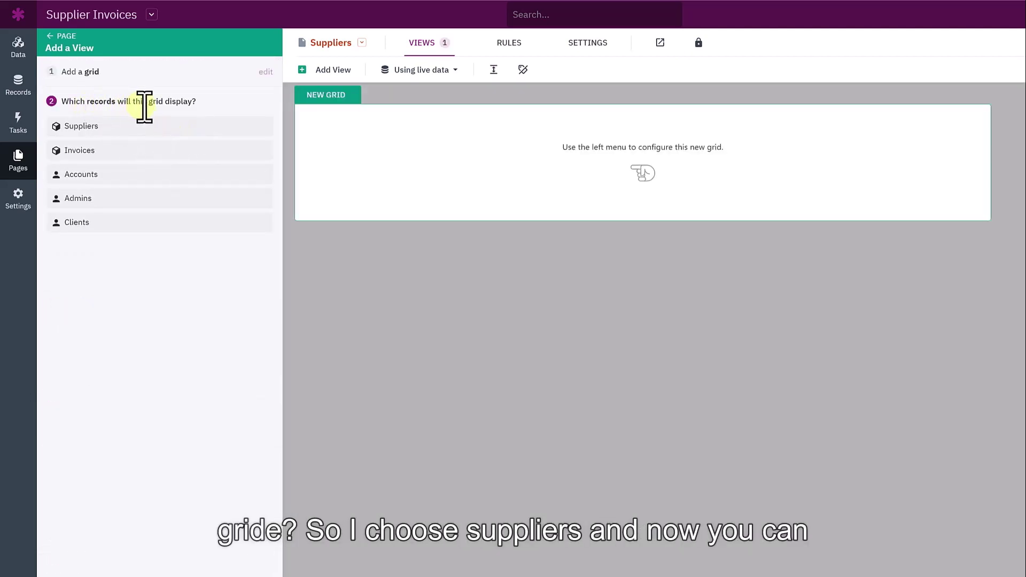
left_click(91, 127)
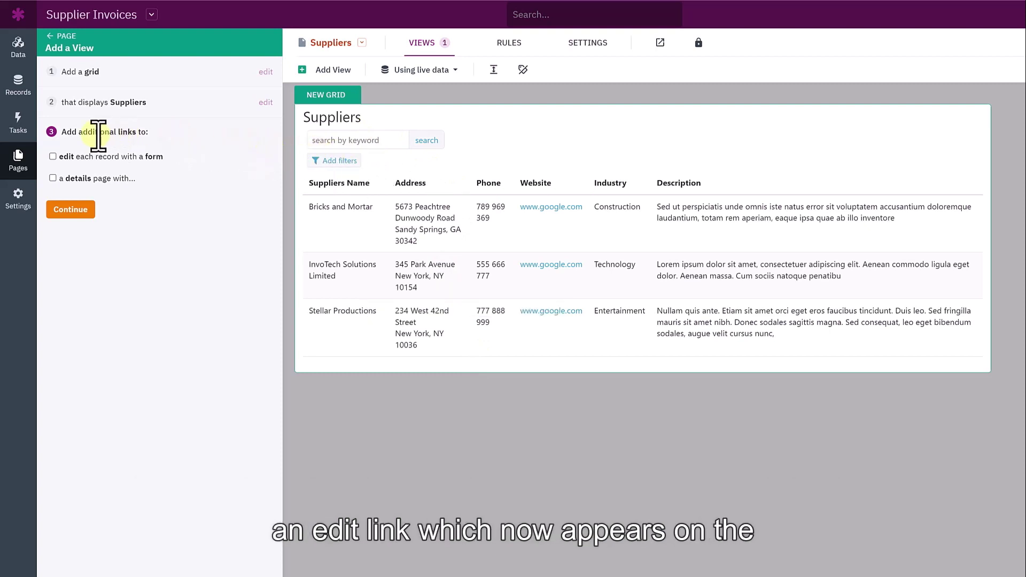
left_click(71, 156)
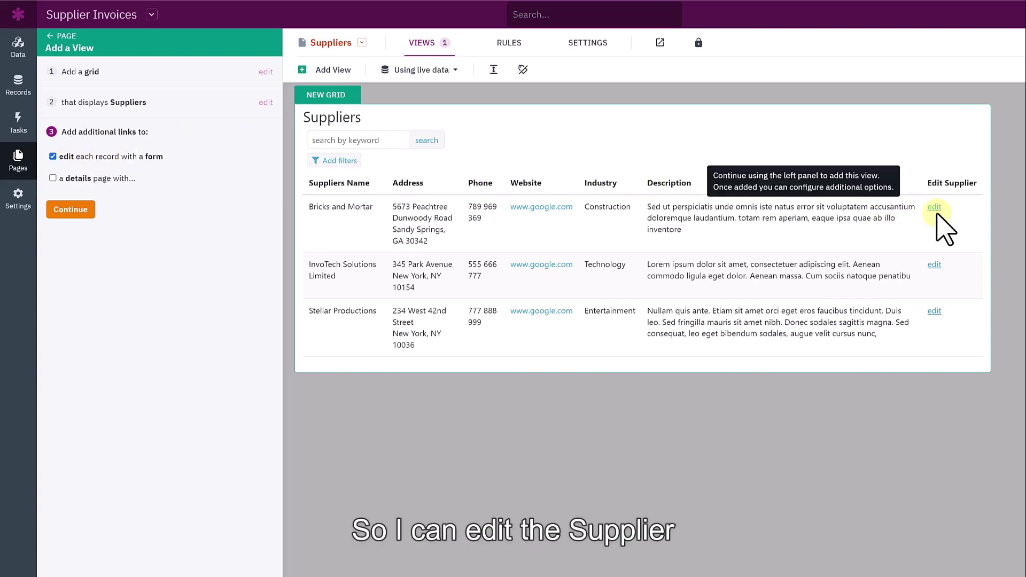
left_click(80, 179)
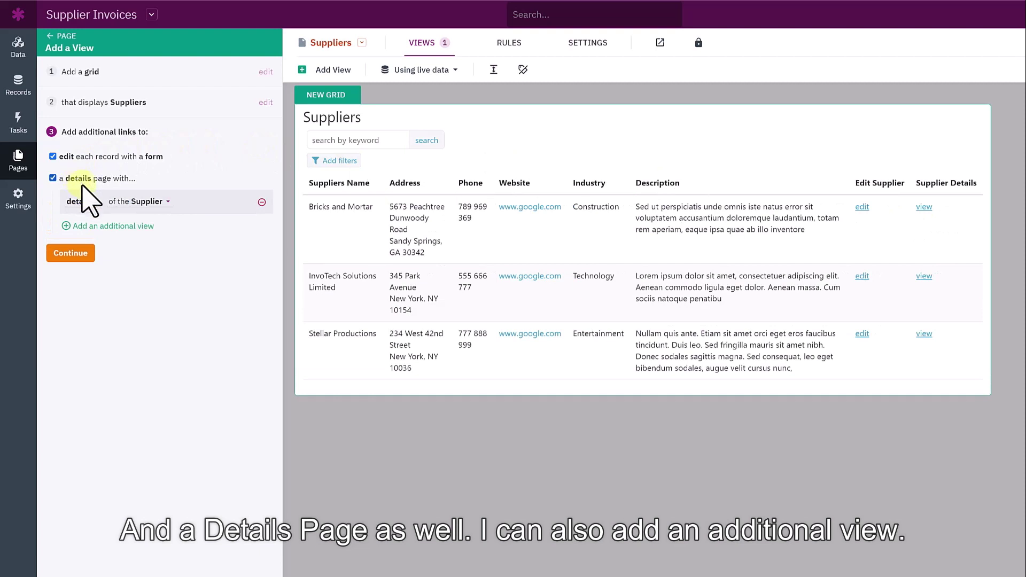
Step: Add a connected Invoices grid to the details page and create the Suppliers grid
left_click(96, 226)
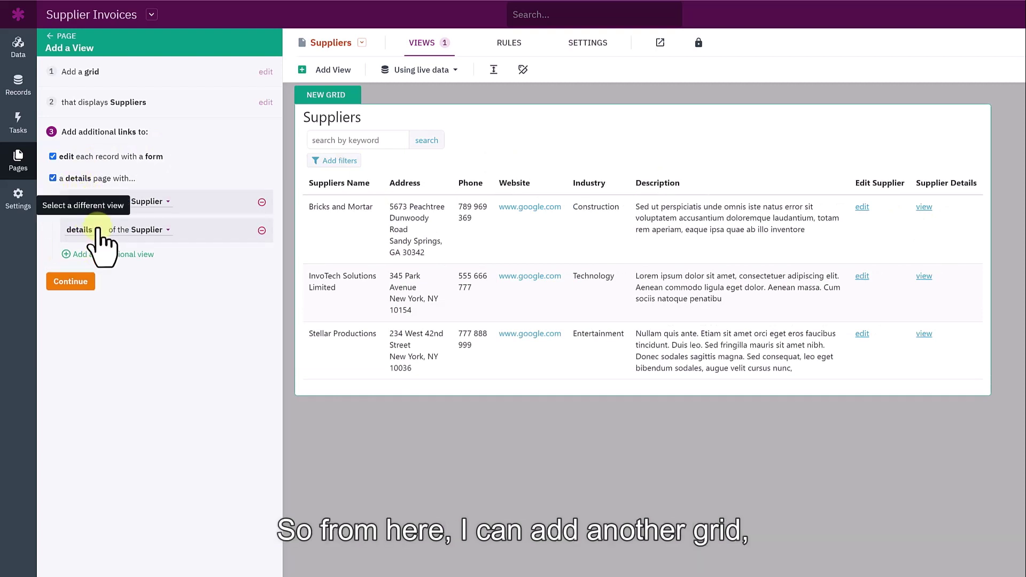
left_click(85, 230)
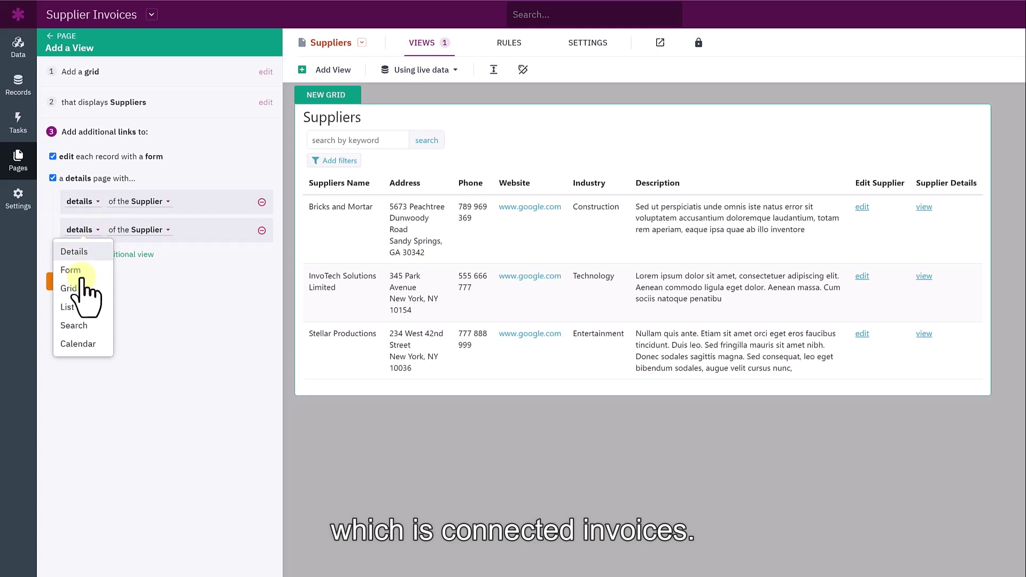
left_click(83, 288)
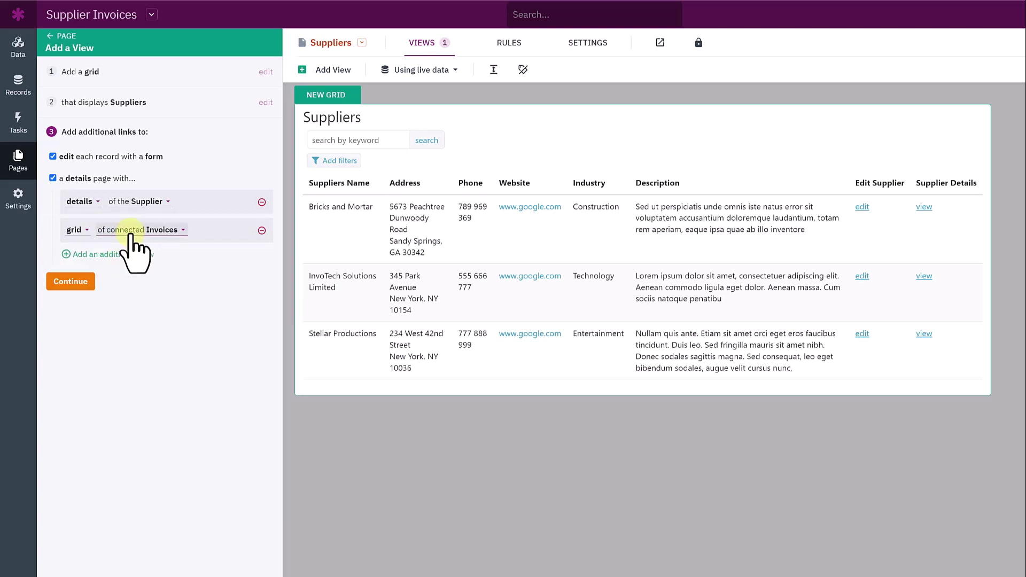
left_click(79, 281)
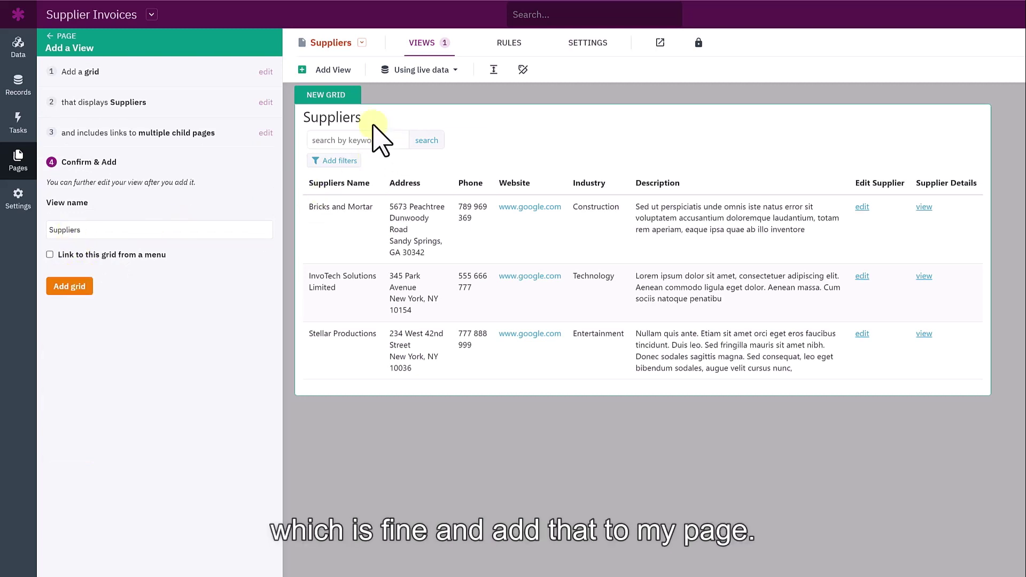
left_click(86, 286)
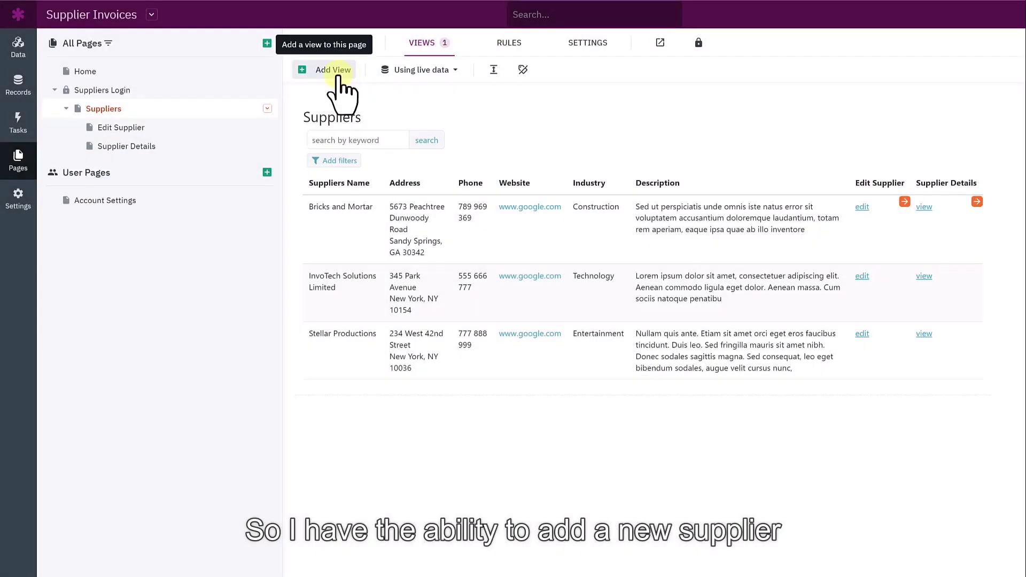
Step: Add an Add Supplier form that inserts new Suppliers records, linked from a menu
left_click(336, 72)
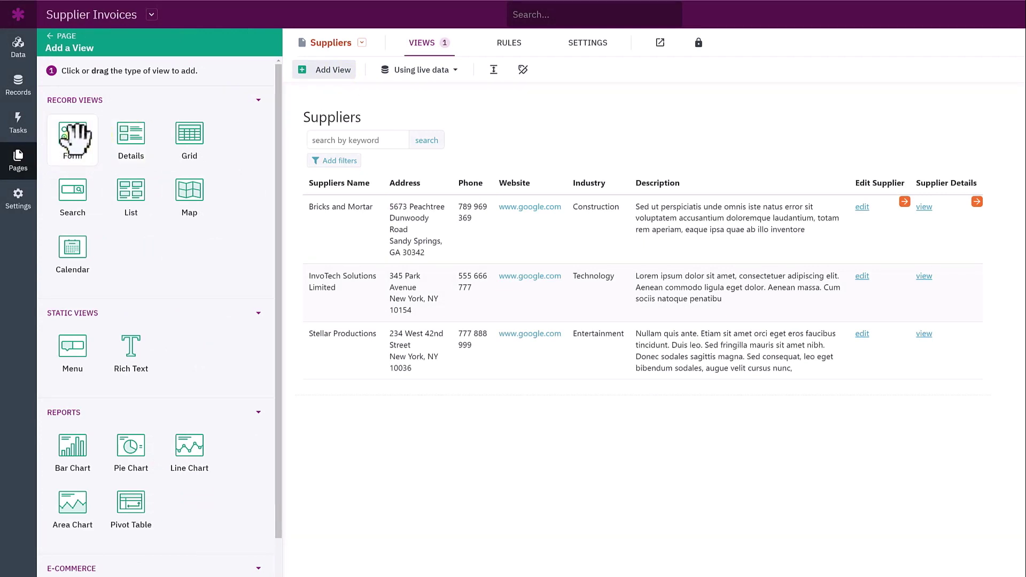
left_click(75, 137)
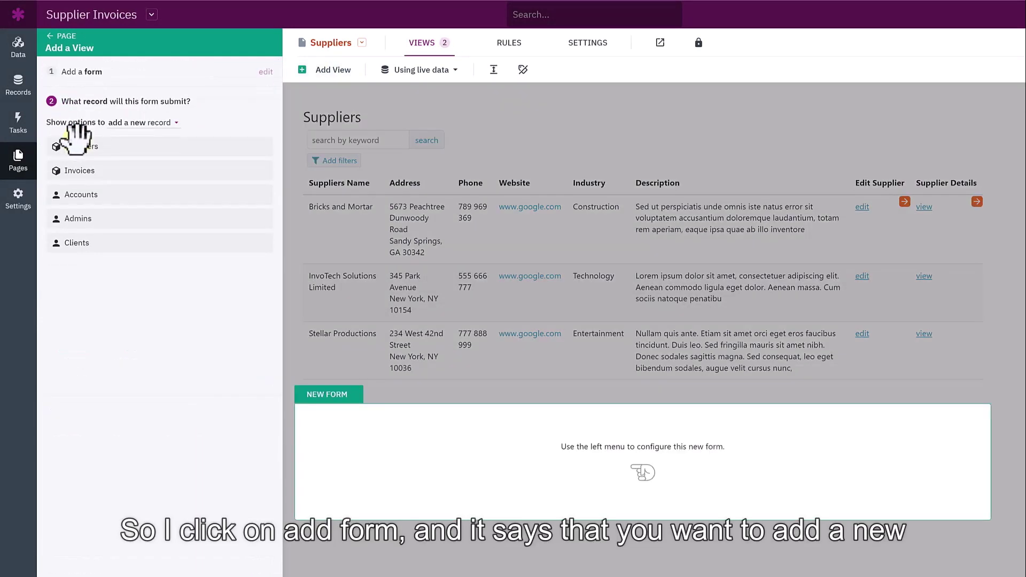
left_click(131, 124)
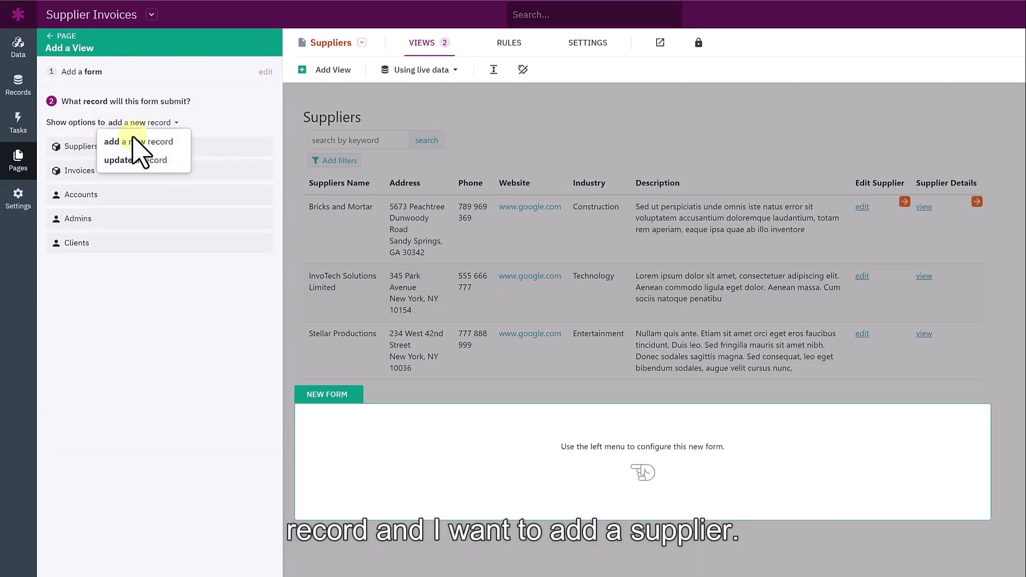
left_click(130, 140)
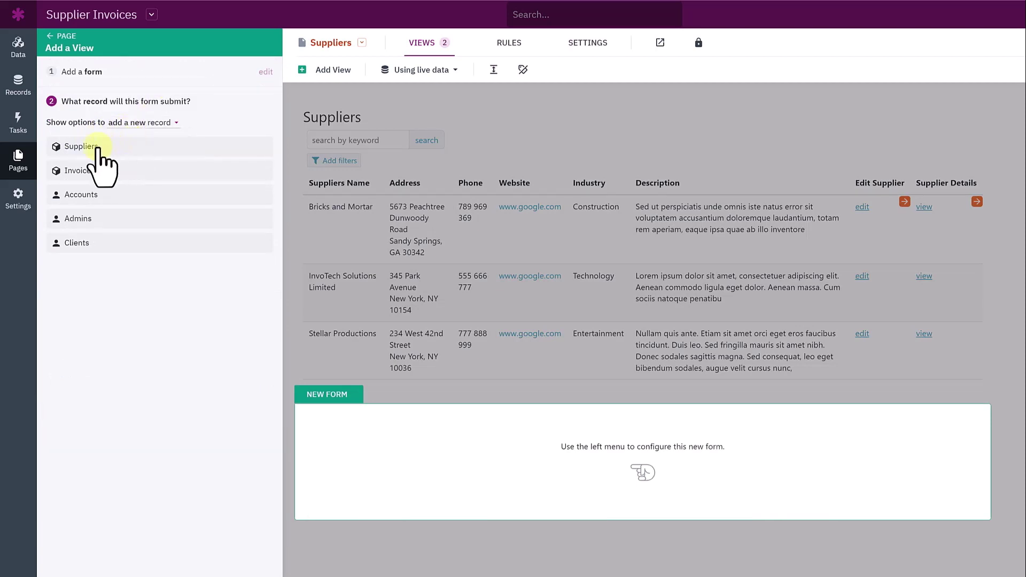
left_click(99, 155)
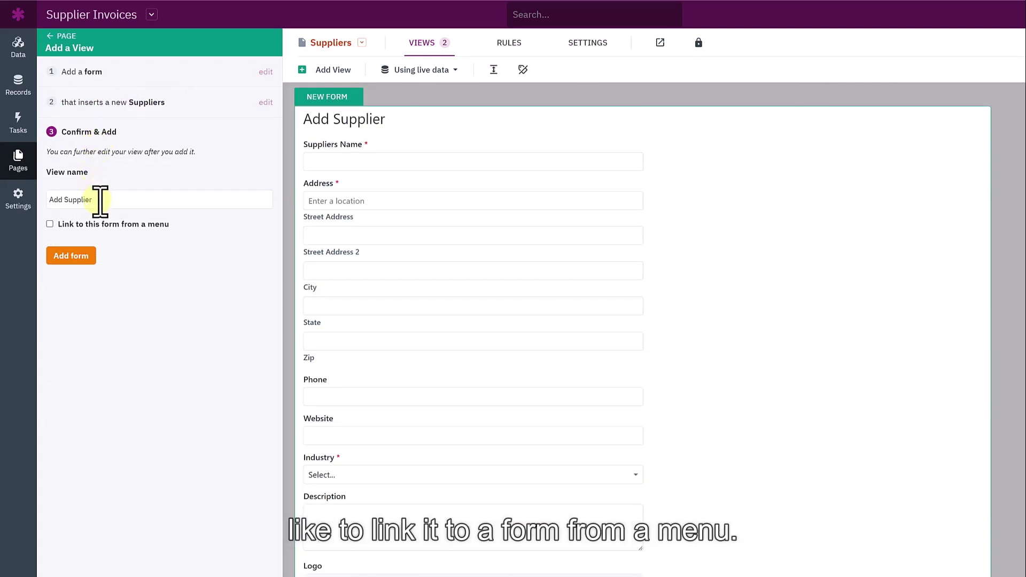
left_click(129, 227)
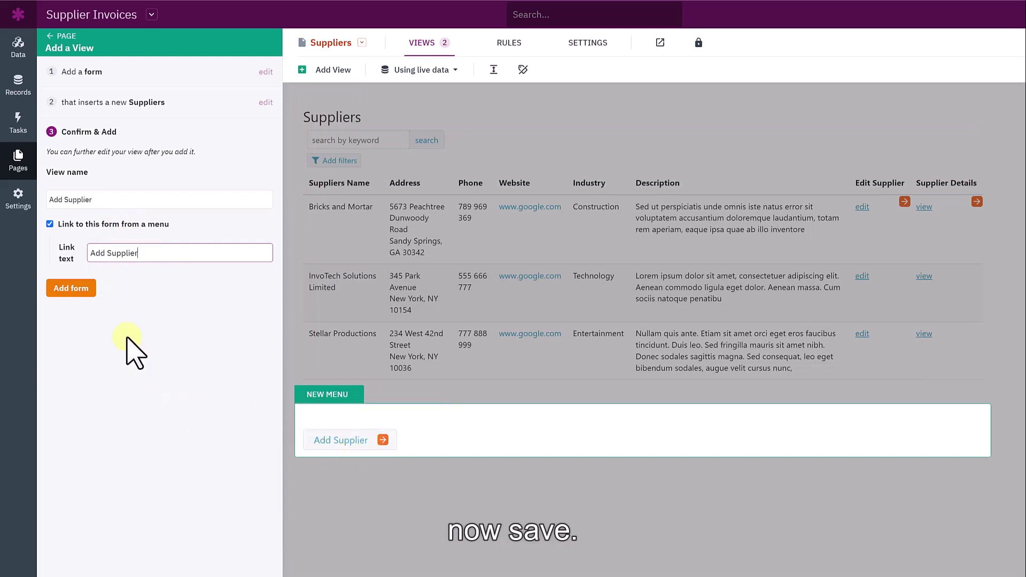
left_click(81, 289)
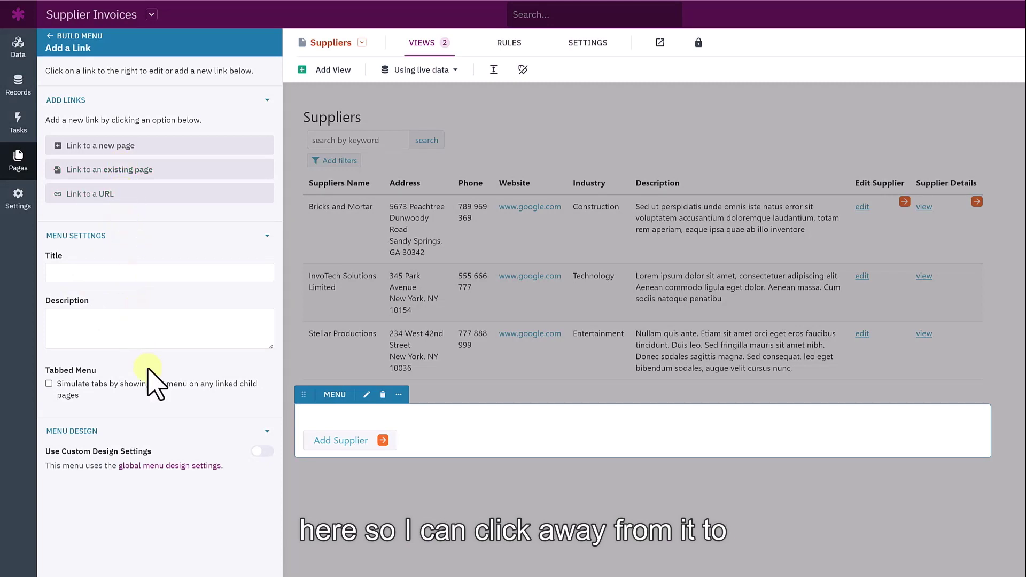
Step: Move the Add Supplier menu above the Suppliers grid
left_click(369, 487)
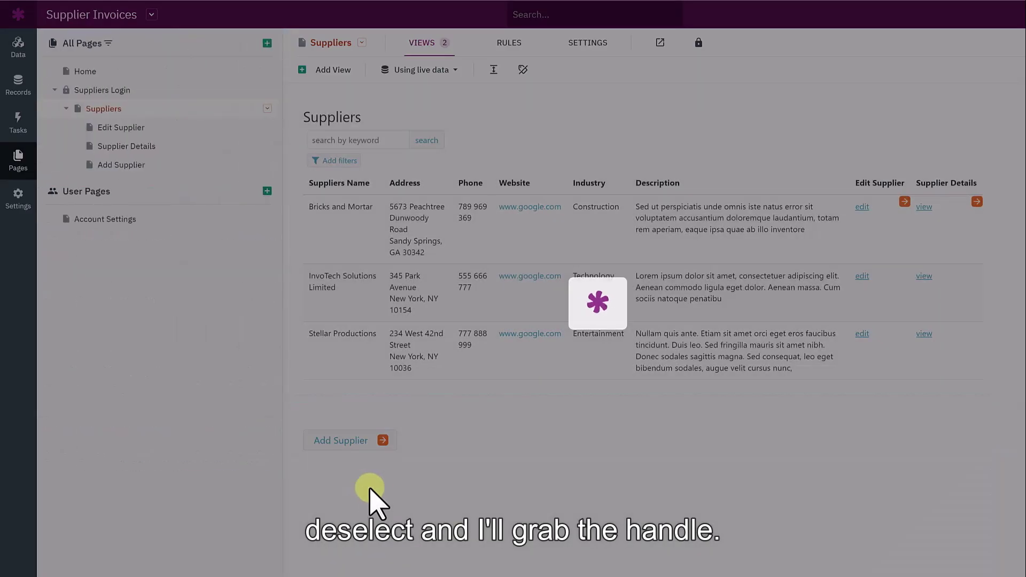
mouse_move(297, 415)
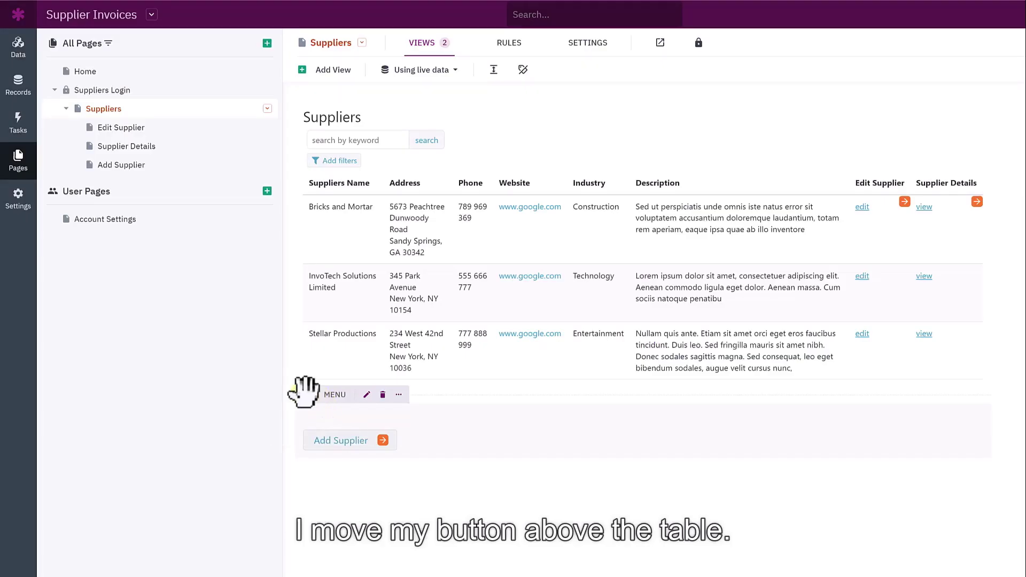
left_click_drag(303, 393, 380, 129)
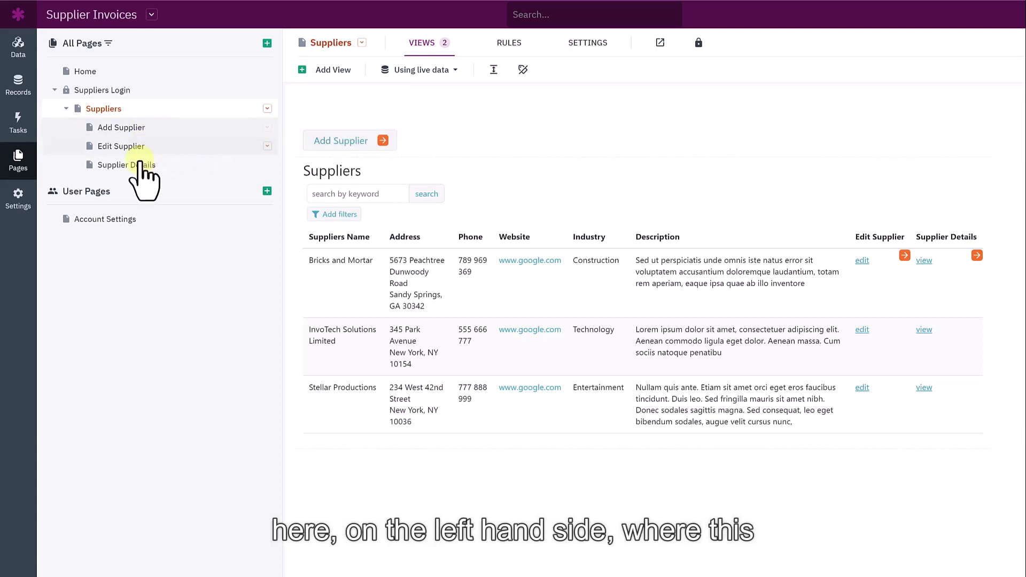
Step: Preview the Add Supplier and Edit Supplier pages, then open Bricks and Mortar's Supplier Details
left_click(383, 141)
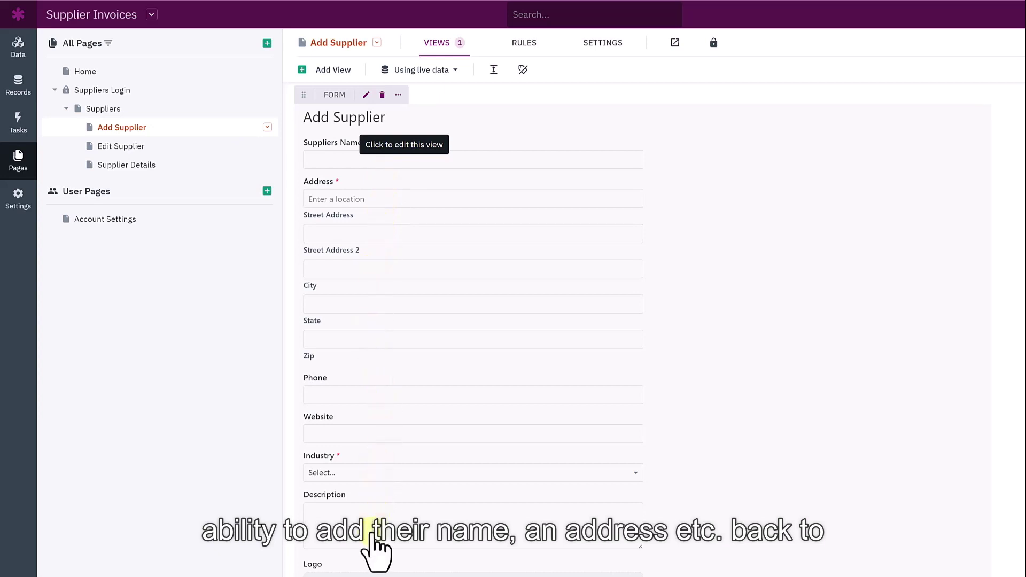
left_click(103, 109)
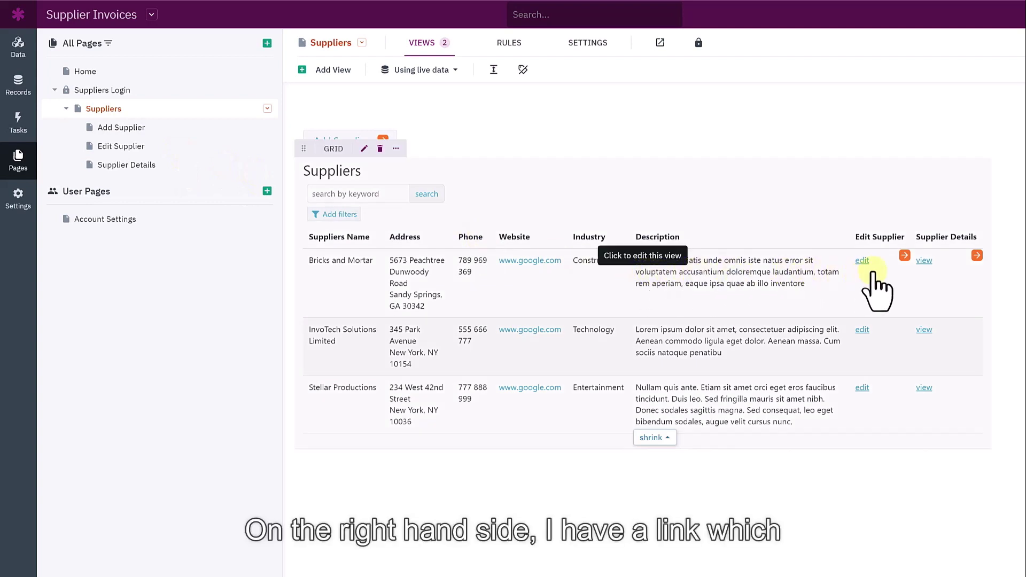
left_click(903, 256)
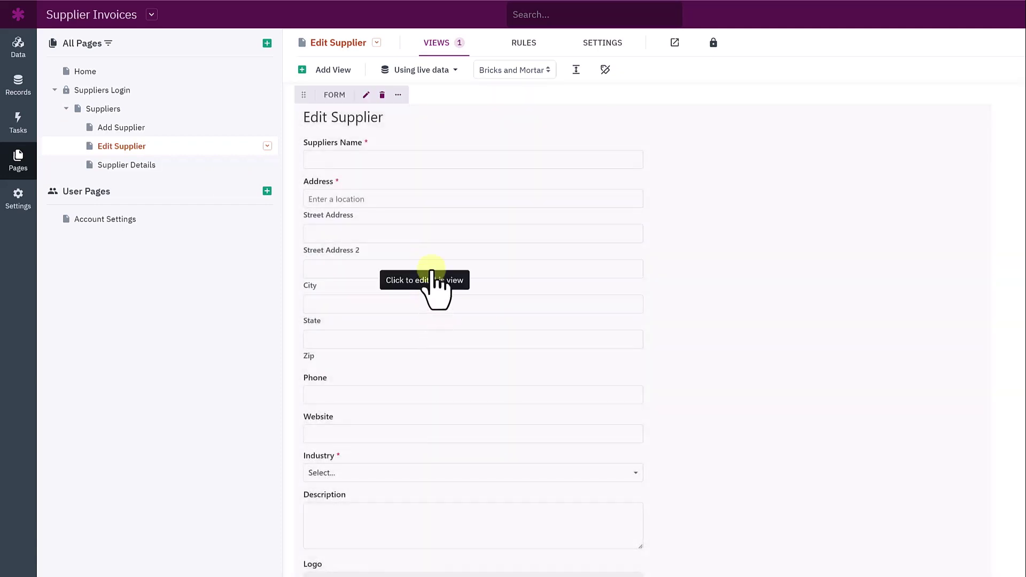
left_click(109, 110)
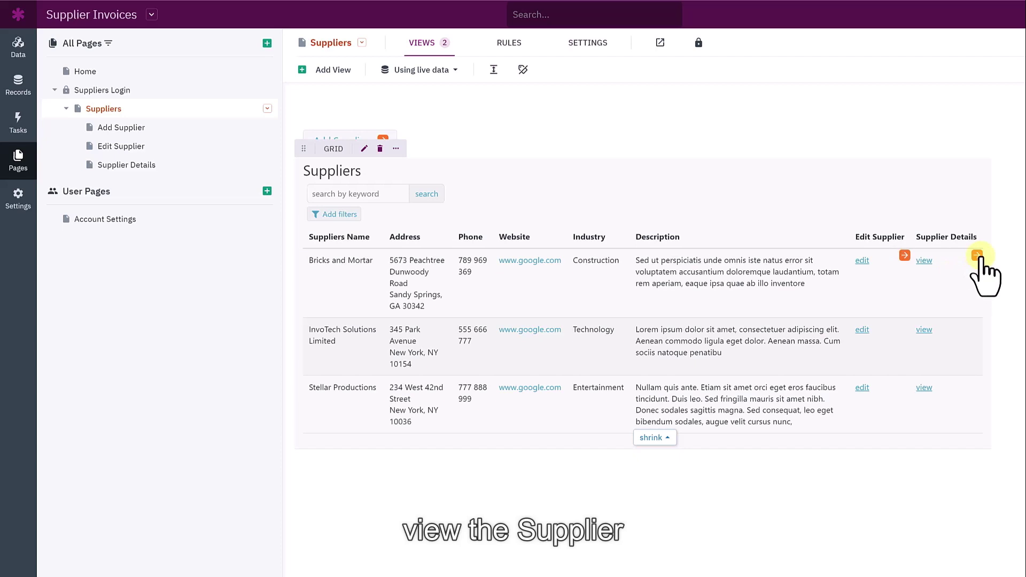
left_click(977, 256)
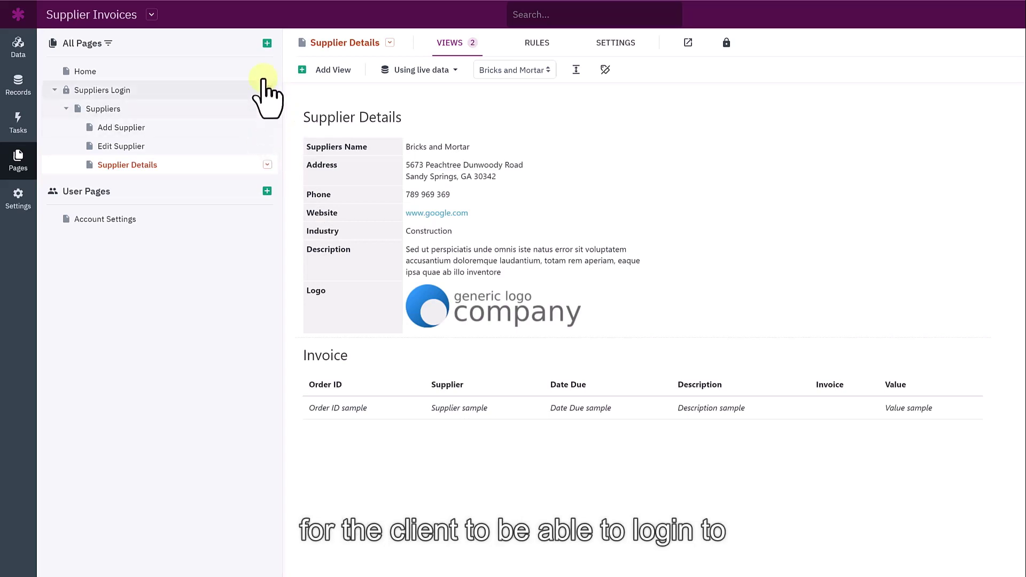
Step: Create a login page named 'Invoices' that only the Client role can access
left_click(268, 43)
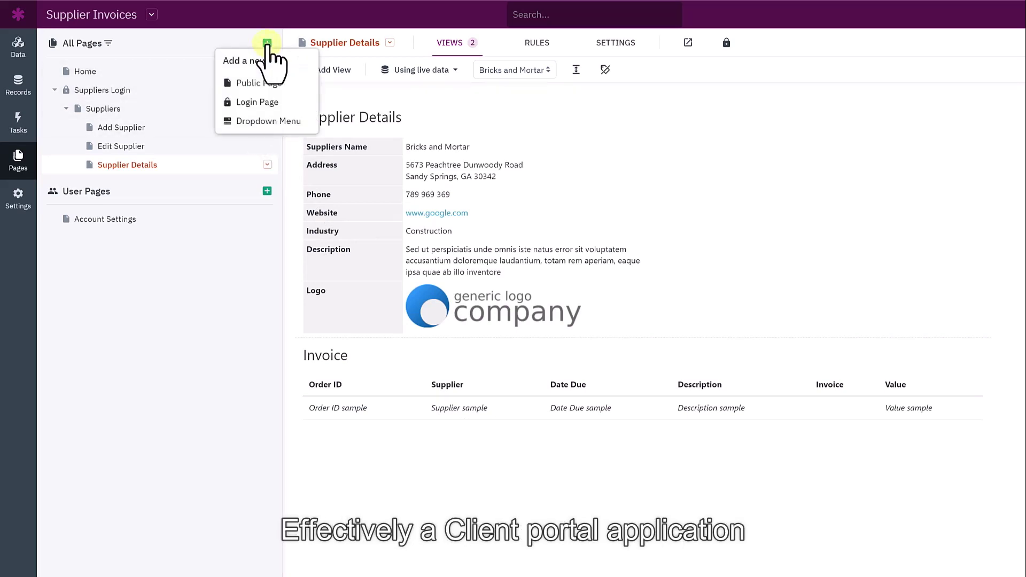
left_click(261, 102)
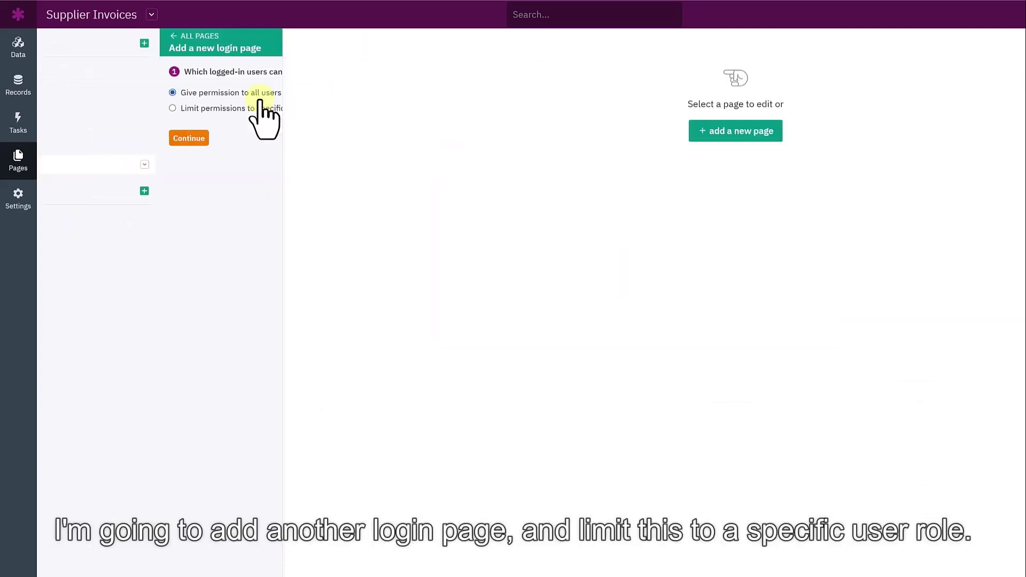
left_click(137, 110)
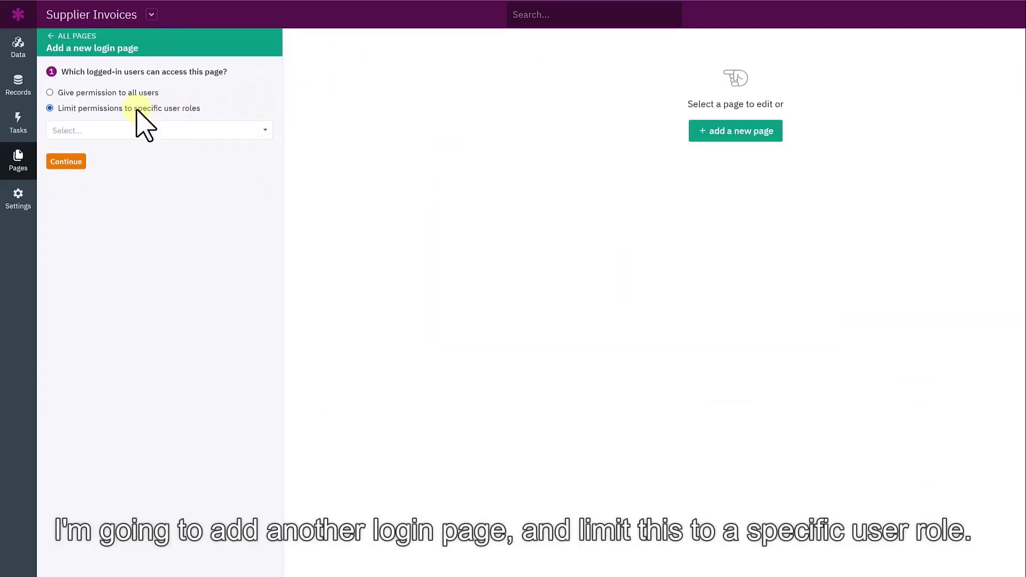
left_click(127, 133)
left_click(113, 167)
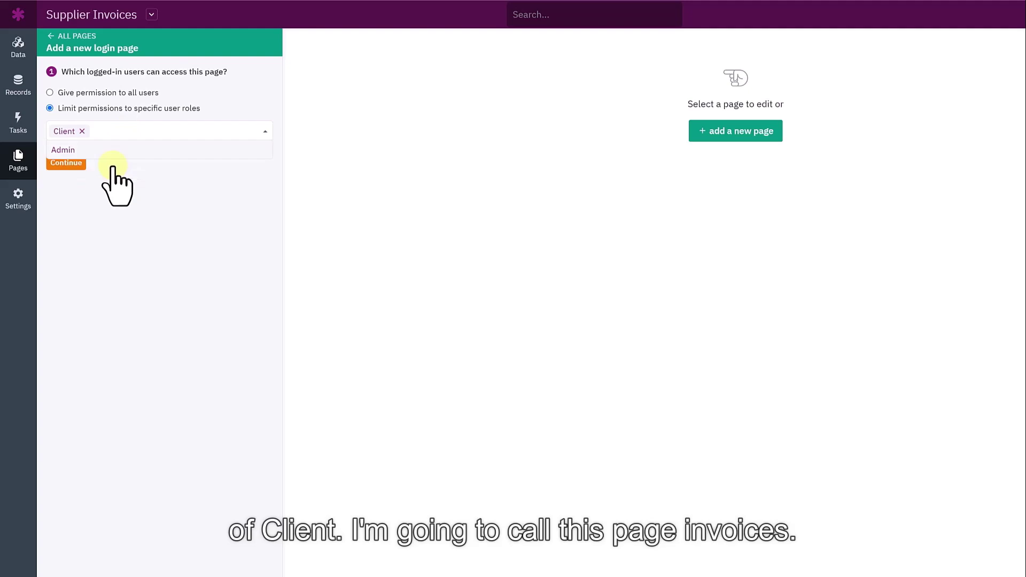
left_click(66, 163)
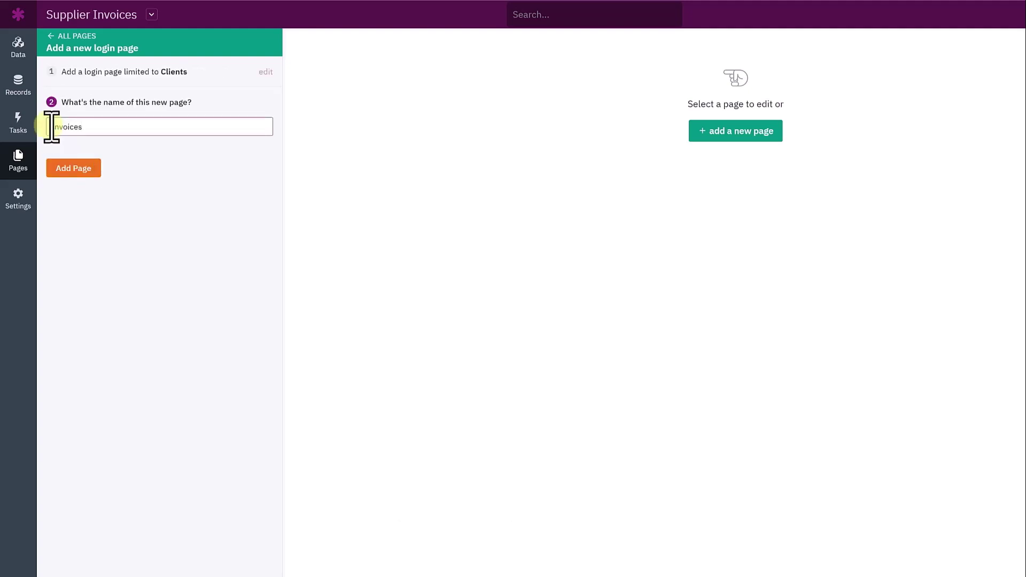
type("Invoices")
left_click(68, 174)
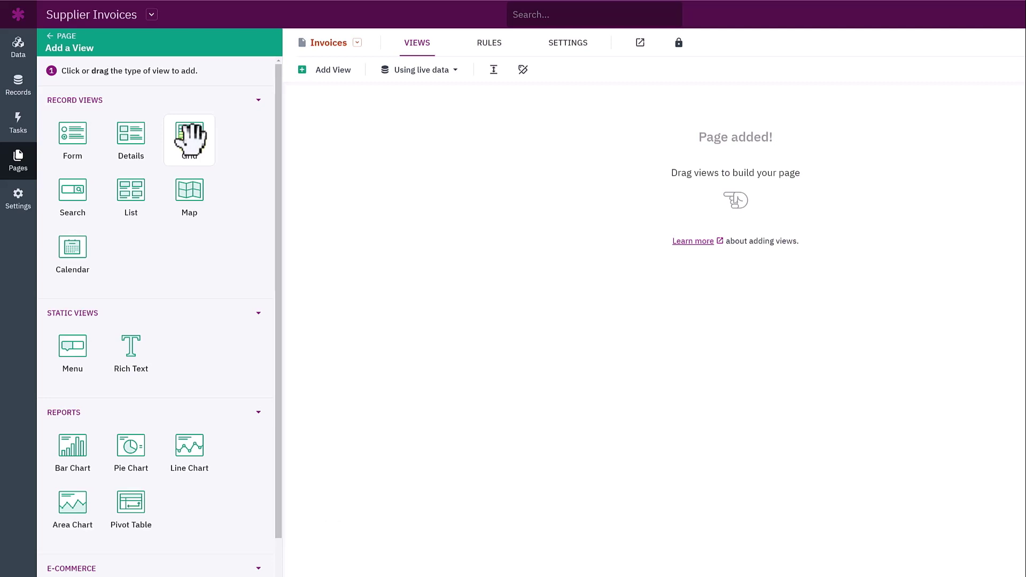
Step: Add an Invoices grid limited to the logged-in client's supplier, with no details-page links
left_click(190, 139)
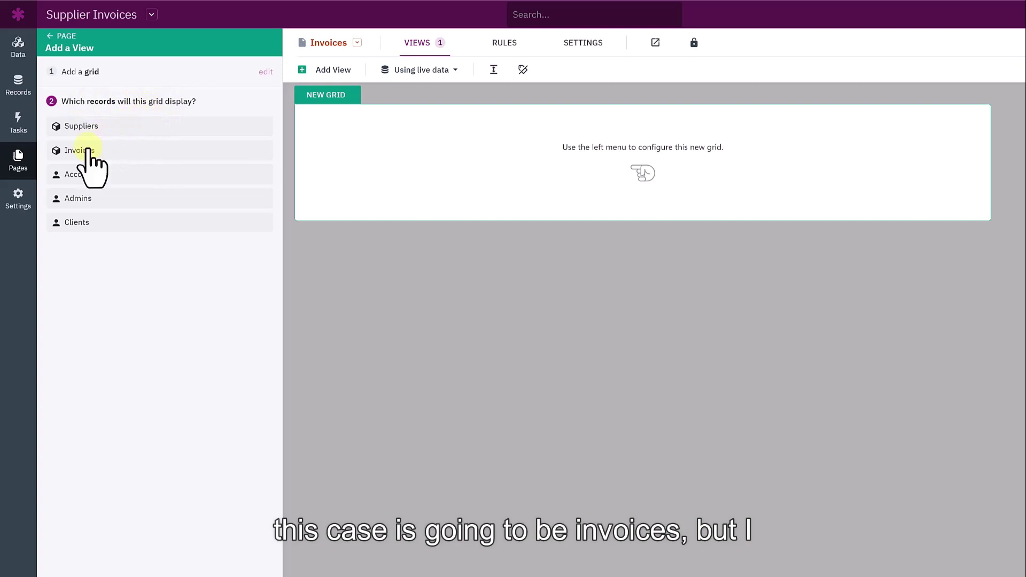
left_click(124, 152)
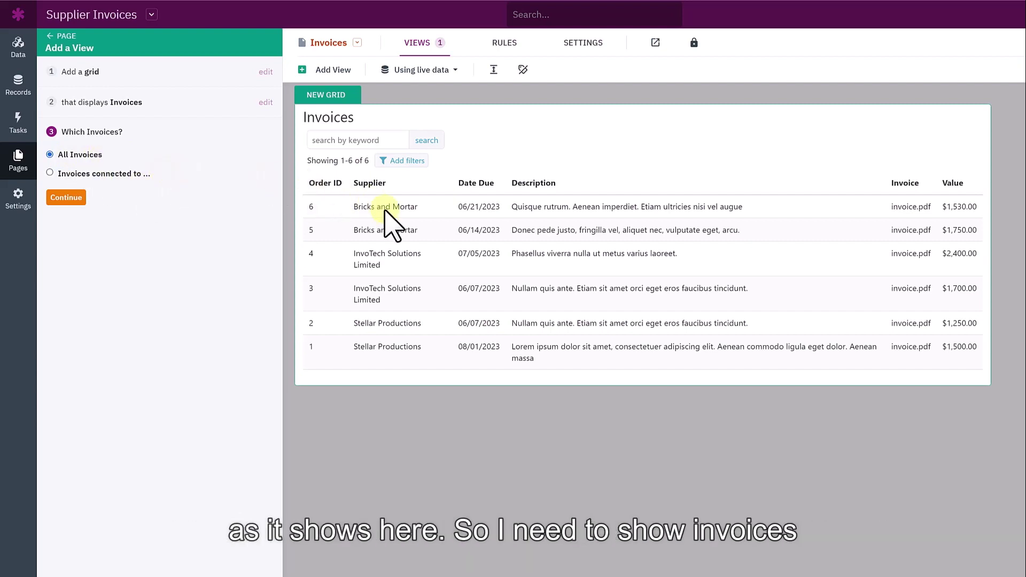
left_click(69, 173)
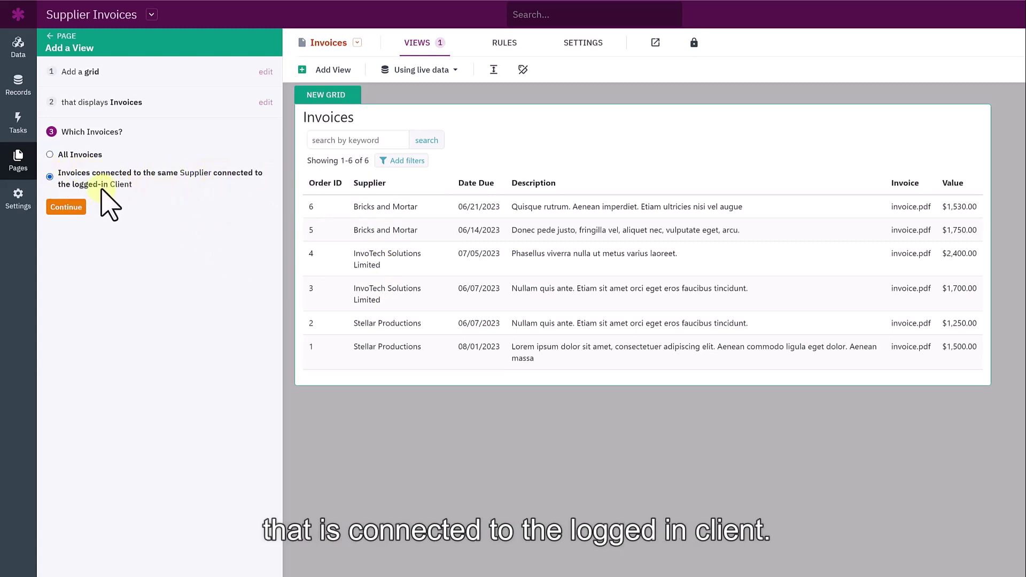
left_click(72, 207)
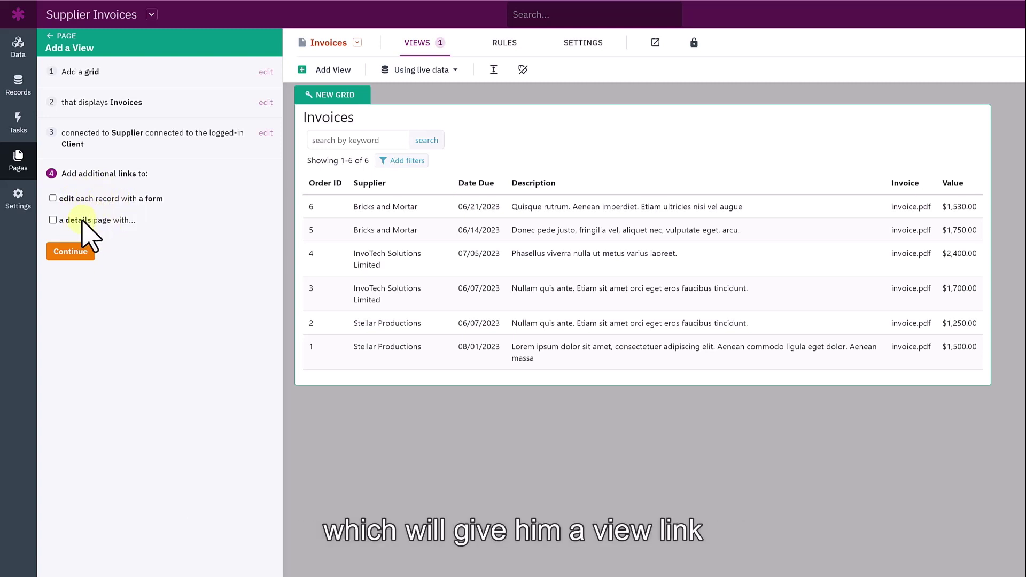
left_click(83, 220)
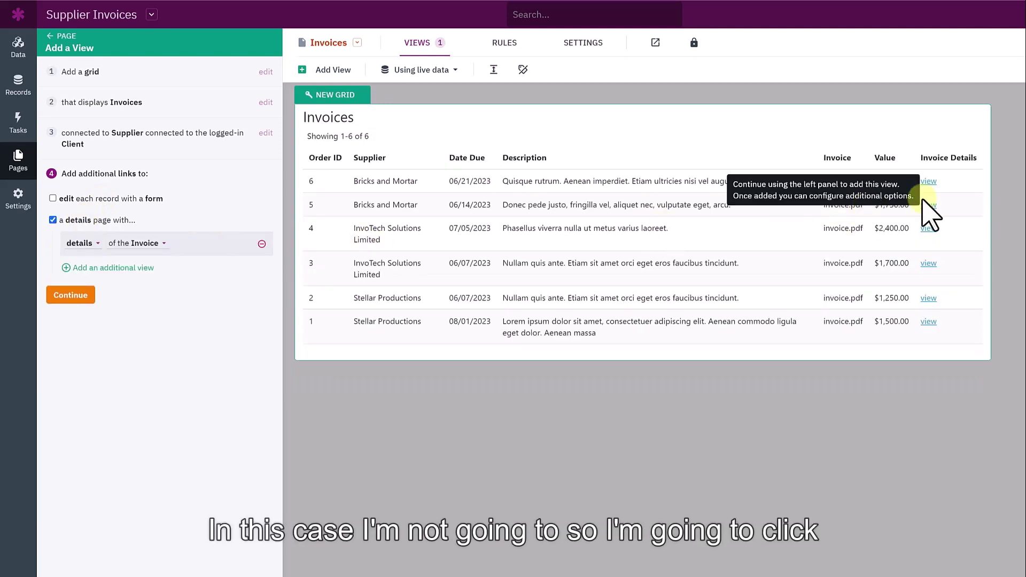
left_click(112, 223)
left_click(75, 254)
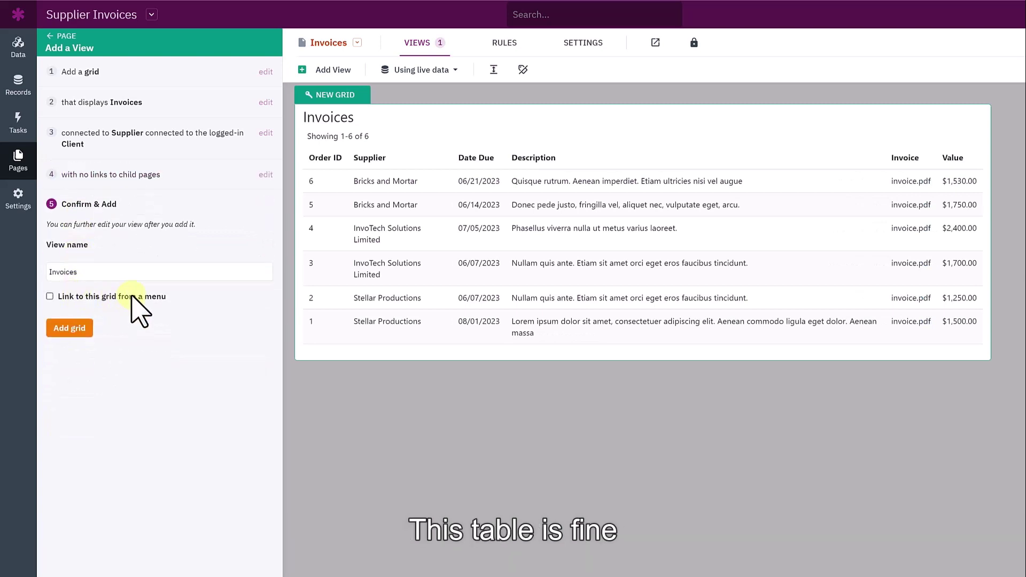
left_click(61, 327)
Step: Collapse and re-expand the Suppliers Login and Invoices Login pages in the tree, then open Suppliers
left_click(17, 160)
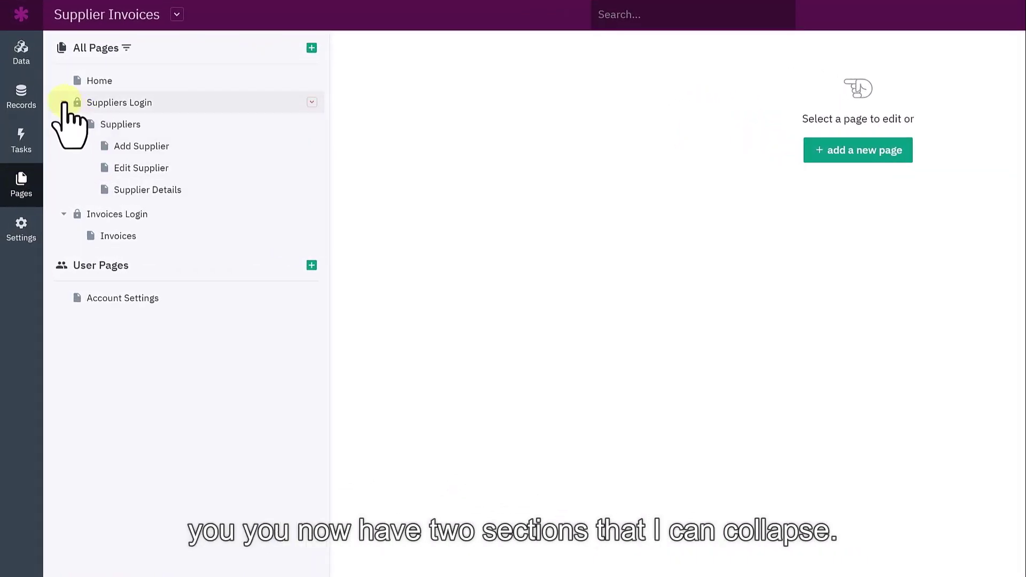
left_click(65, 103)
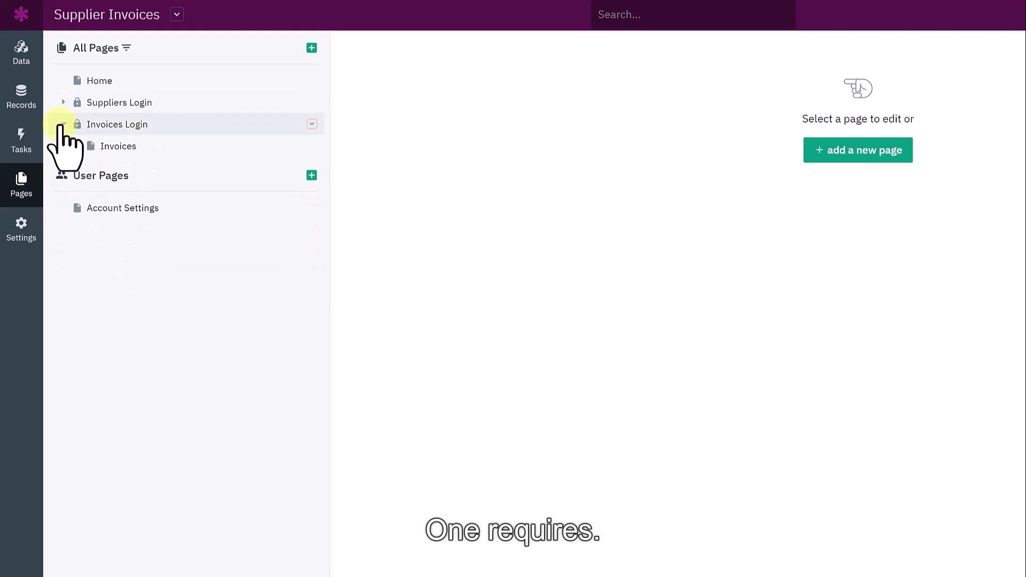
left_click(85, 119)
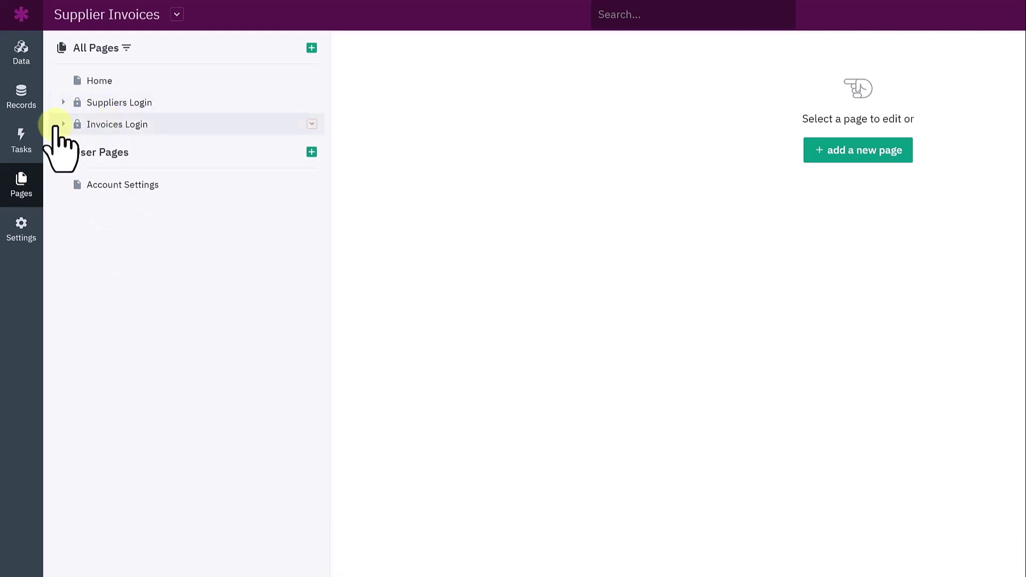
left_click(64, 102)
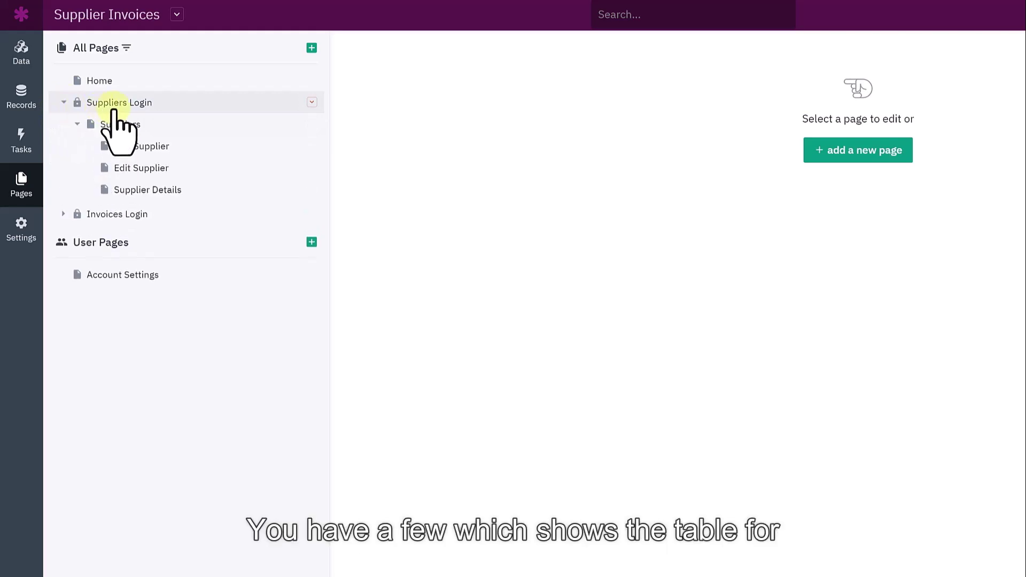
left_click(115, 125)
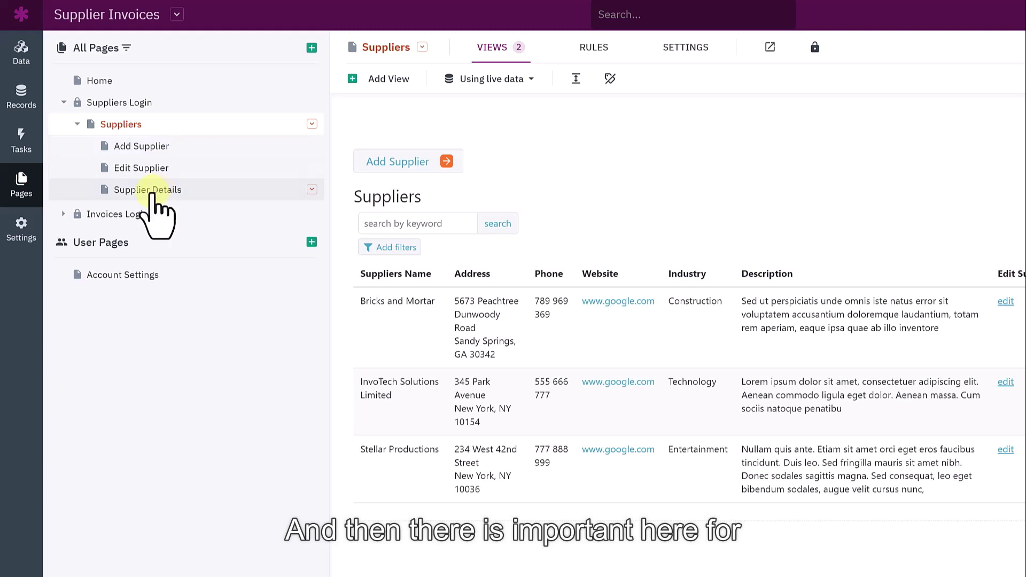
Step: Check the permitted roles on the Invoices Login and Suppliers Login pages
left_click(97, 213)
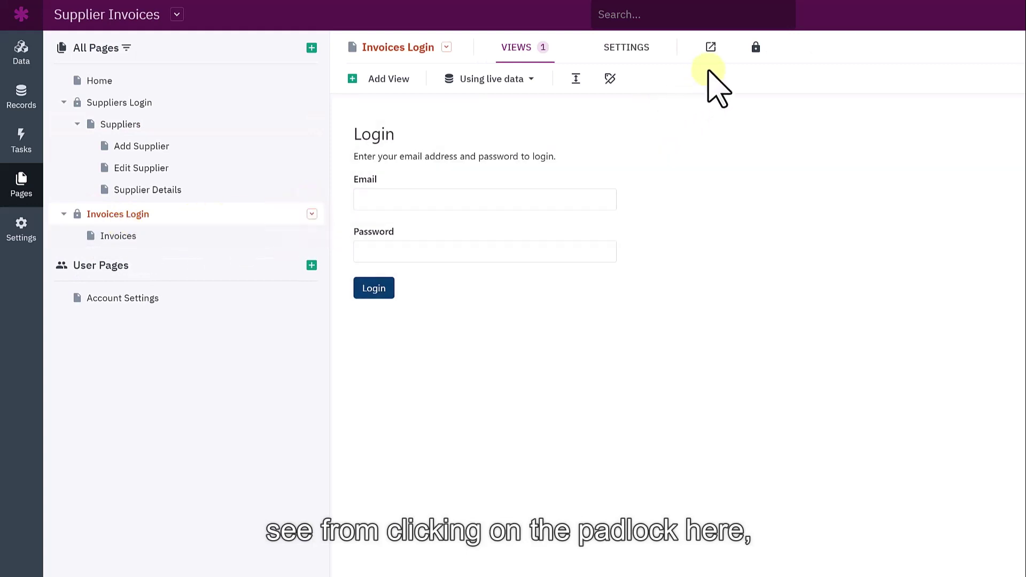
left_click(755, 49)
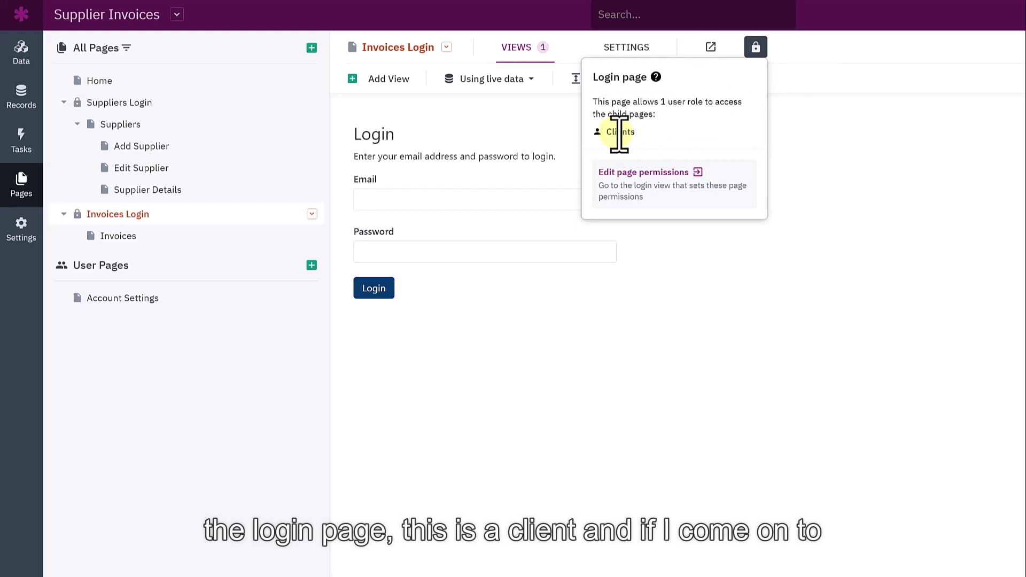
left_click(163, 104)
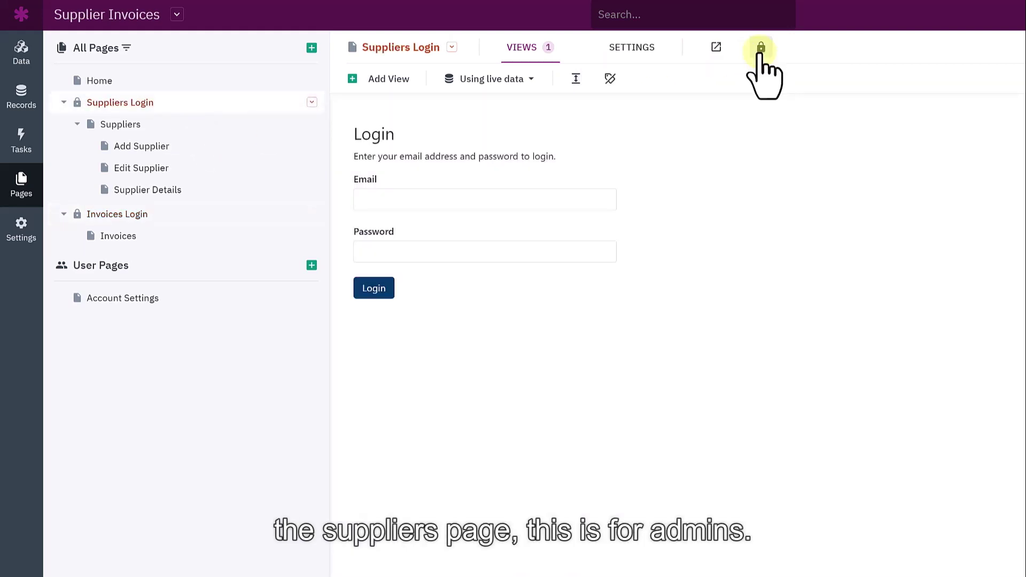
left_click(760, 49)
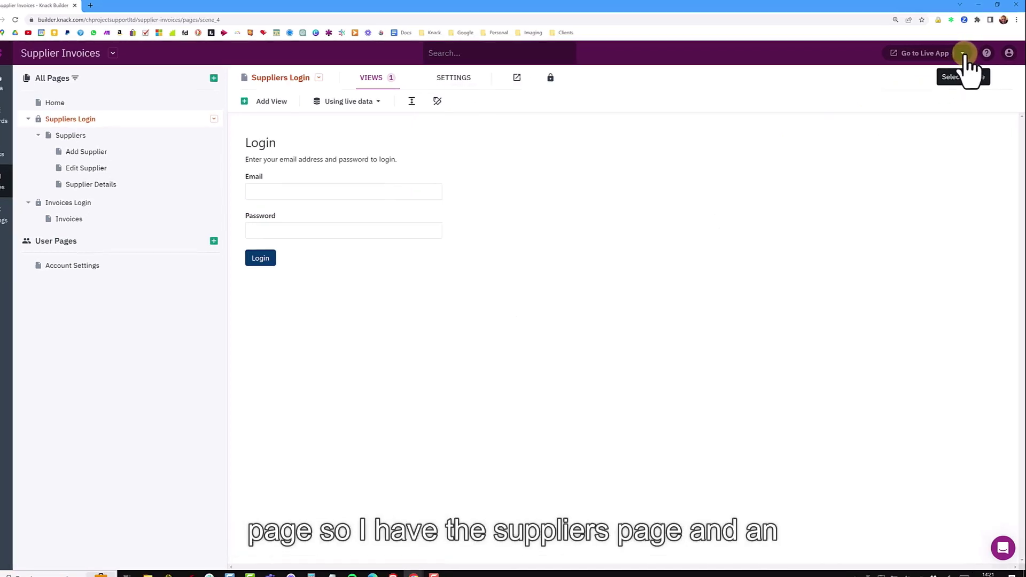
Step: Sign in to the live Suppliers portal and view InvoTech Solutions Limited's details
left_click(961, 52)
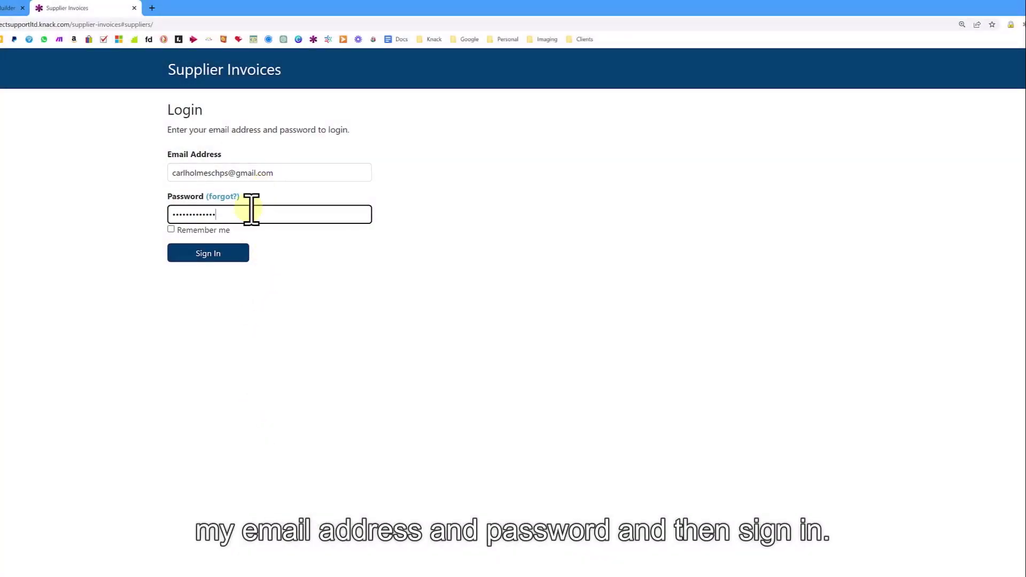
left_click(208, 253)
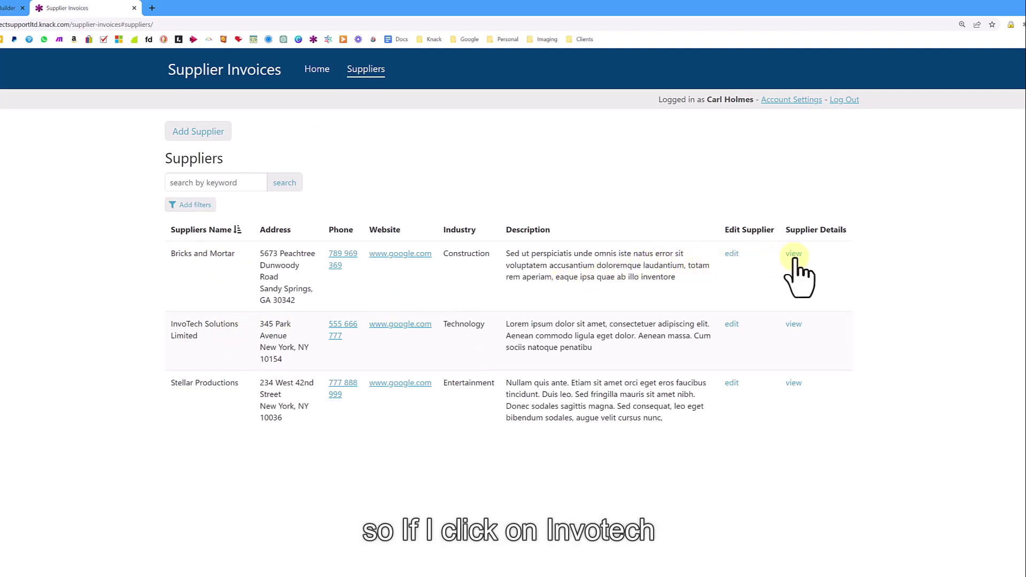
left_click(792, 324)
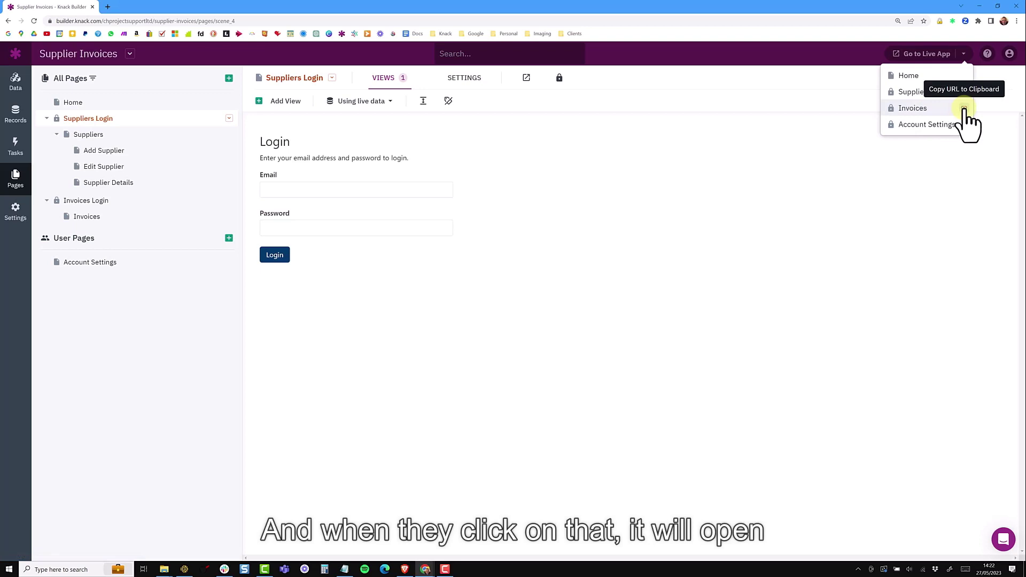
Step: Sign in to the live Invoices portal as the client and open order 4's invoice.pdf
left_click(912, 108)
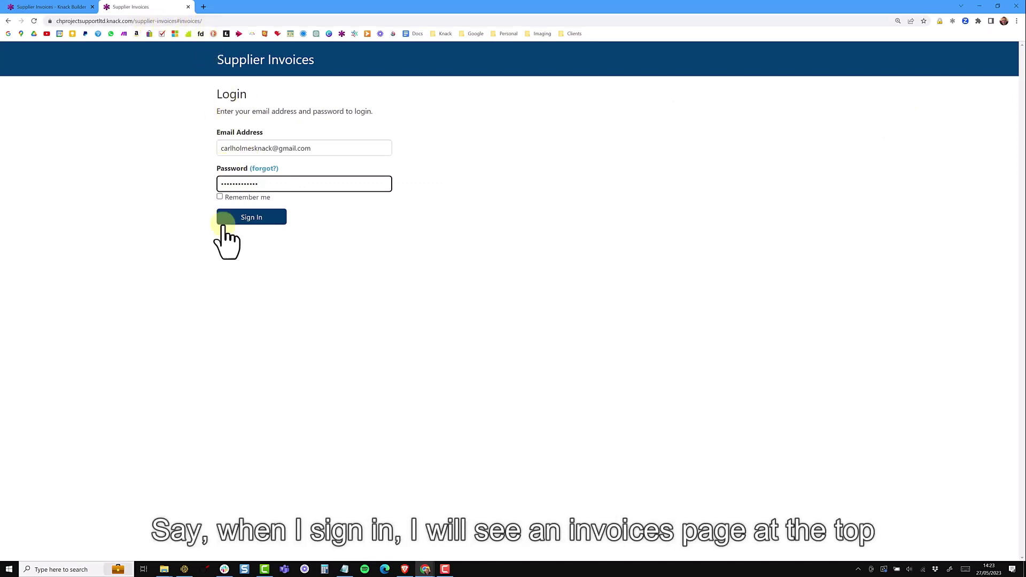
left_click(247, 219)
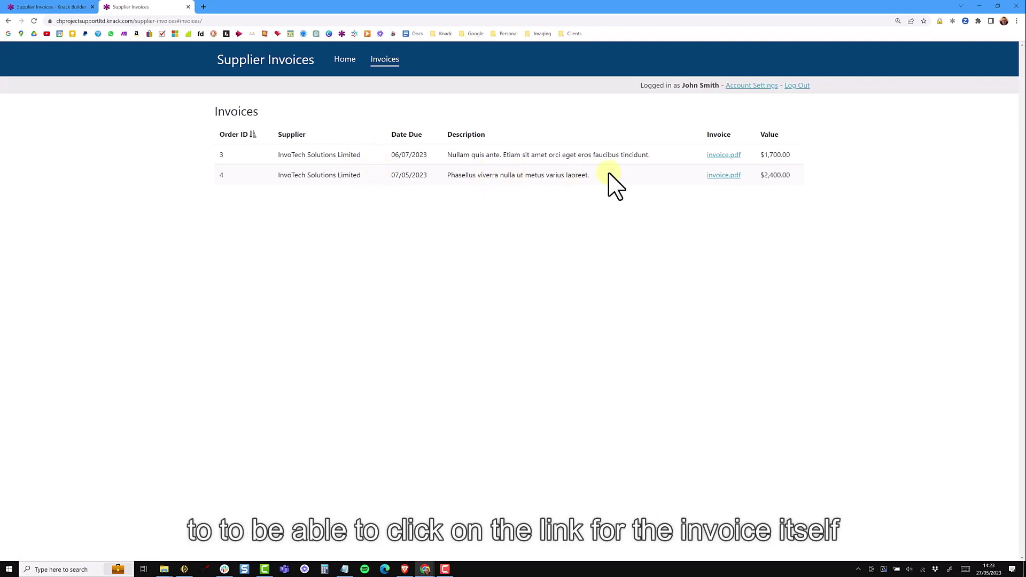
left_click(719, 176)
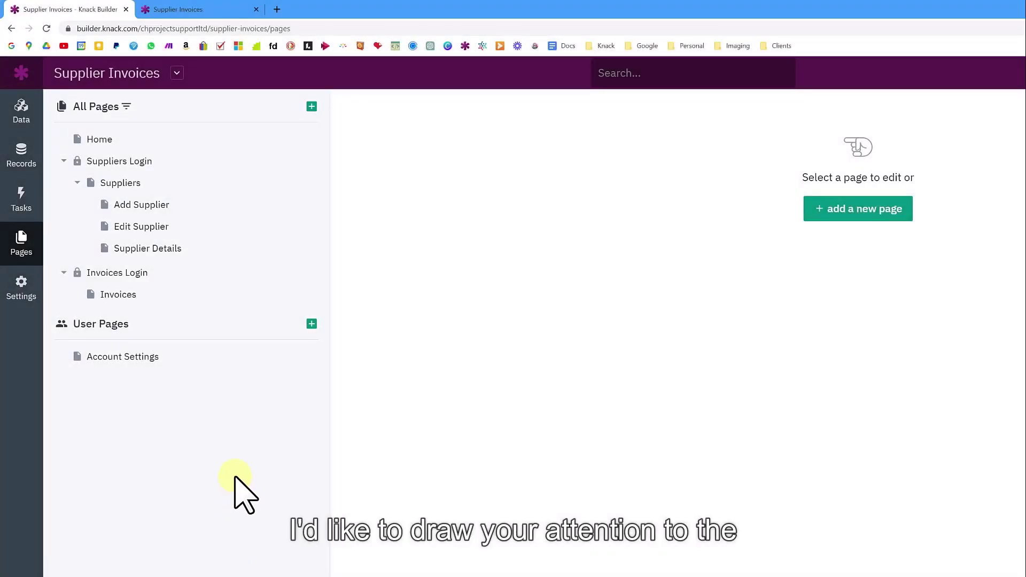
Step: Go to the Live App Design section of the app Settings
left_click(21, 288)
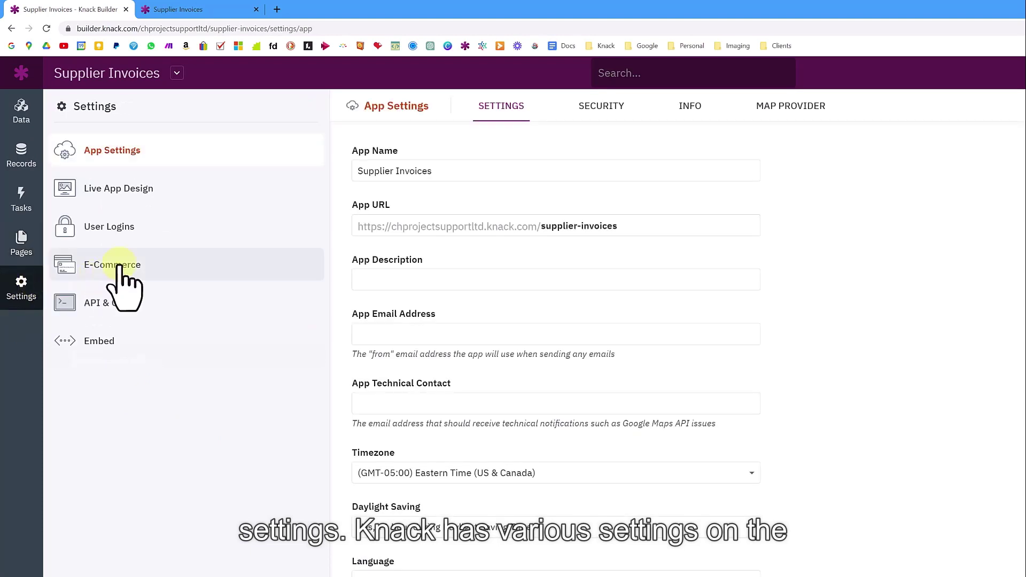
left_click(155, 200)
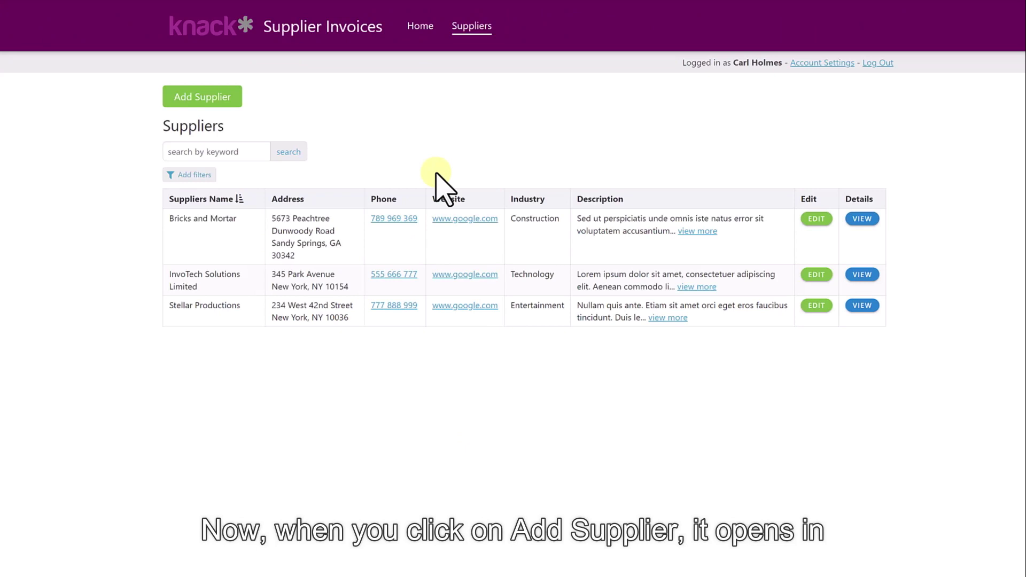
Step: Preview the Add Supplier and Edit pop-ups and Bricks and Mortar's view-more description
left_click(217, 99)
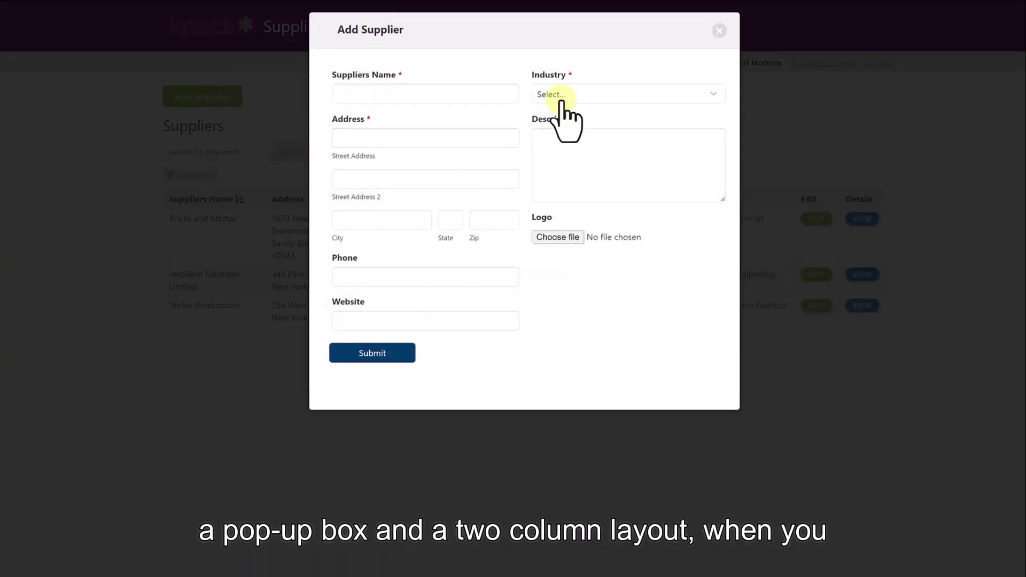
left_click(719, 31)
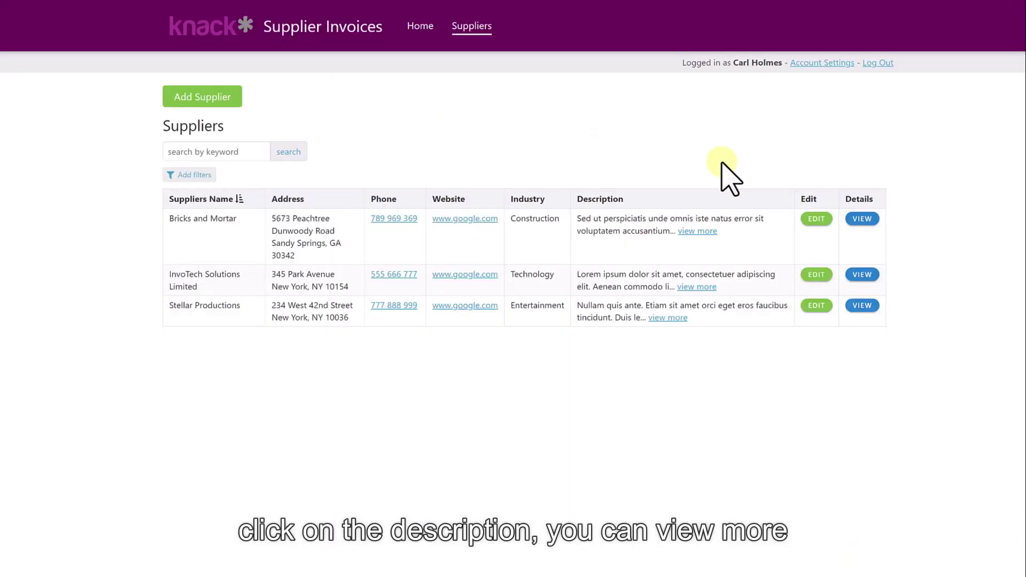
left_click(697, 230)
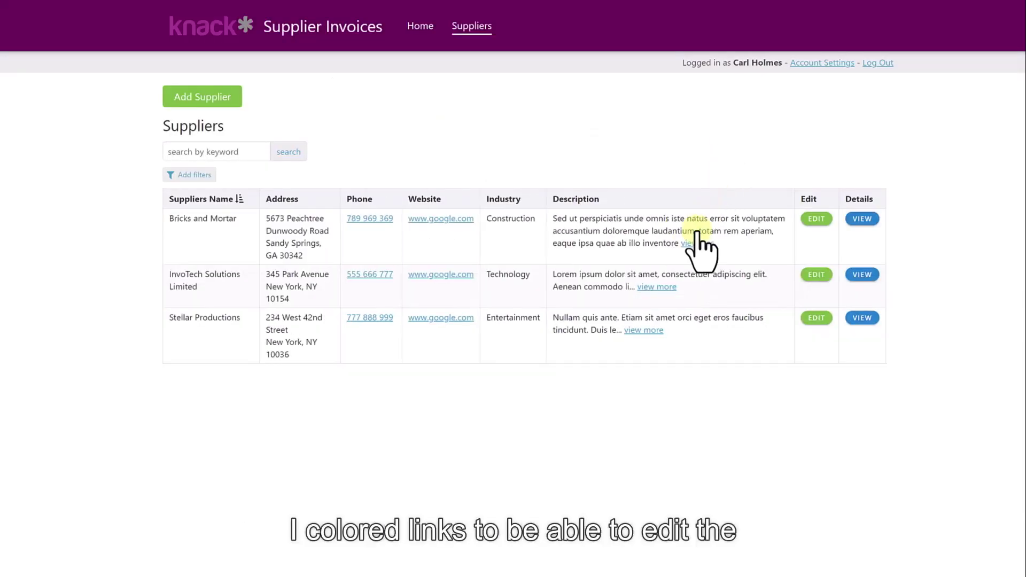
left_click(696, 246)
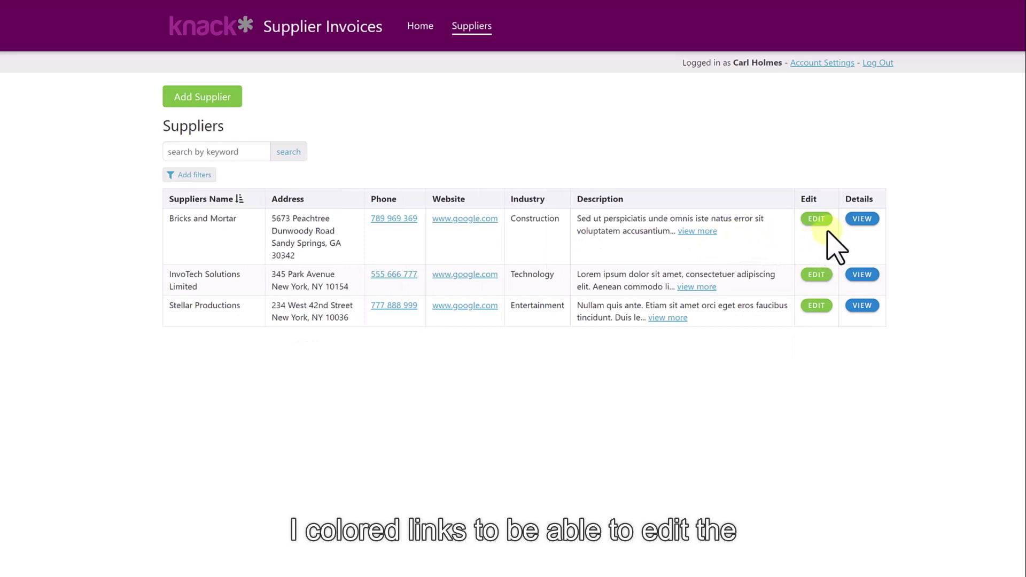
left_click(817, 219)
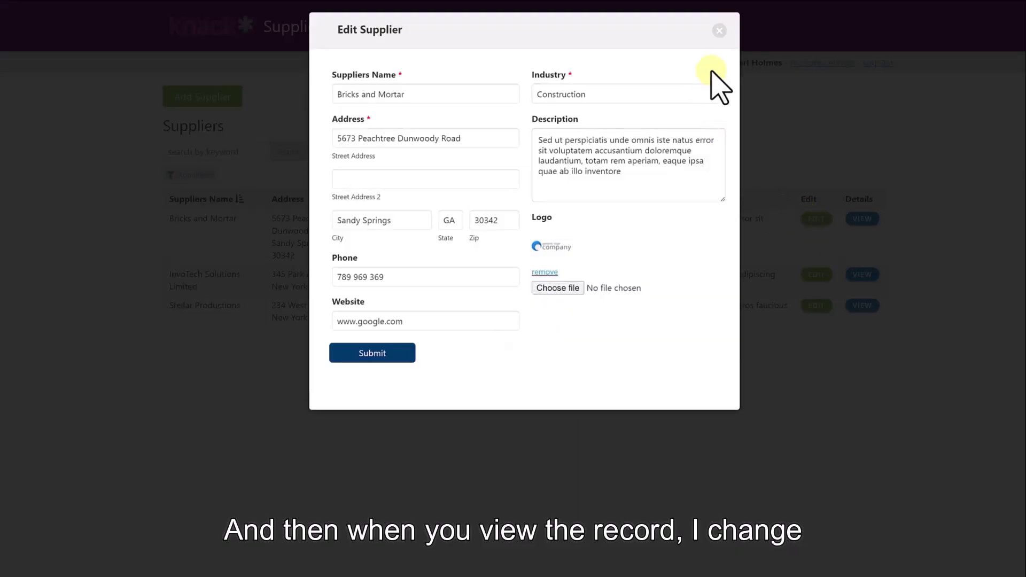
left_click(719, 30)
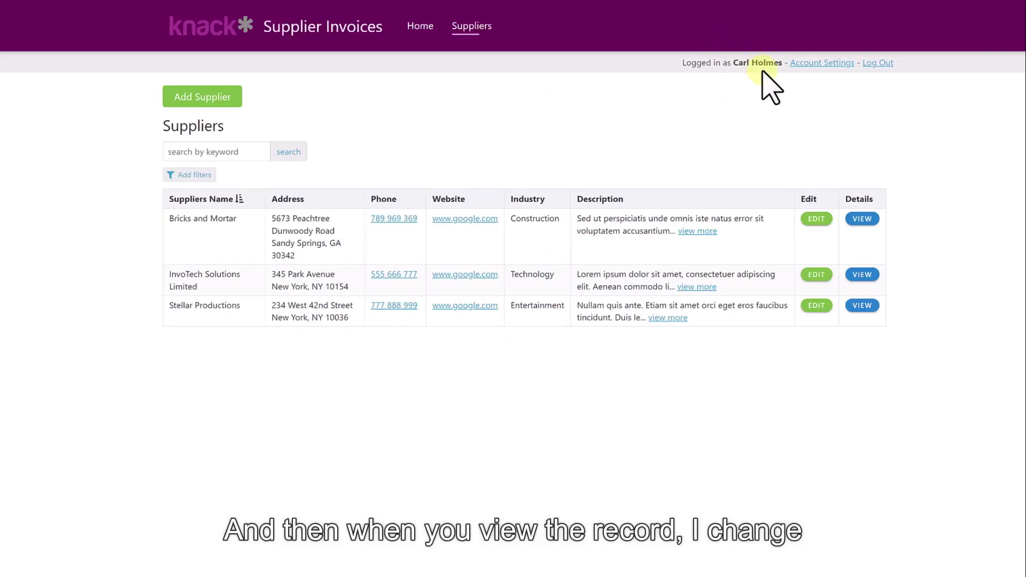
Step: Open Bricks and Mortar's details, zoom its map out one level, and open Add Invoice
left_click(862, 219)
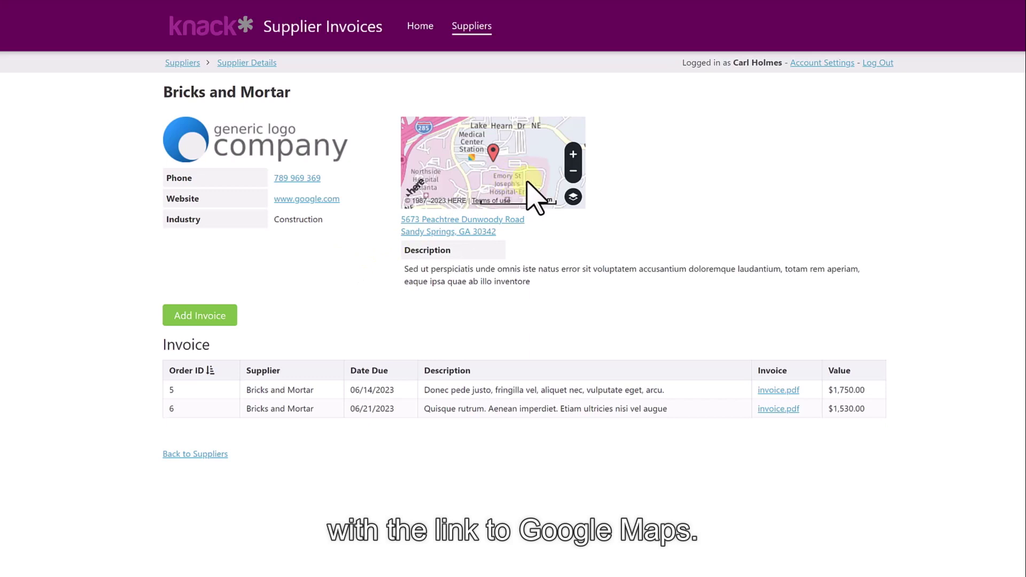
left_click(573, 171)
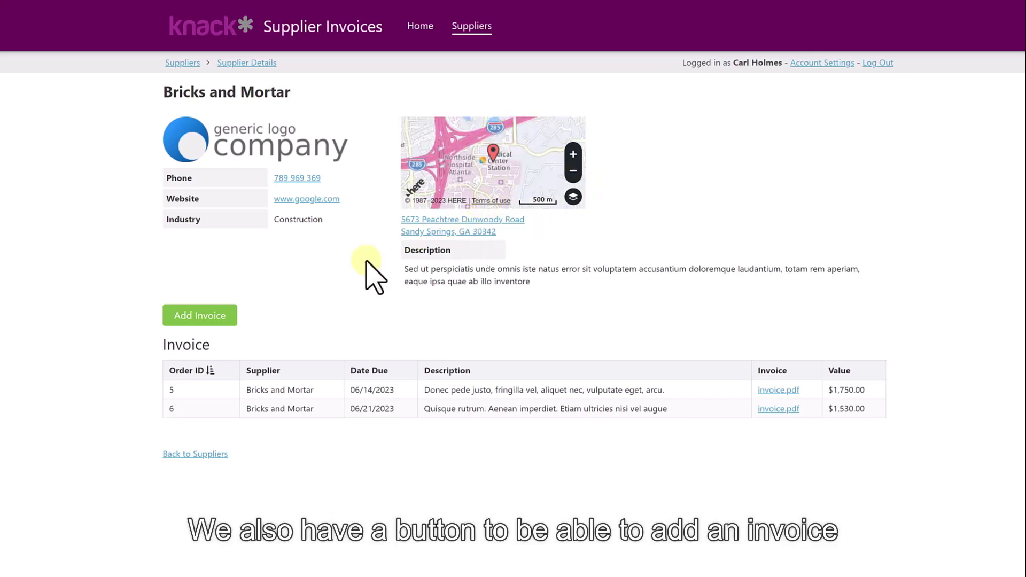
left_click(216, 315)
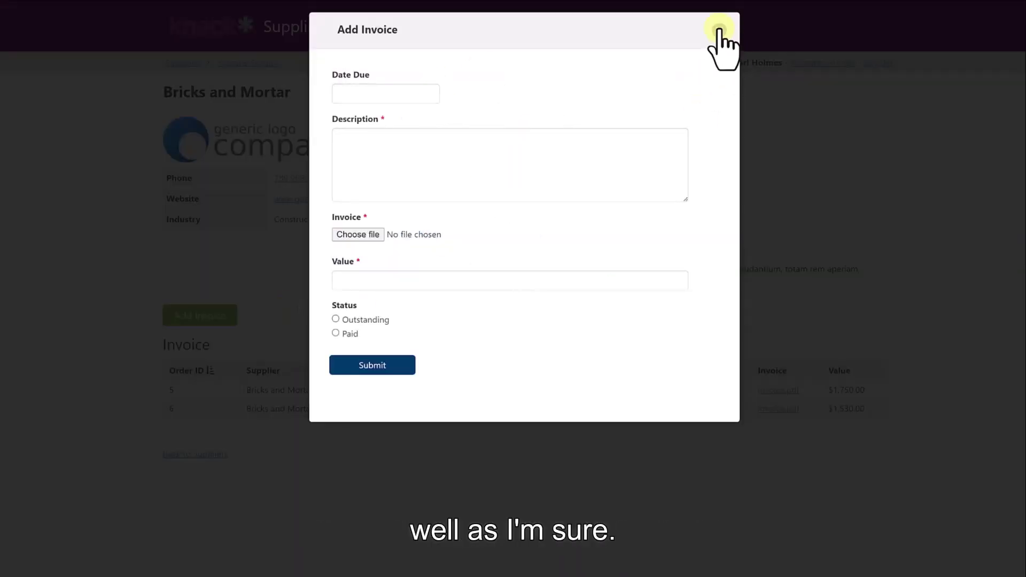